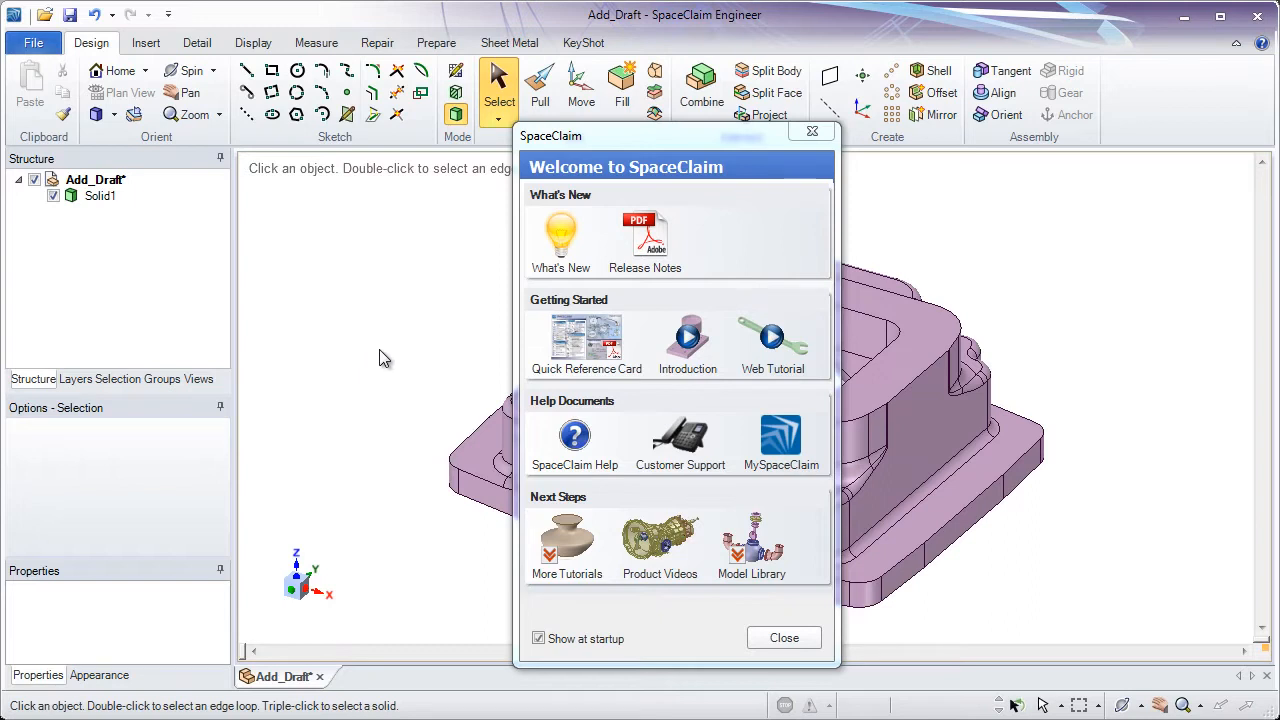
Open the Quick Reference Card and read through both pages, from the selection shortcuts to the Associations section
click(604, 347)
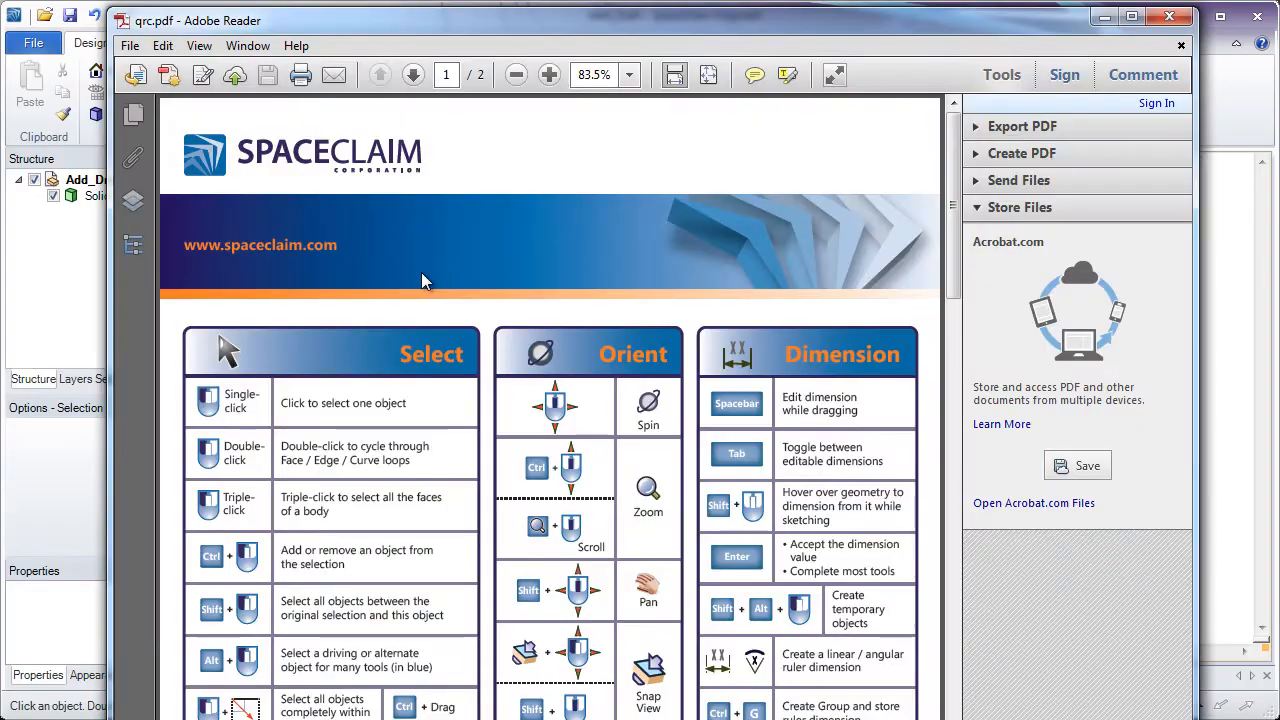
scroll(421, 272, down, 2)
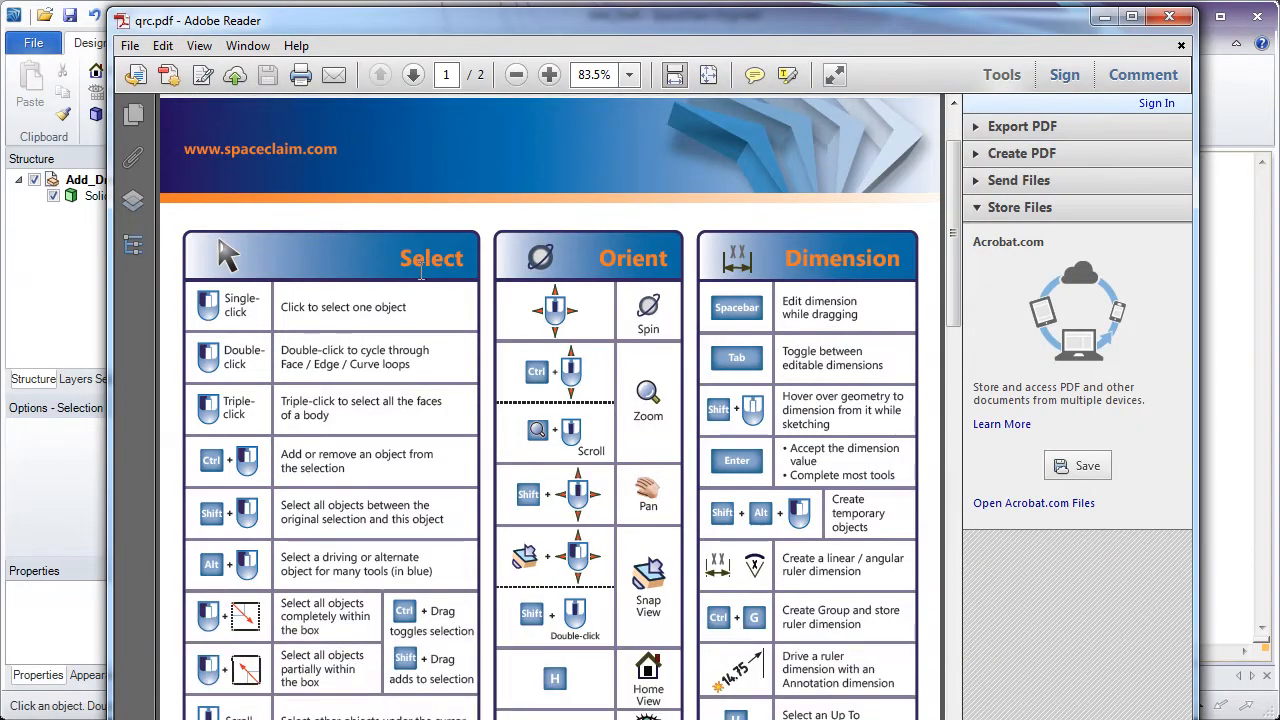
scroll(421, 272, down, 1)
scroll(421, 272, down, 2)
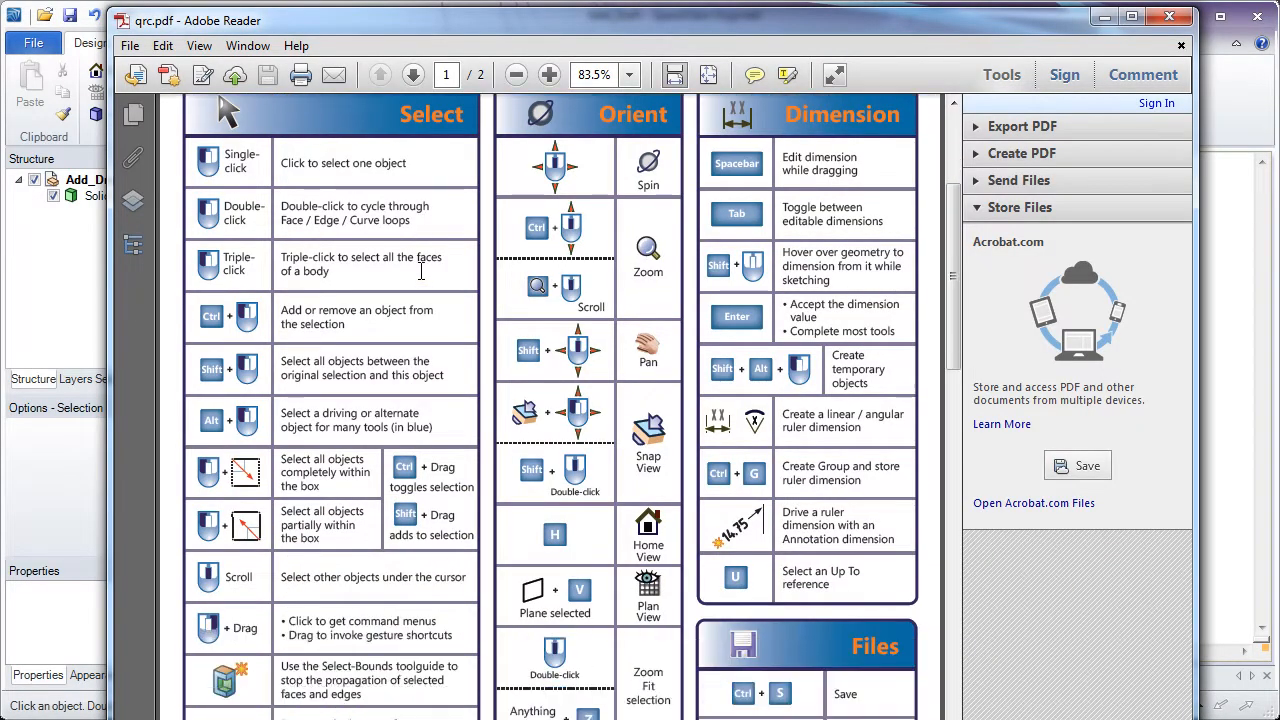
scroll(421, 272, down, 3)
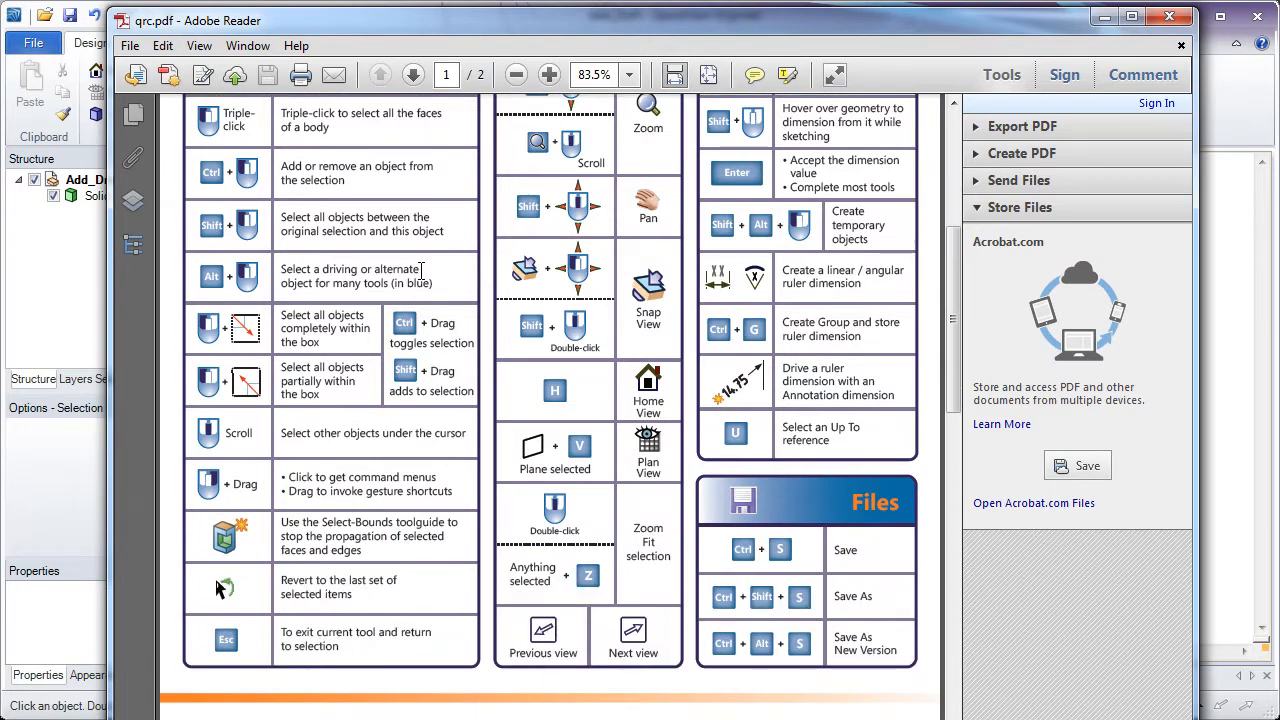
scroll(421, 272, down, 2)
scroll(421, 272, down, 4)
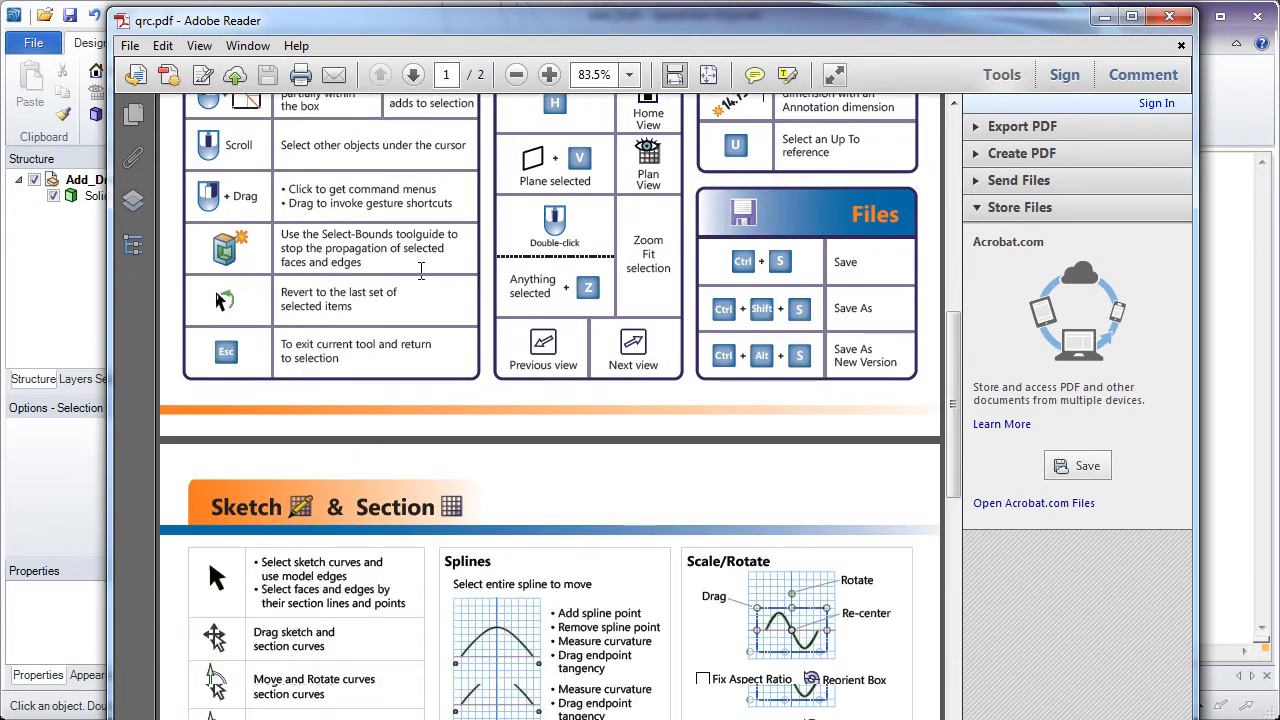
scroll(421, 272, down, 6)
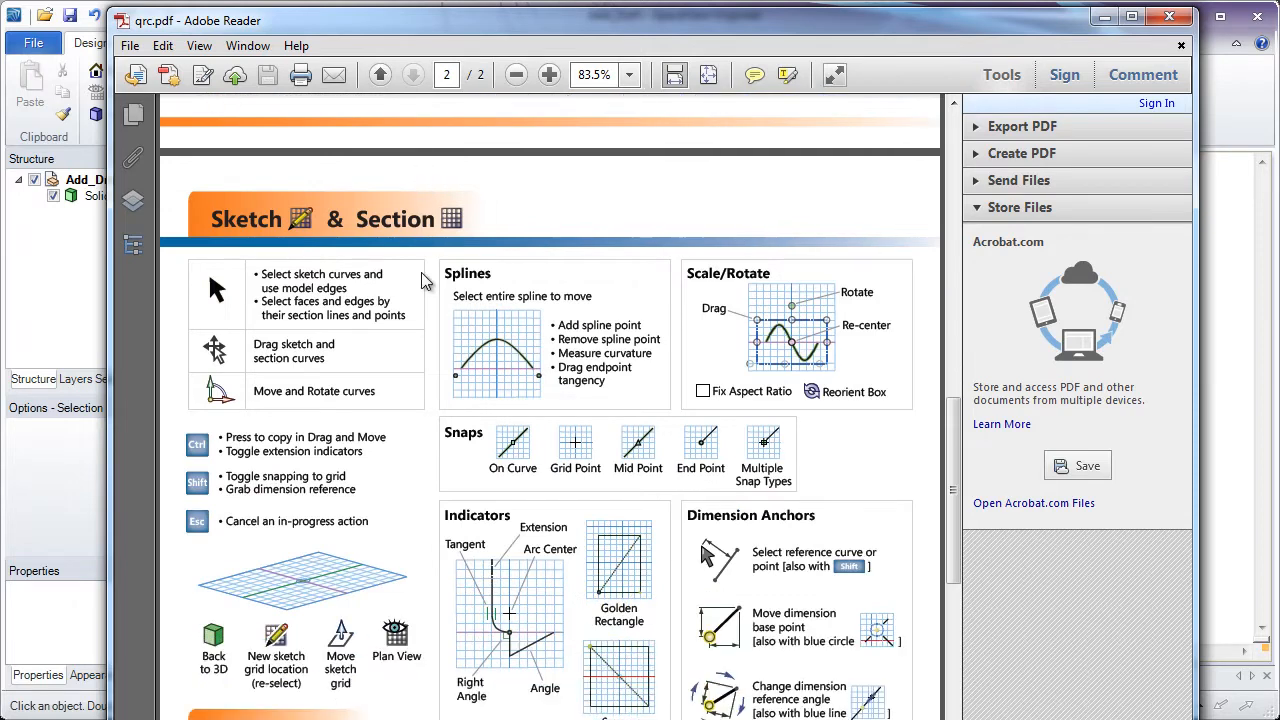
scroll(424, 282, down, 6)
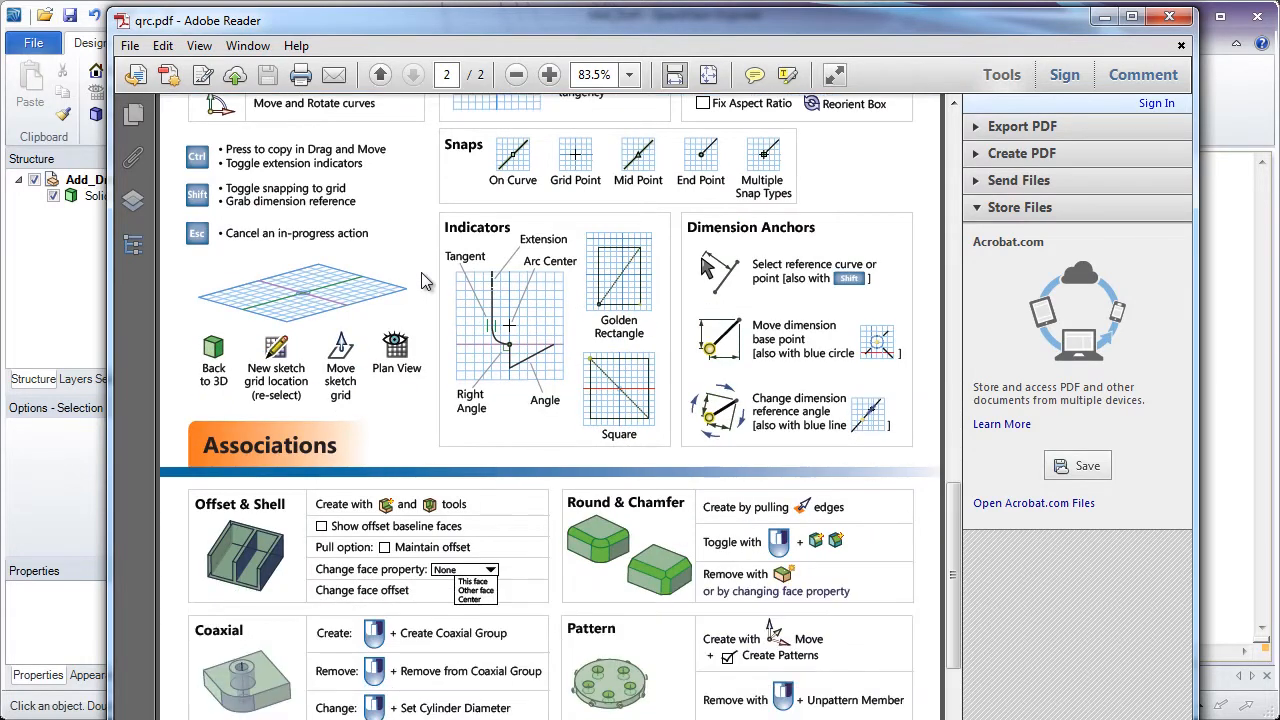
scroll(424, 282, down, 2)
scroll(421, 272, down, 1)
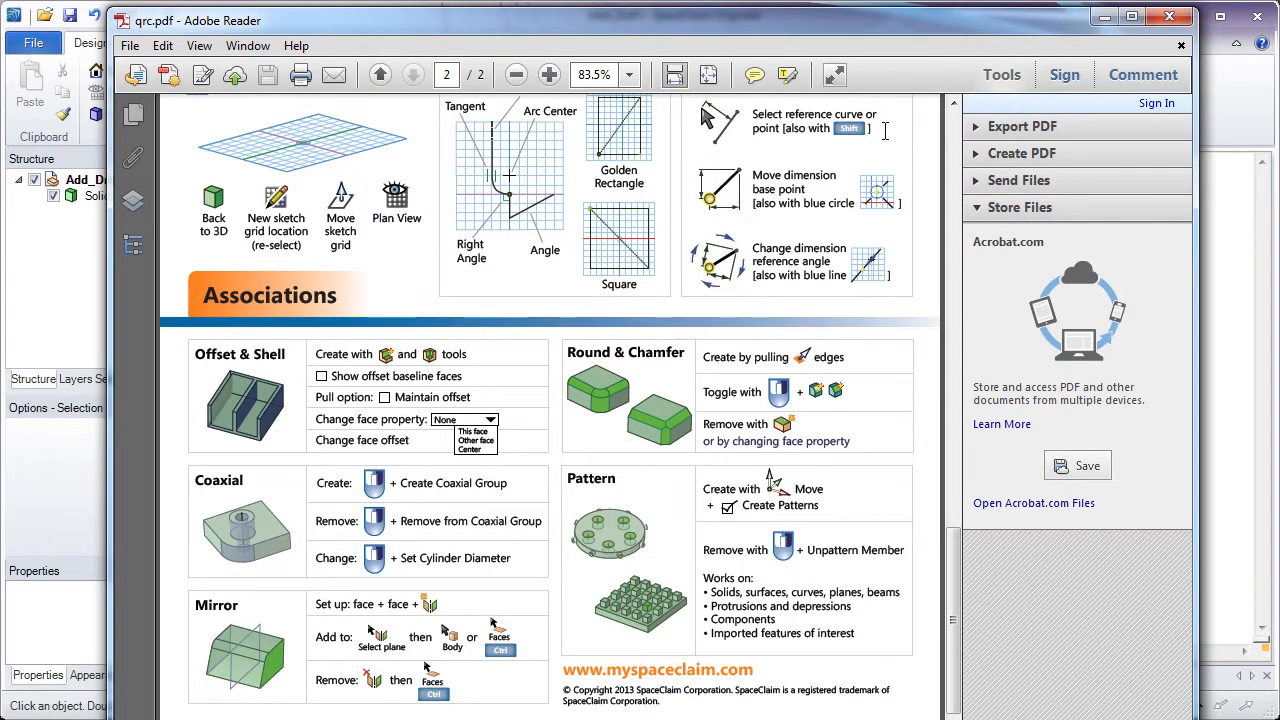
Close the Quick Reference Card and dismiss the welcome window to reach the Add_Draft model
click(1170, 20)
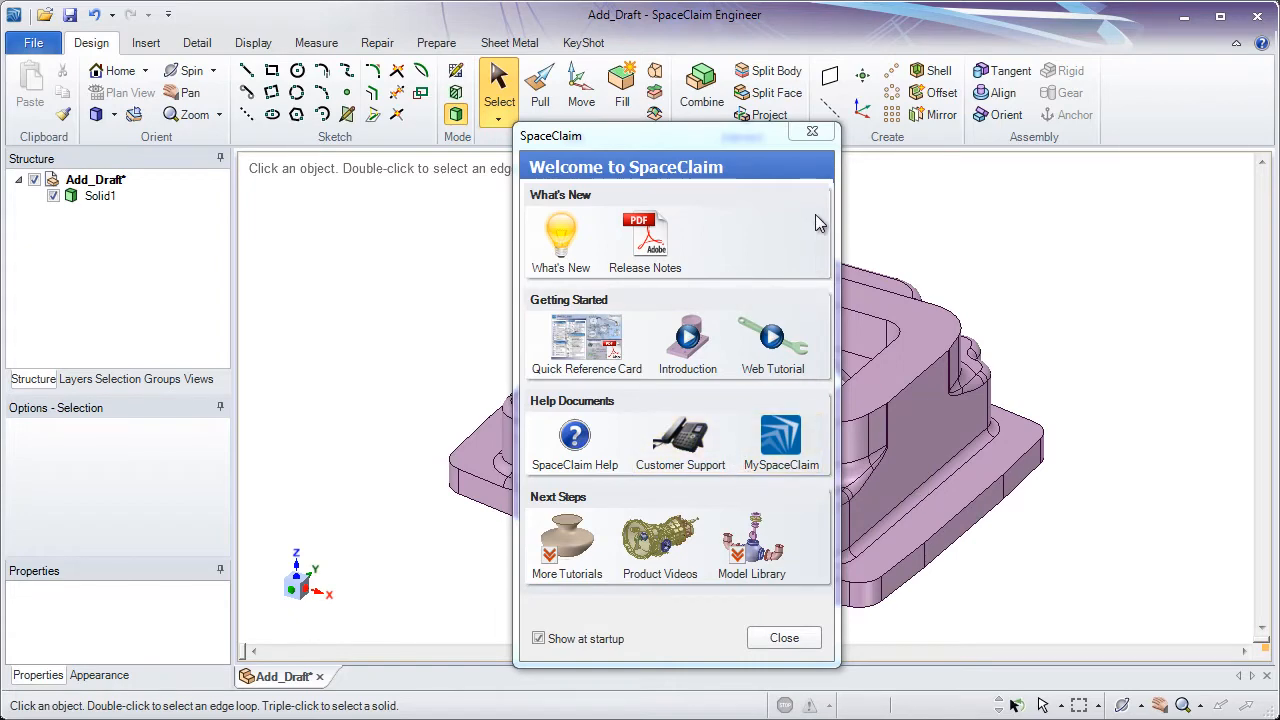
click(812, 134)
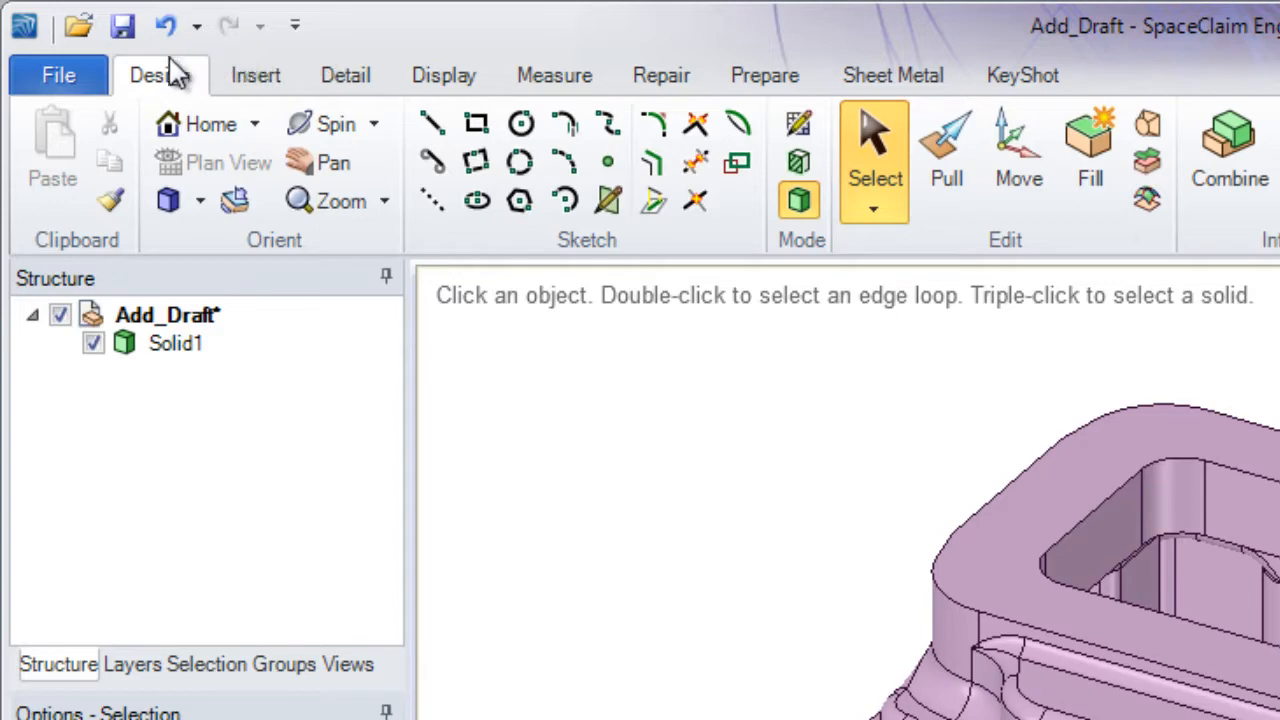
Review the file commands, the recent documents and the access to the program options without choosing any
click(86, 77)
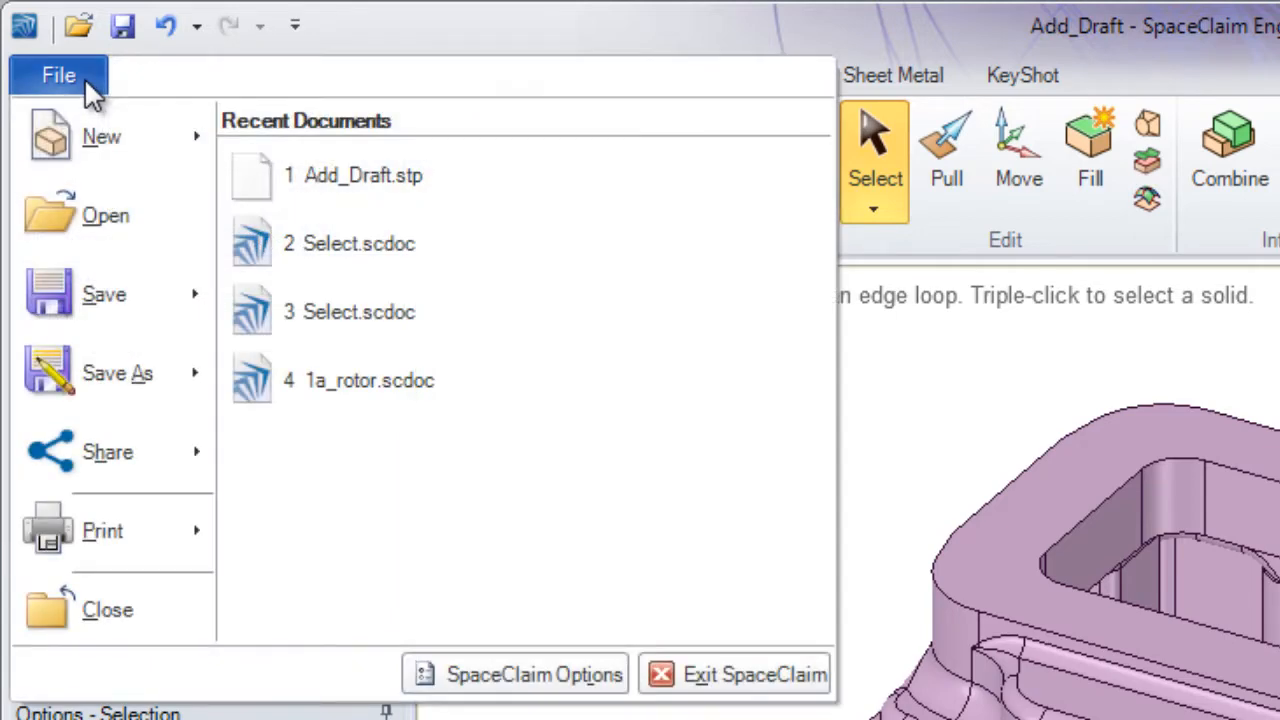
mouse_move(100, 138)
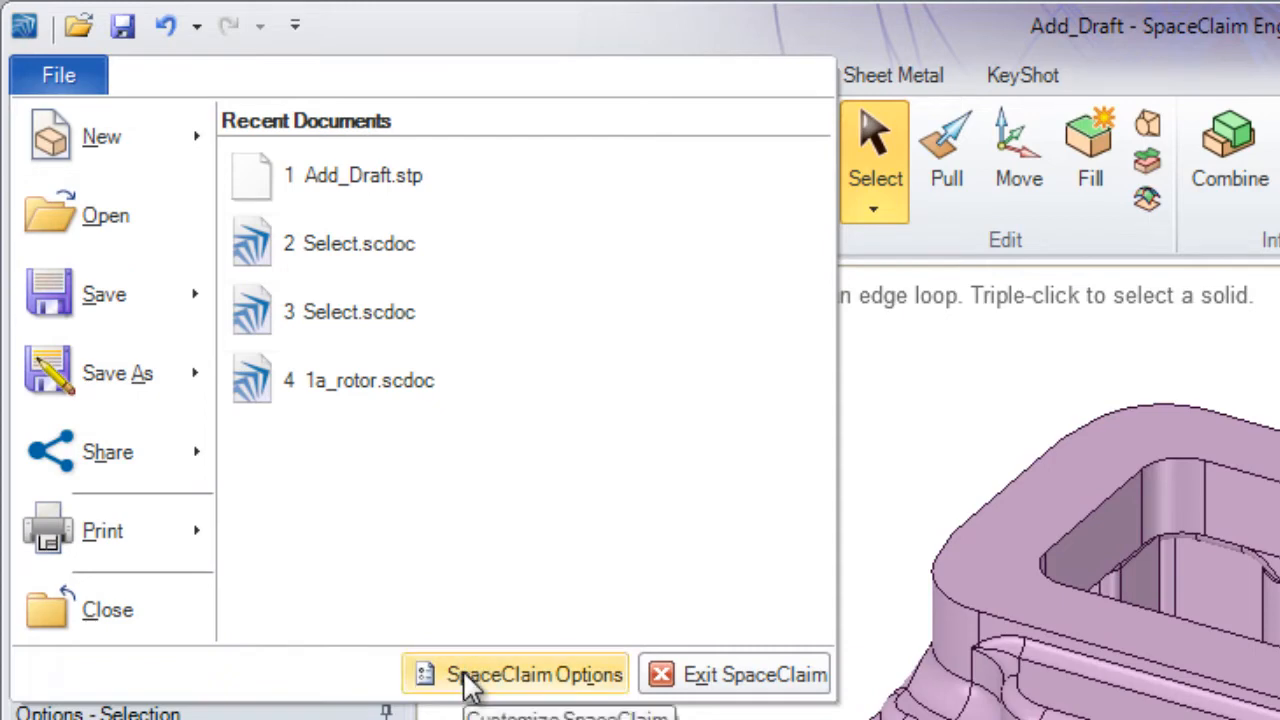
key(Escape)
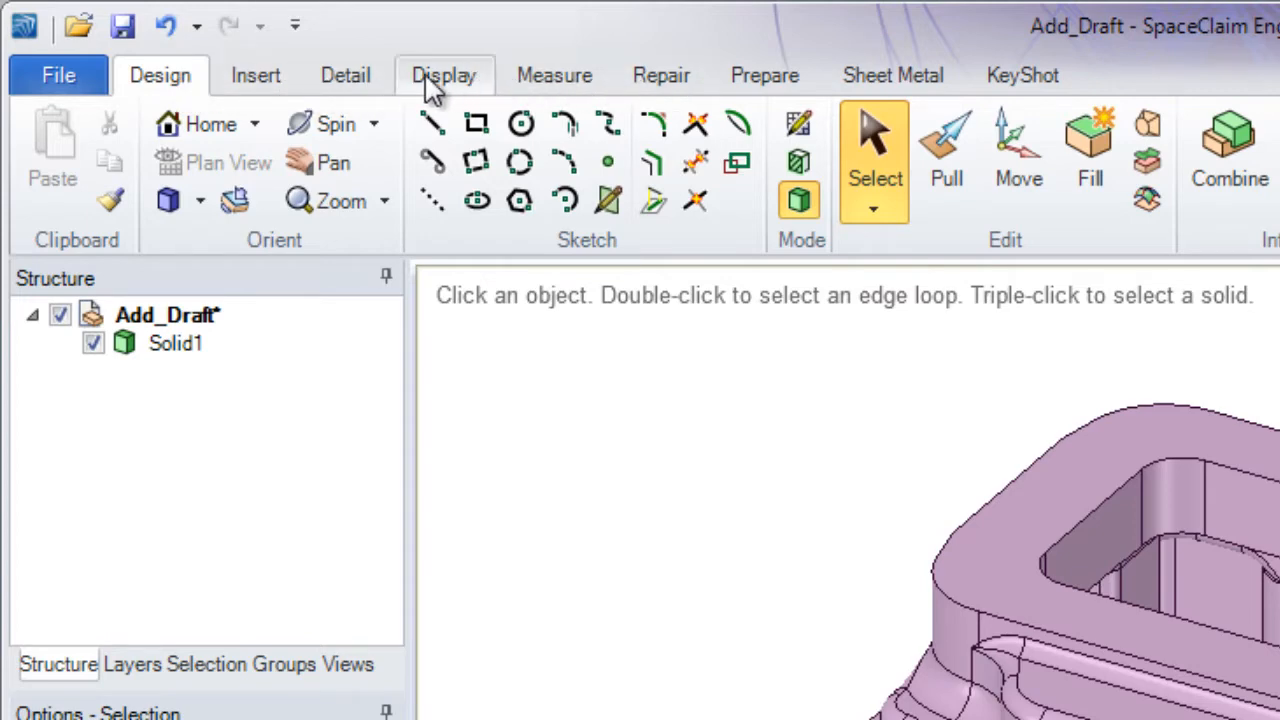
Look through the Insert, Detail, Display and Measure tool sets and return to the Design tools
click(285, 80)
click(363, 78)
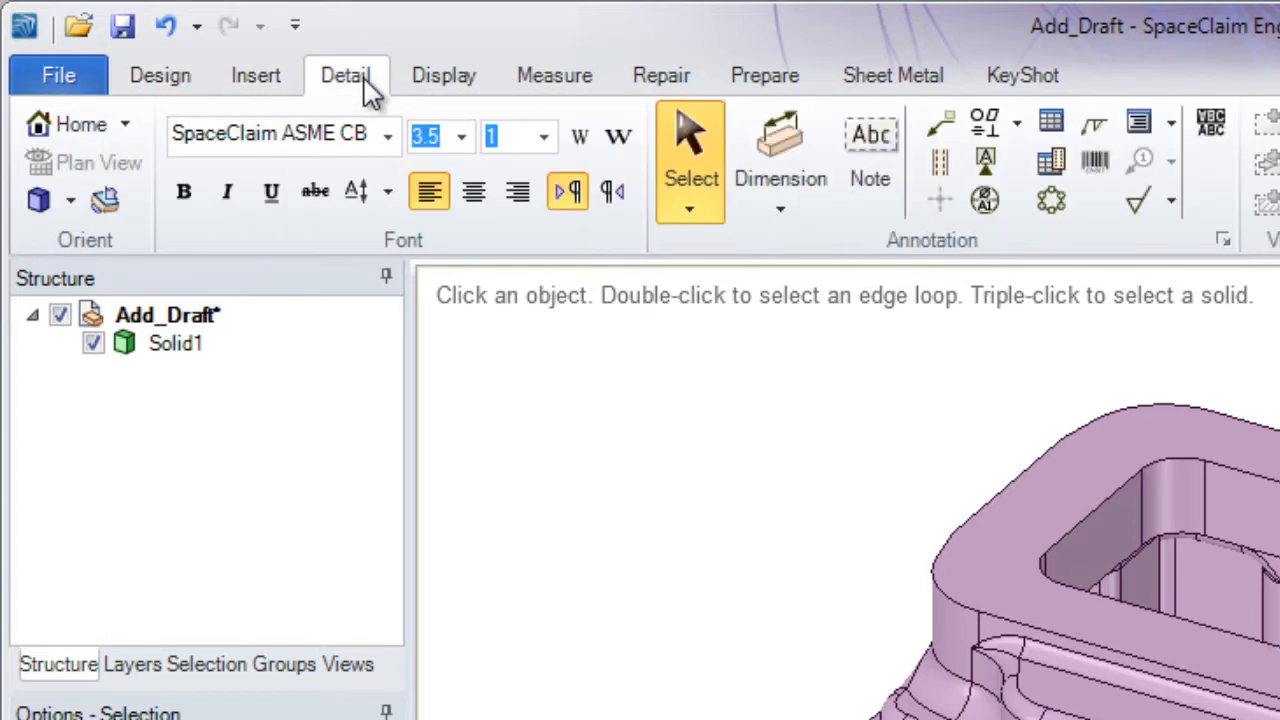
click(455, 80)
click(528, 84)
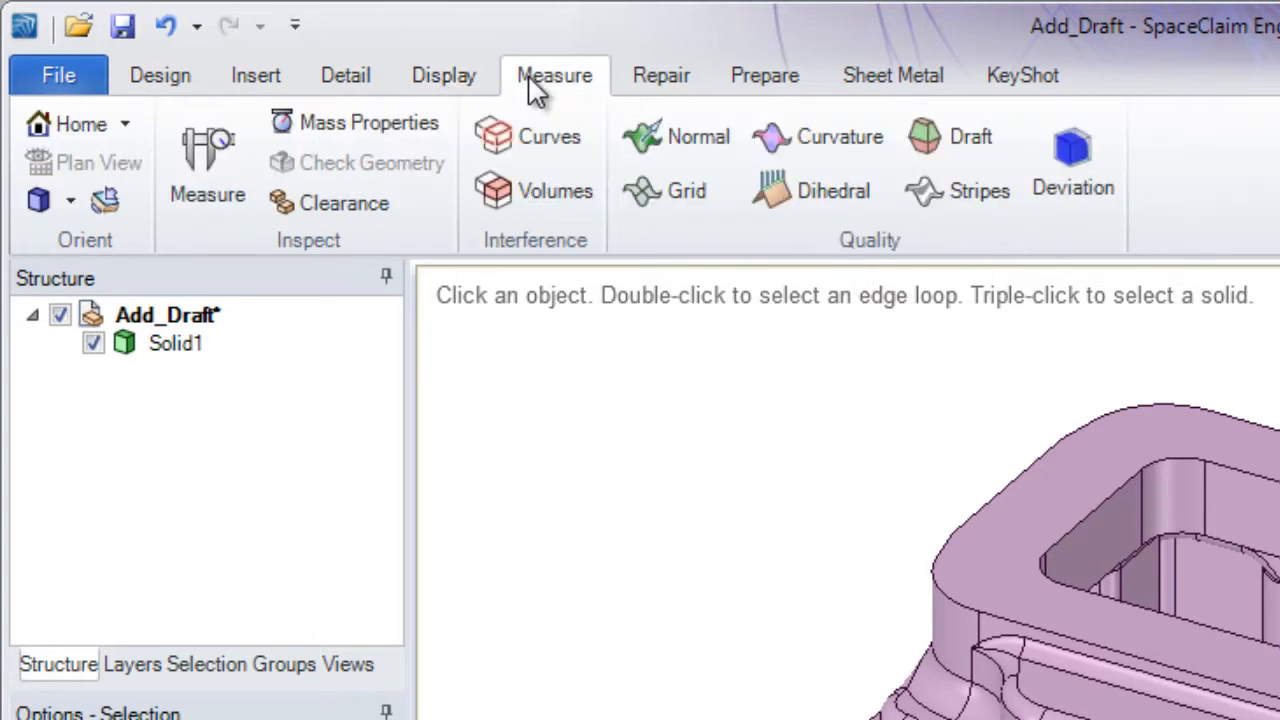
click(343, 84)
click(258, 80)
click(183, 82)
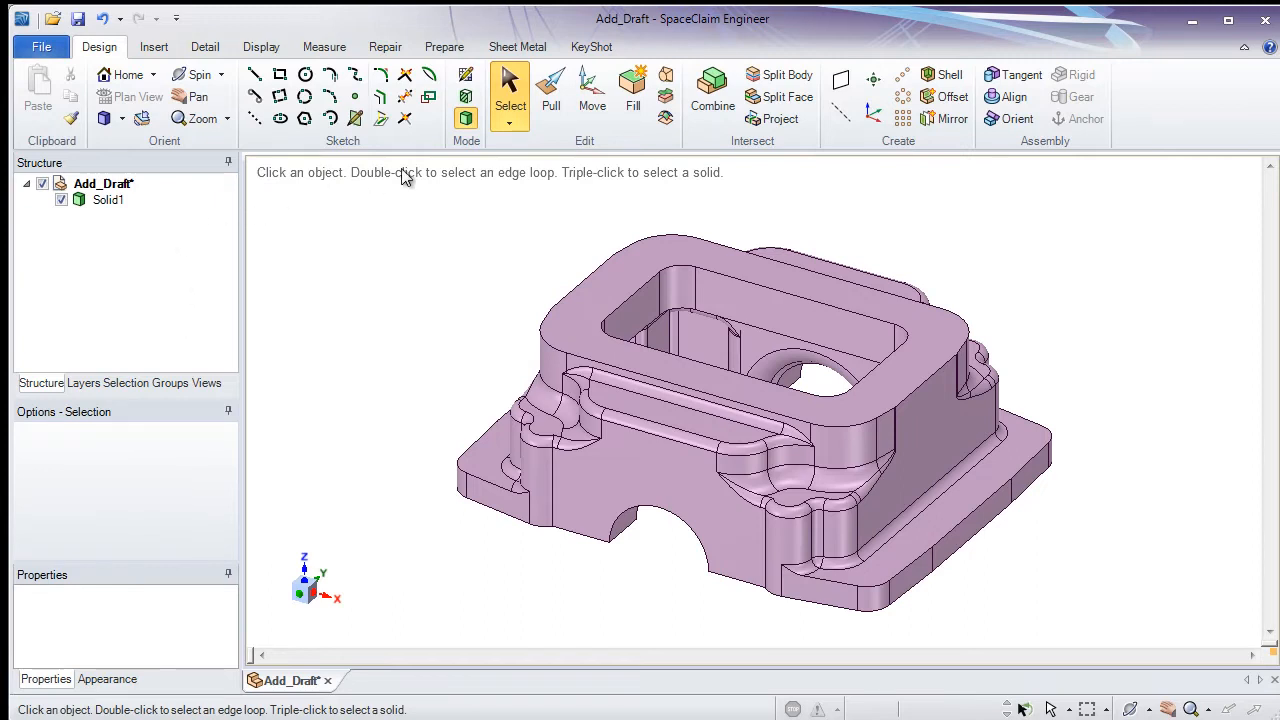
Activate the Pull tool and examine how Solid1 and the model's top rim face highlight for selection
click(551, 100)
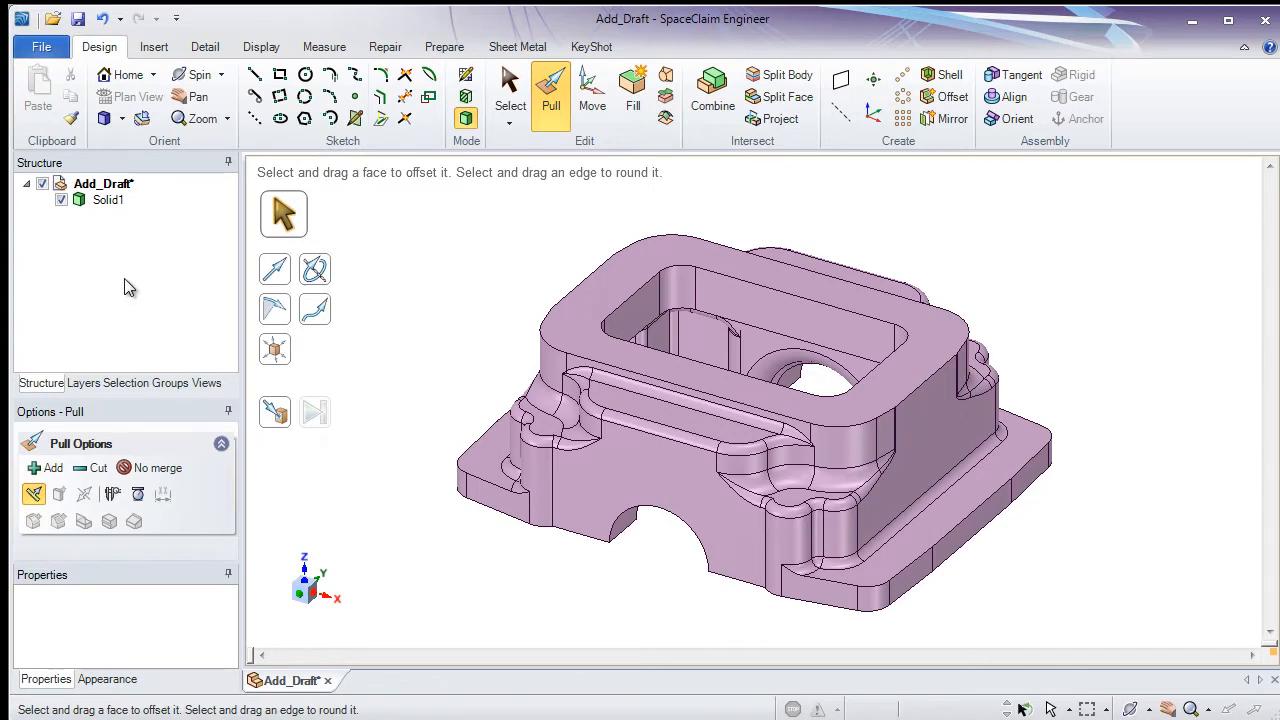
click(112, 204)
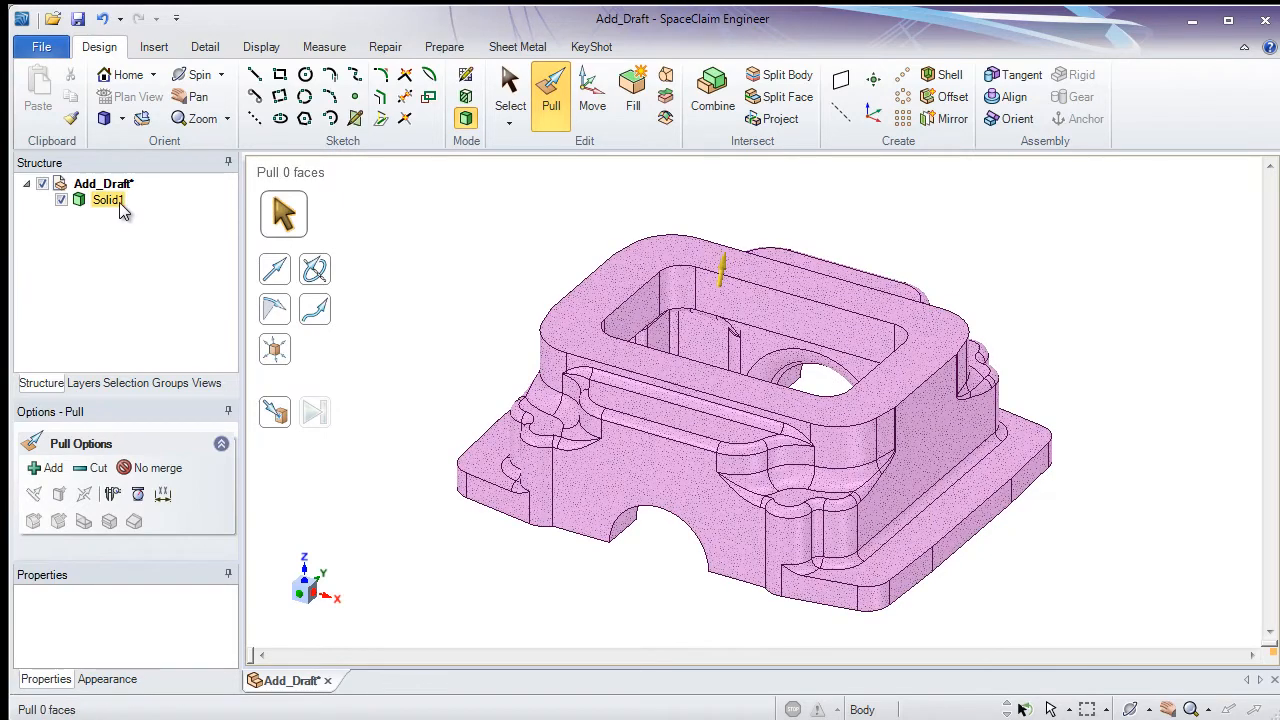
key(Escape)
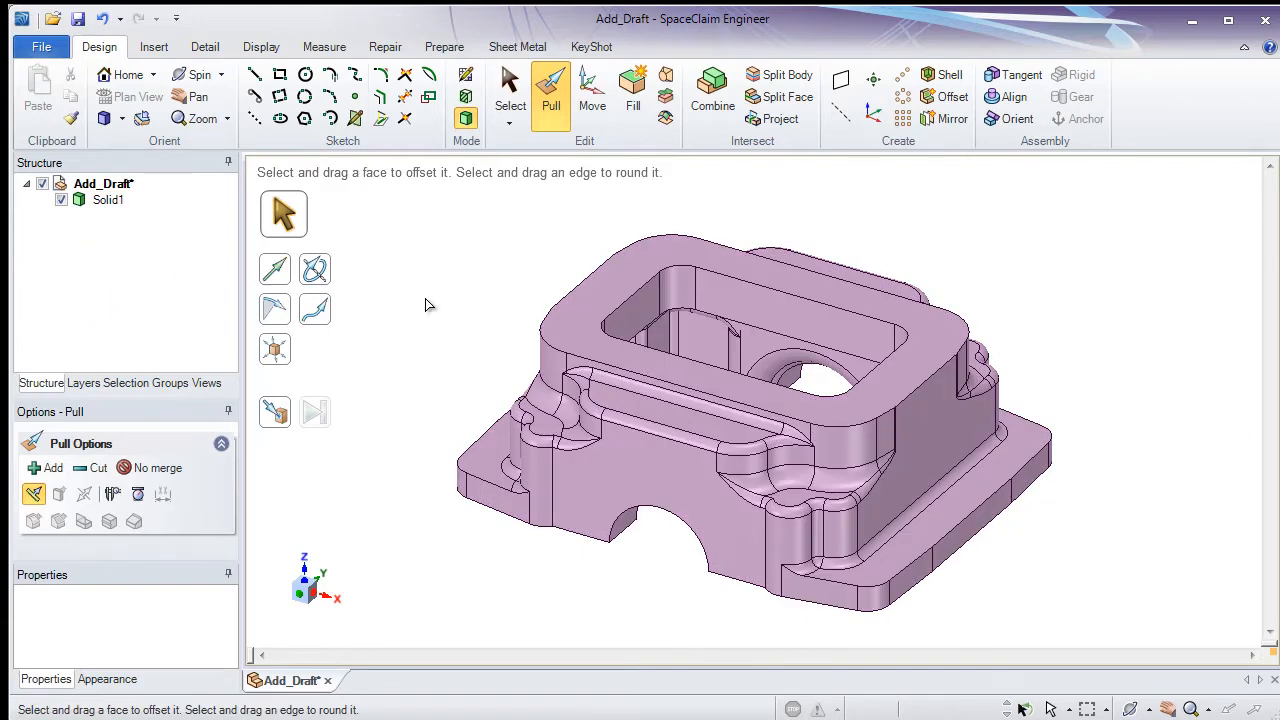
click(574, 350)
click(118, 206)
click(491, 358)
click(562, 310)
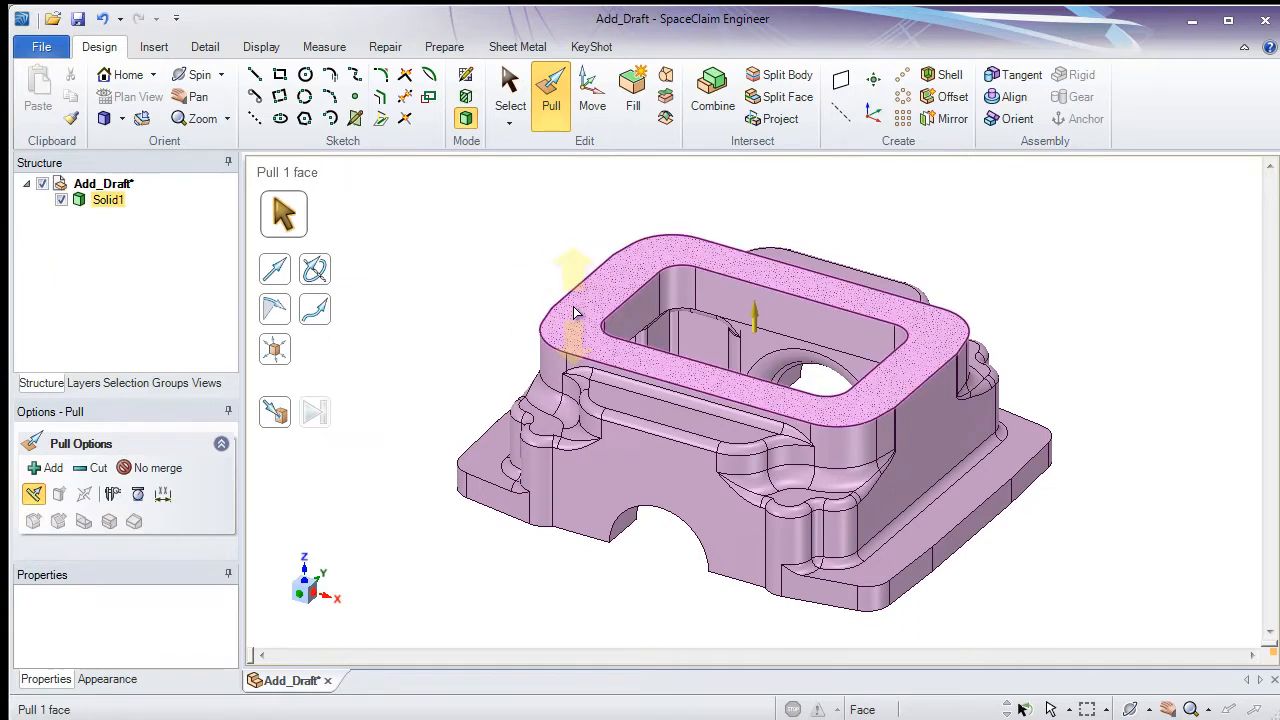
key(Escape)
Switch to the Move tool to compare its guides and options, and return to Pull
click(592, 95)
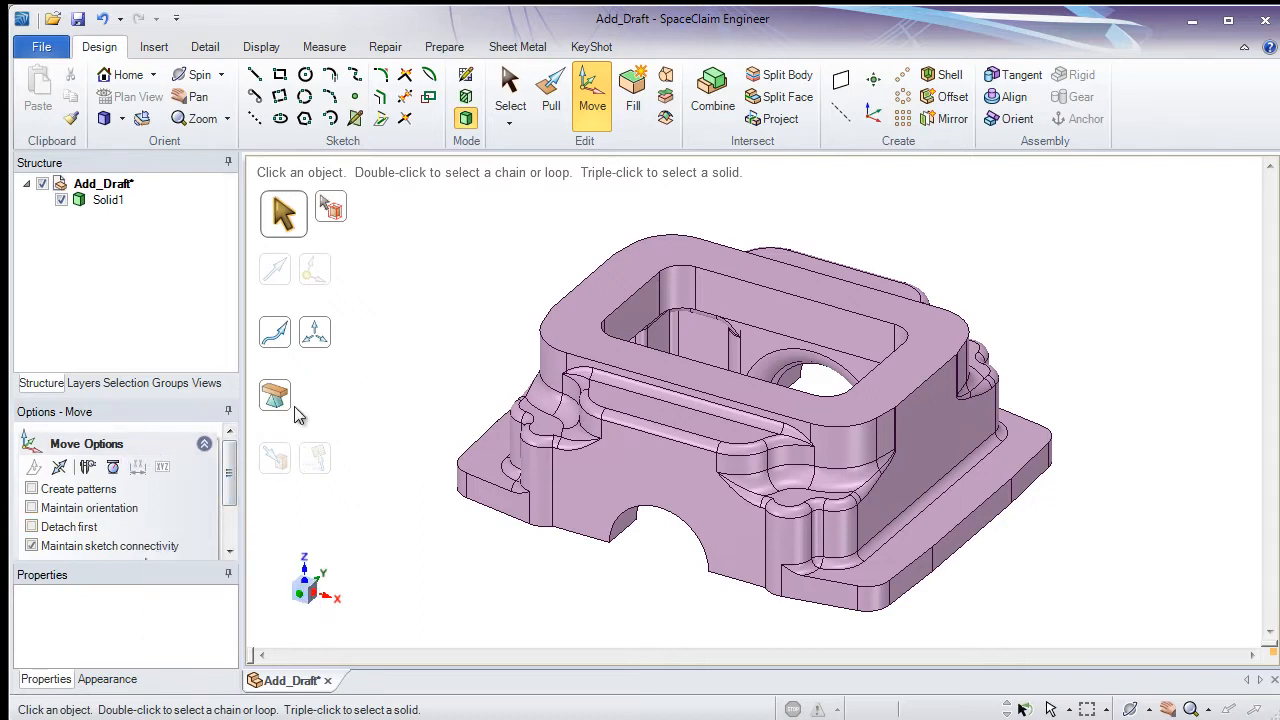
click(553, 110)
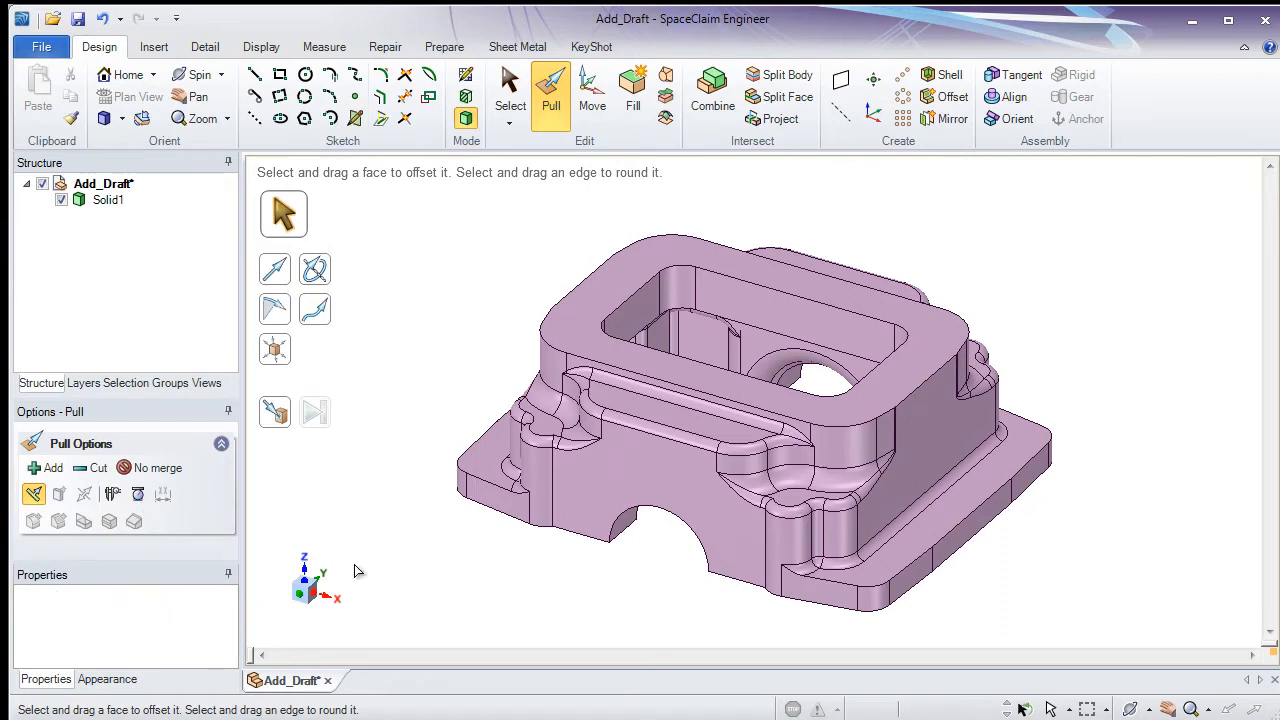
Examine the properties of the front face with the semicircular cutout and of the whole Solid1, and clear the selection
click(568, 490)
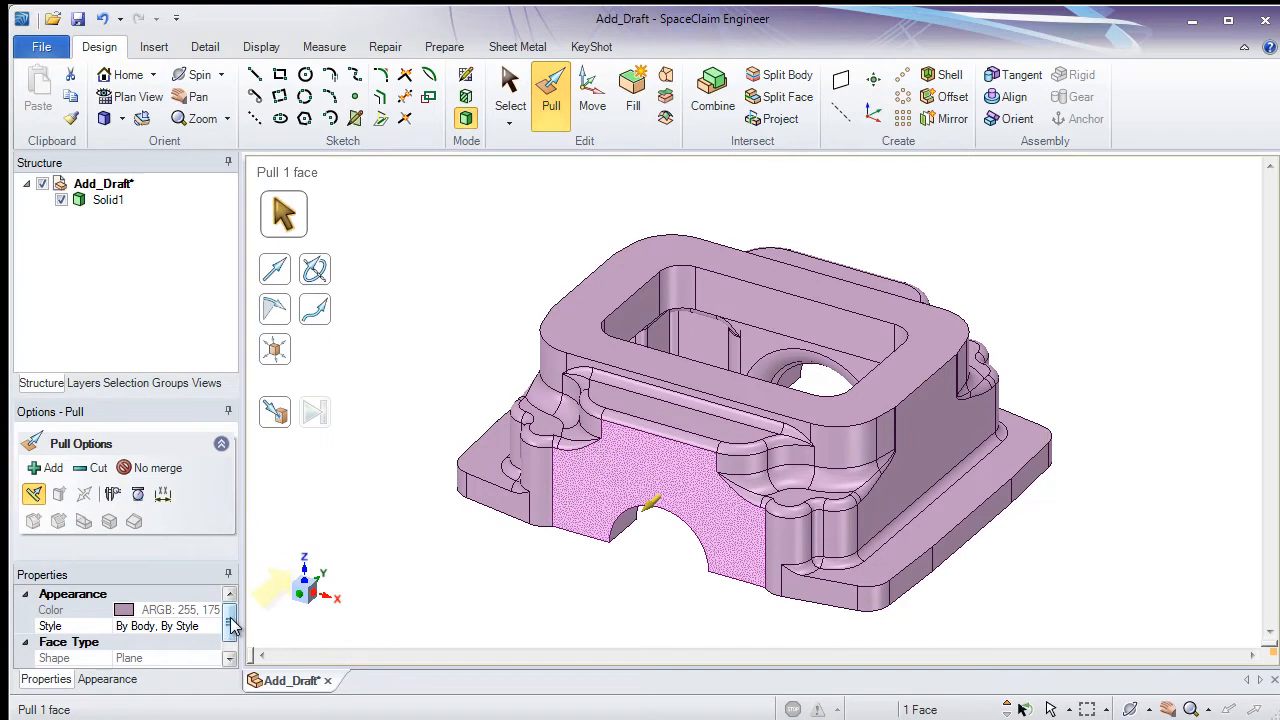
click(229, 657)
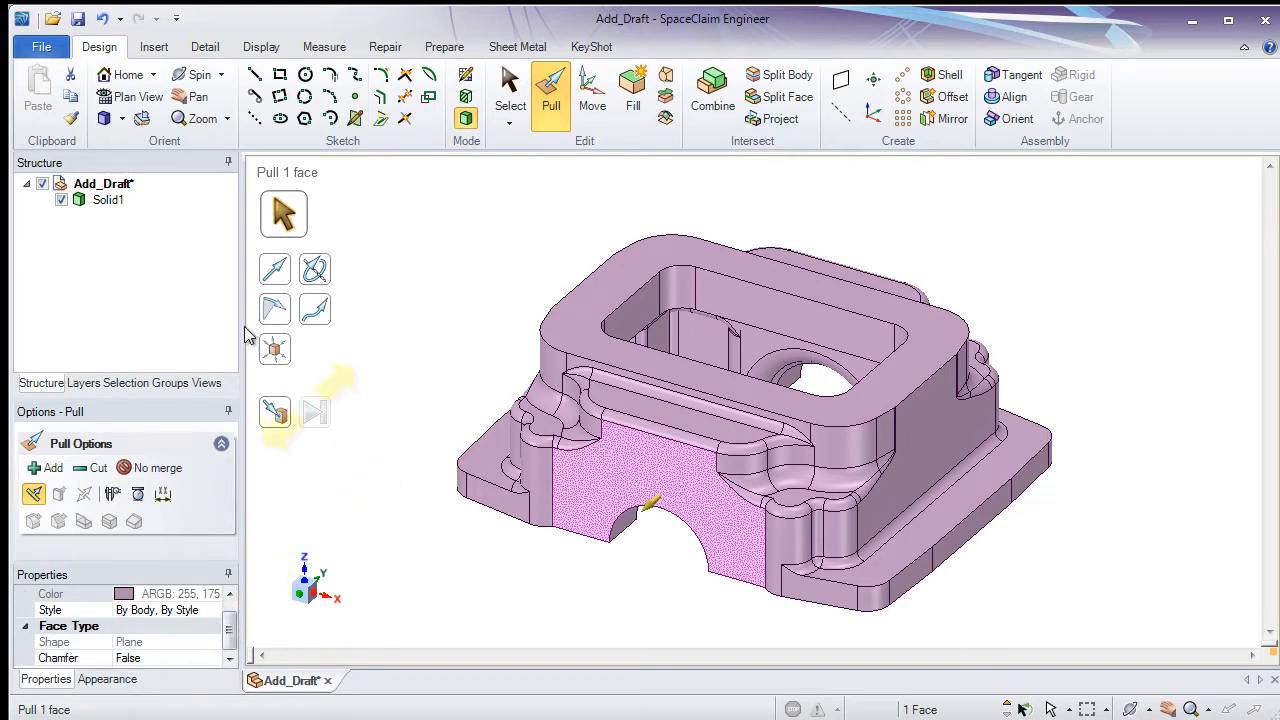
click(116, 202)
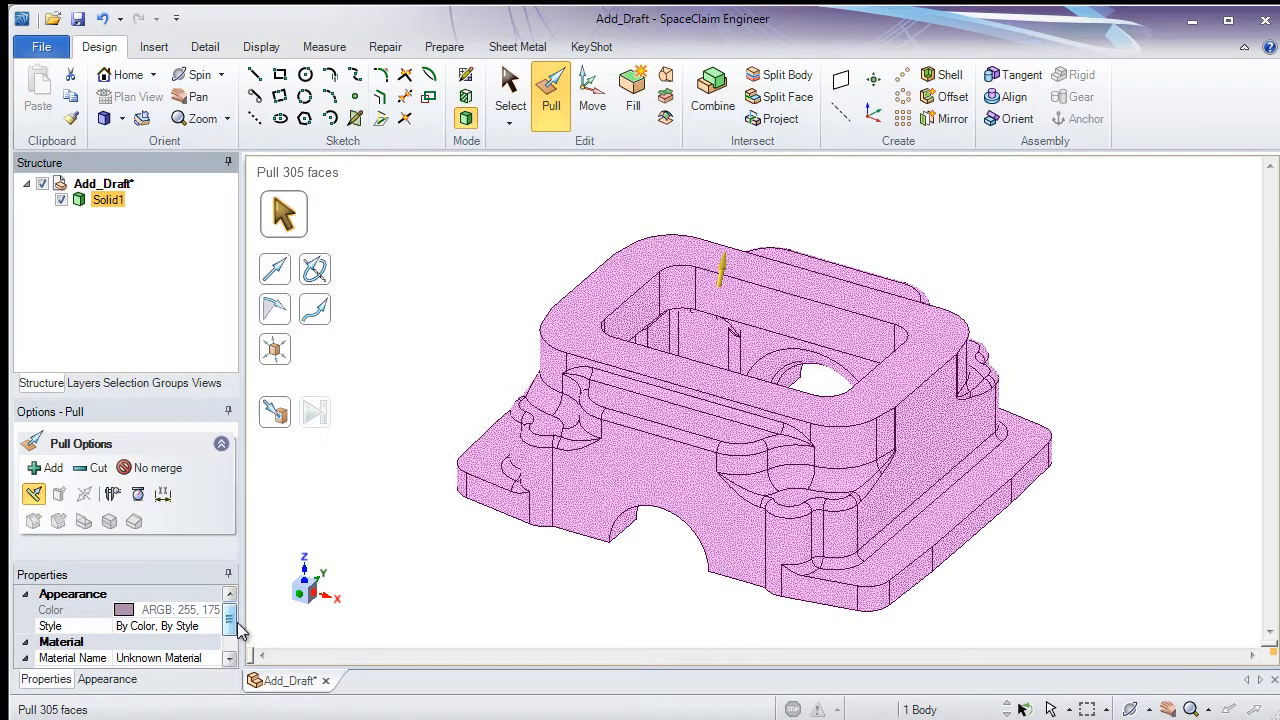
mouse_move(229, 620)
mouse_down()
mouse_move(232, 660)
mouse_move(233, 621)
mouse_up()
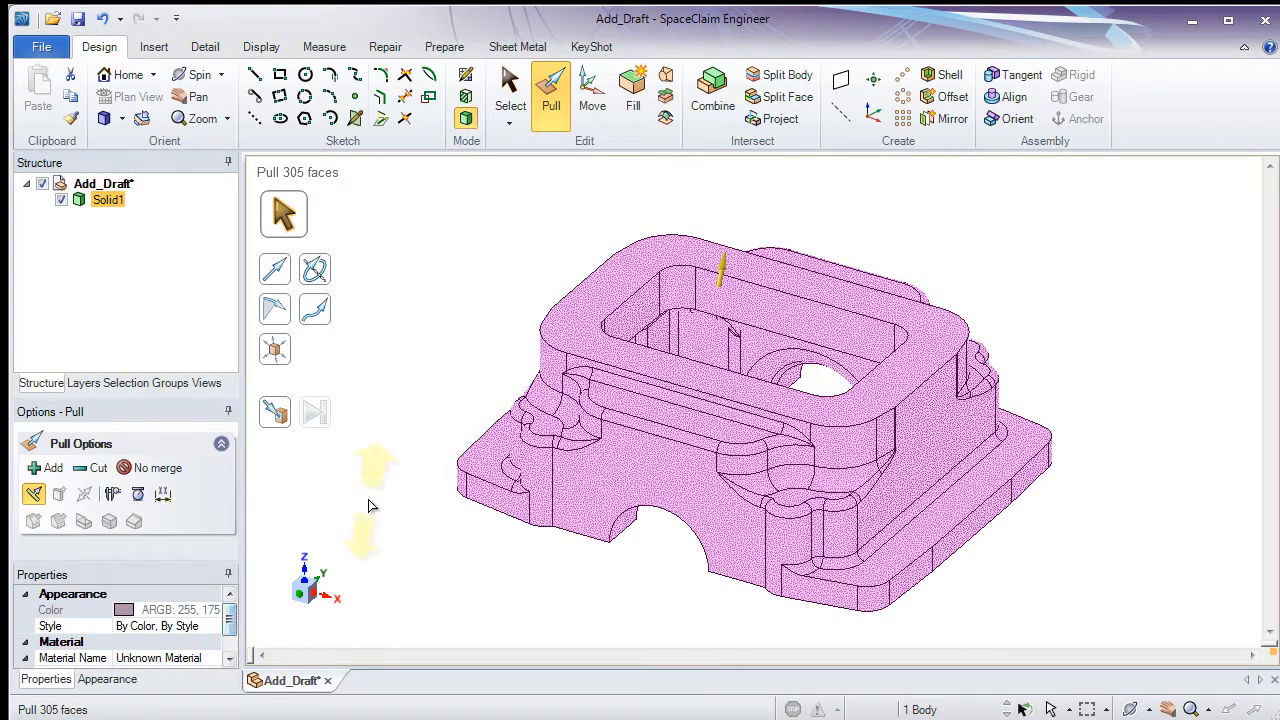
click(368, 505)
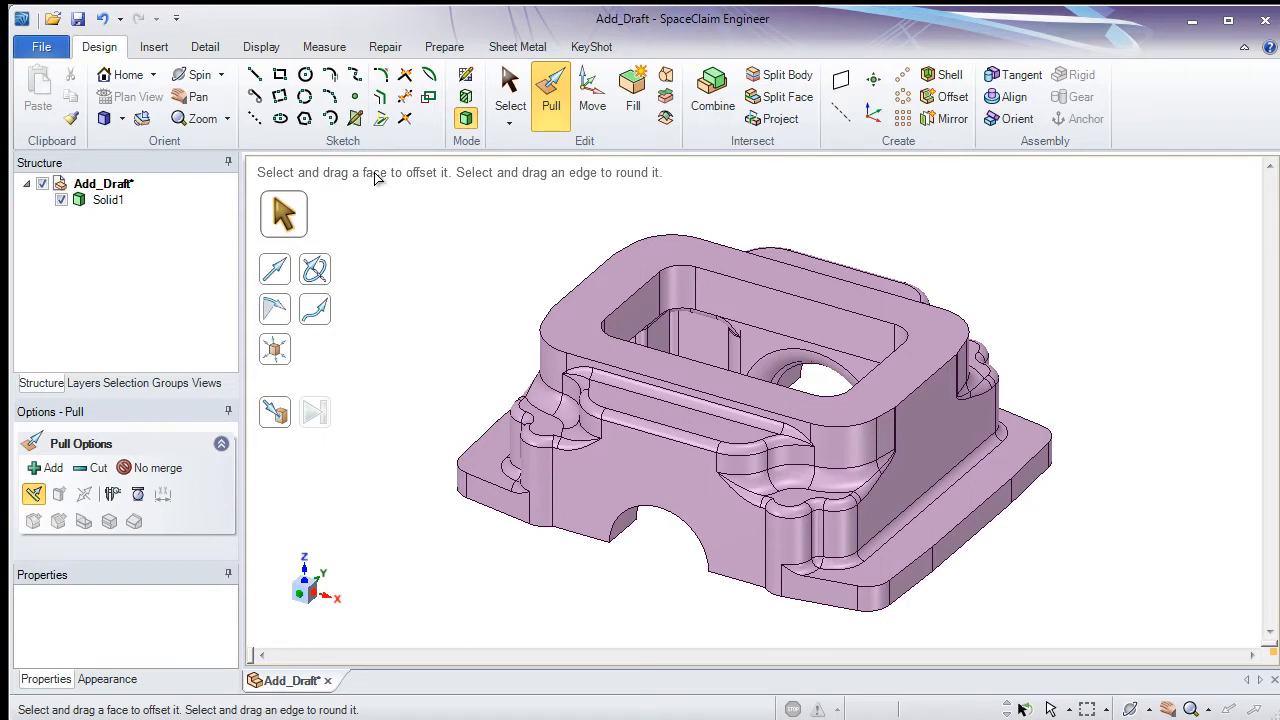
Examine how Pull responds to the recessed ledge face and its lower edge on the model's front, leaving nothing selected
click(690, 410)
click(670, 430)
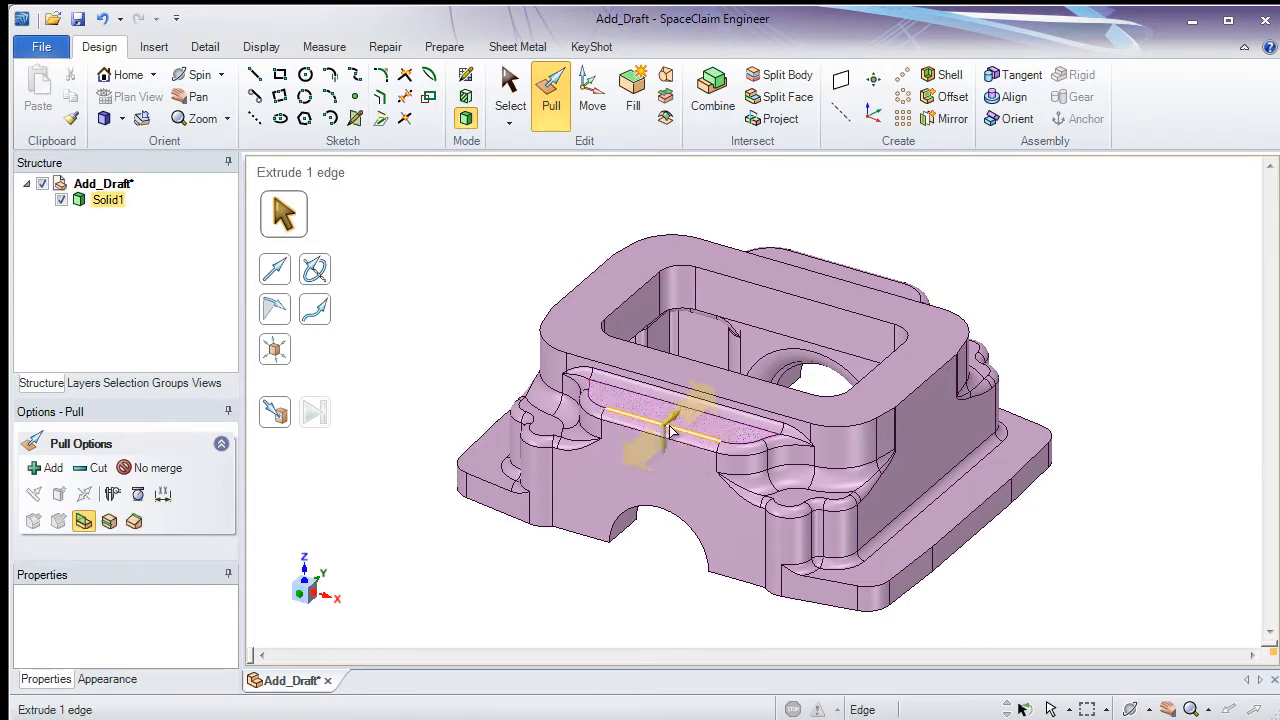
click(688, 428)
click(537, 223)
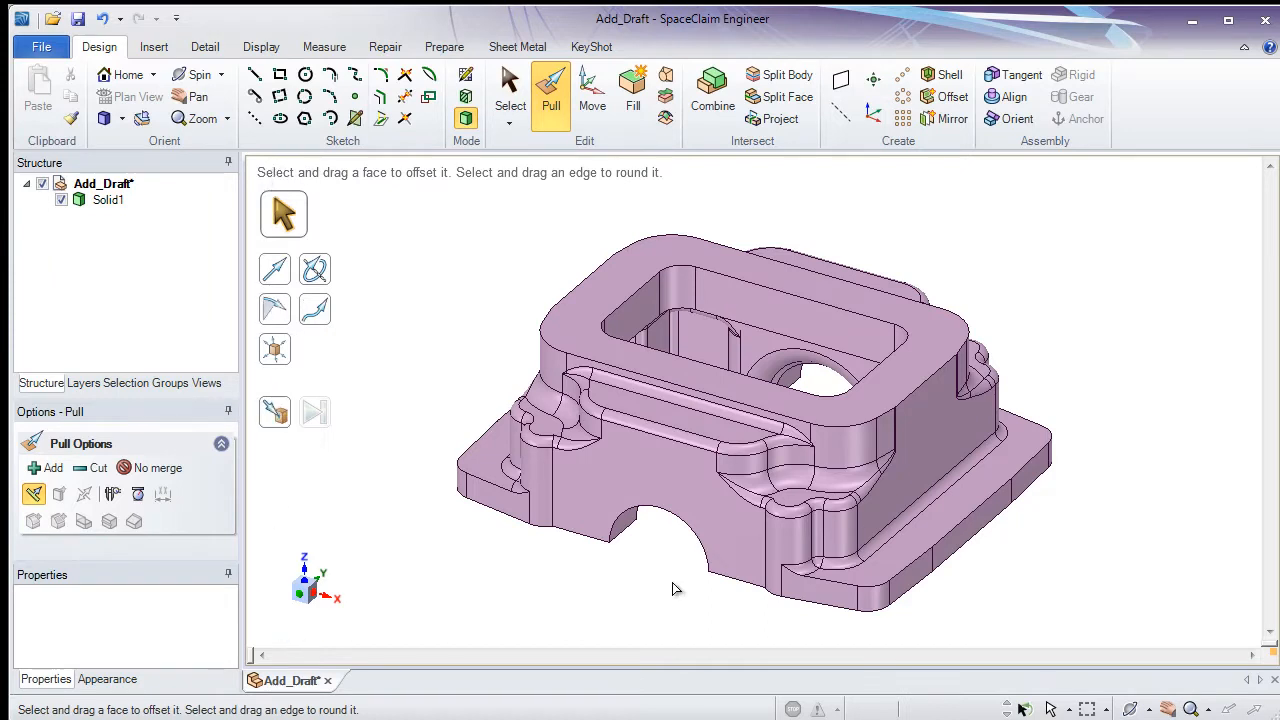
Examine how Pull responds to the top rim face and the front corner round, leaving nothing selected
click(857, 395)
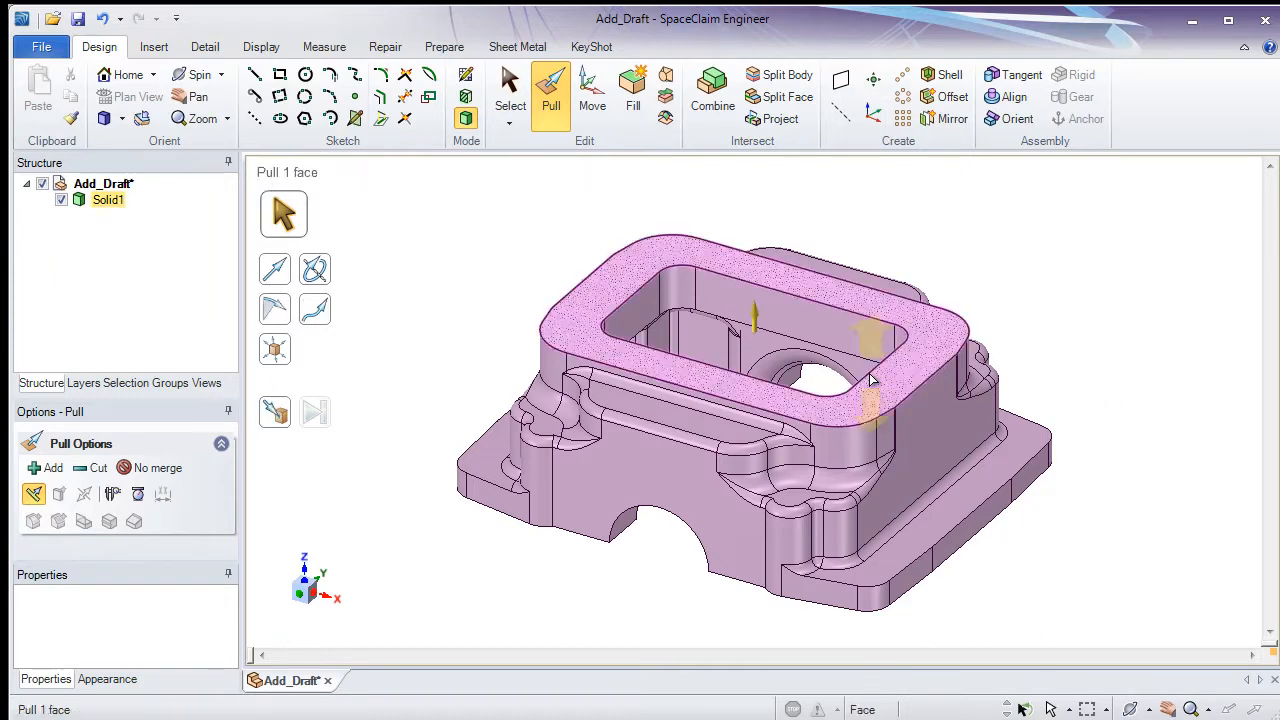
click(850, 383)
click(855, 393)
mouse_move(855, 393)
middle_down()
mouse_move(819, 380)
mouse_move(835, 400)
middle_up()
click(842, 445)
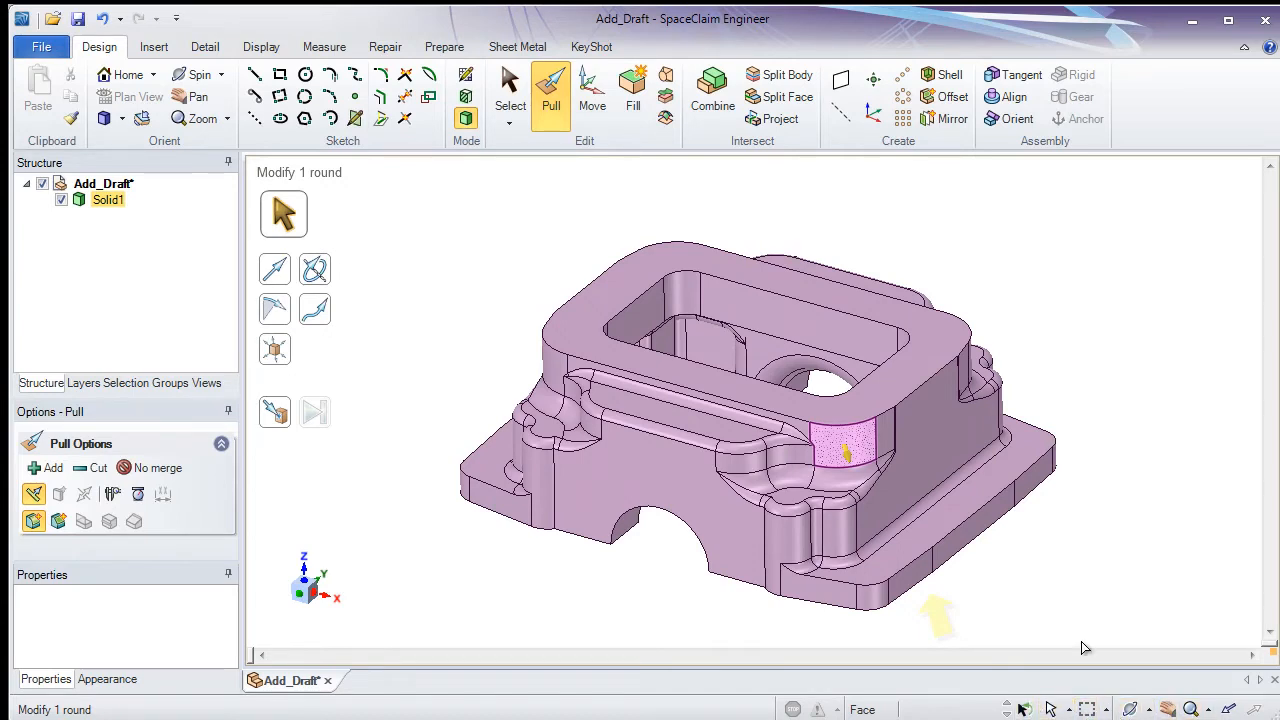
click(1072, 594)
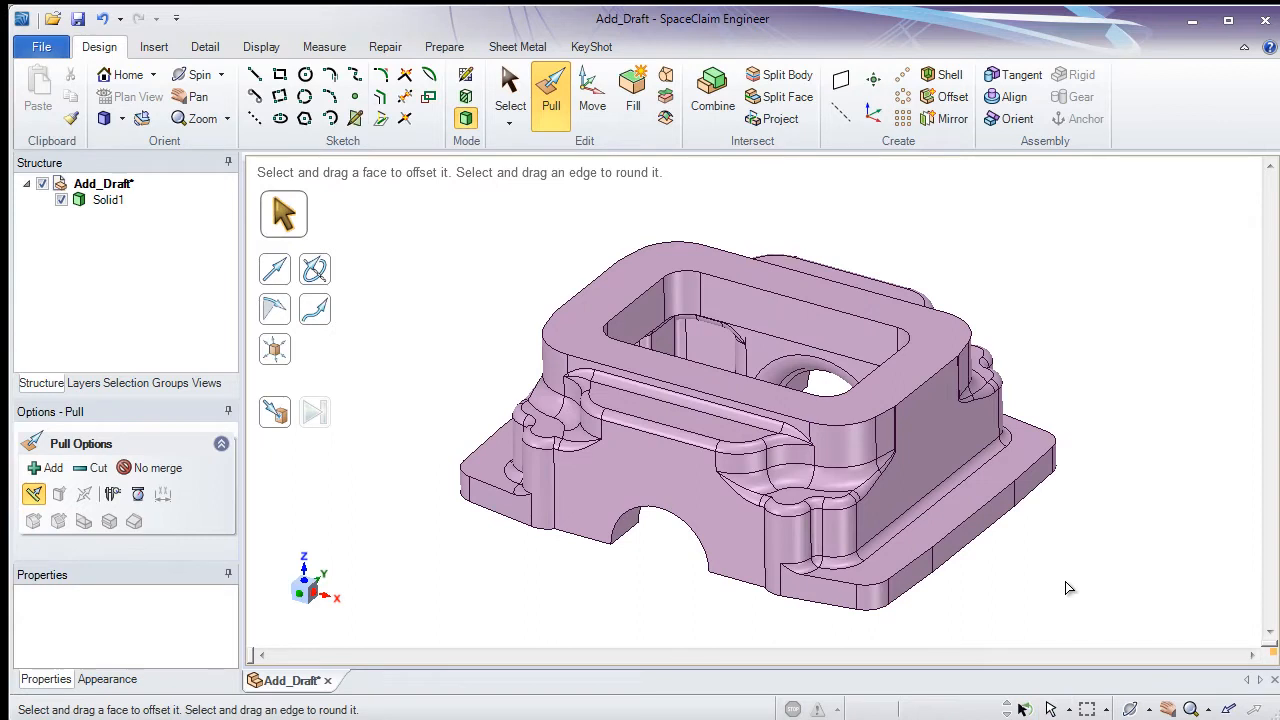
Select in turn the top rim face, the adjoining side face and their shared edge to compare the available Pull options
click(957, 414)
click(986, 337)
click(955, 332)
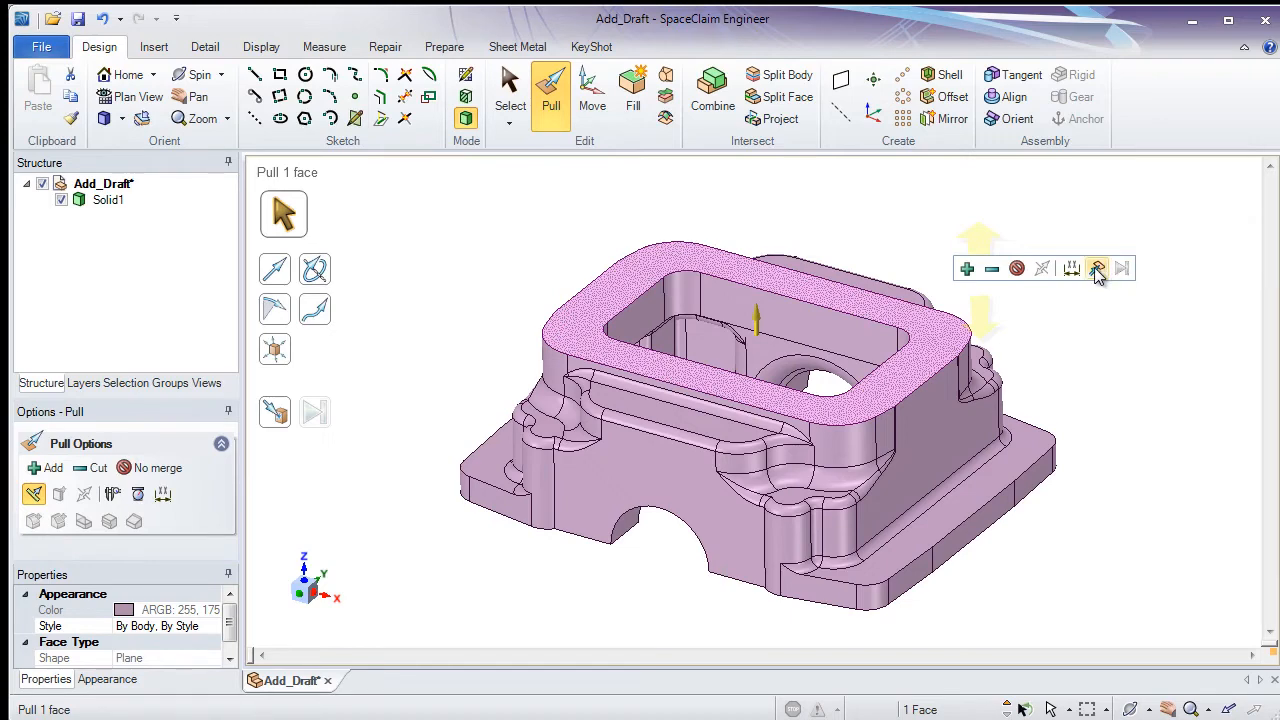
click(941, 395)
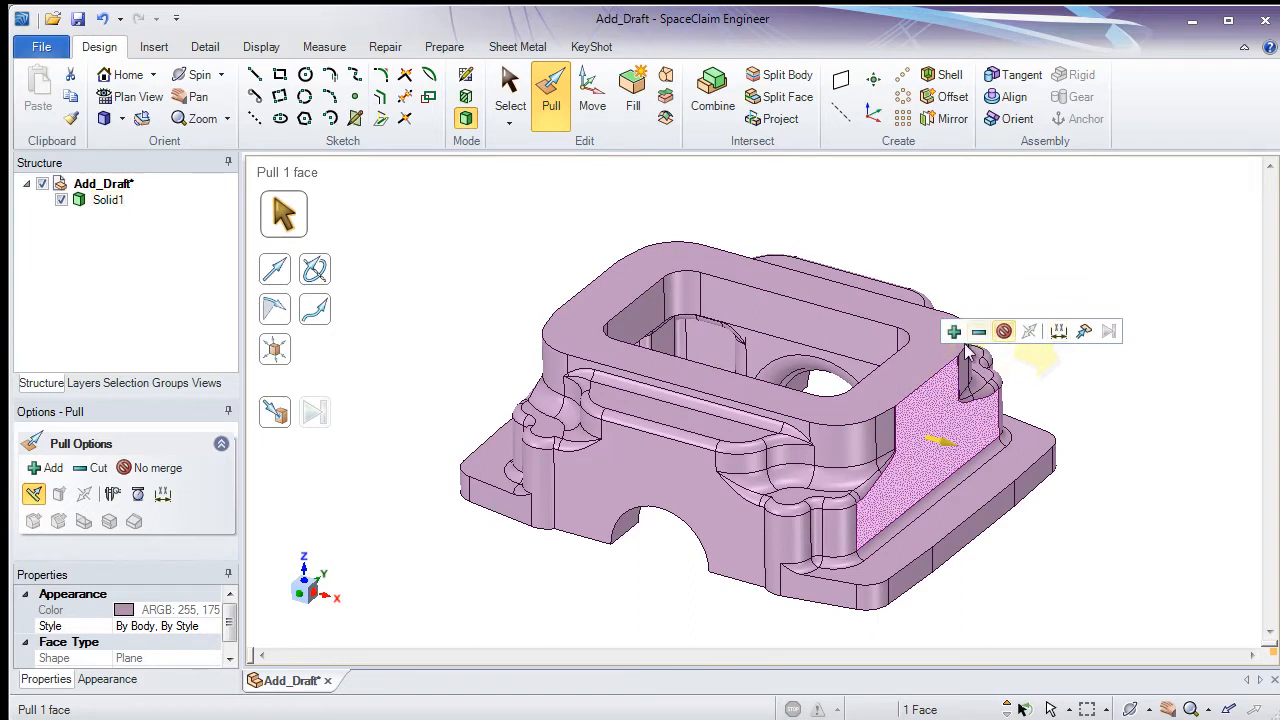
click(938, 380)
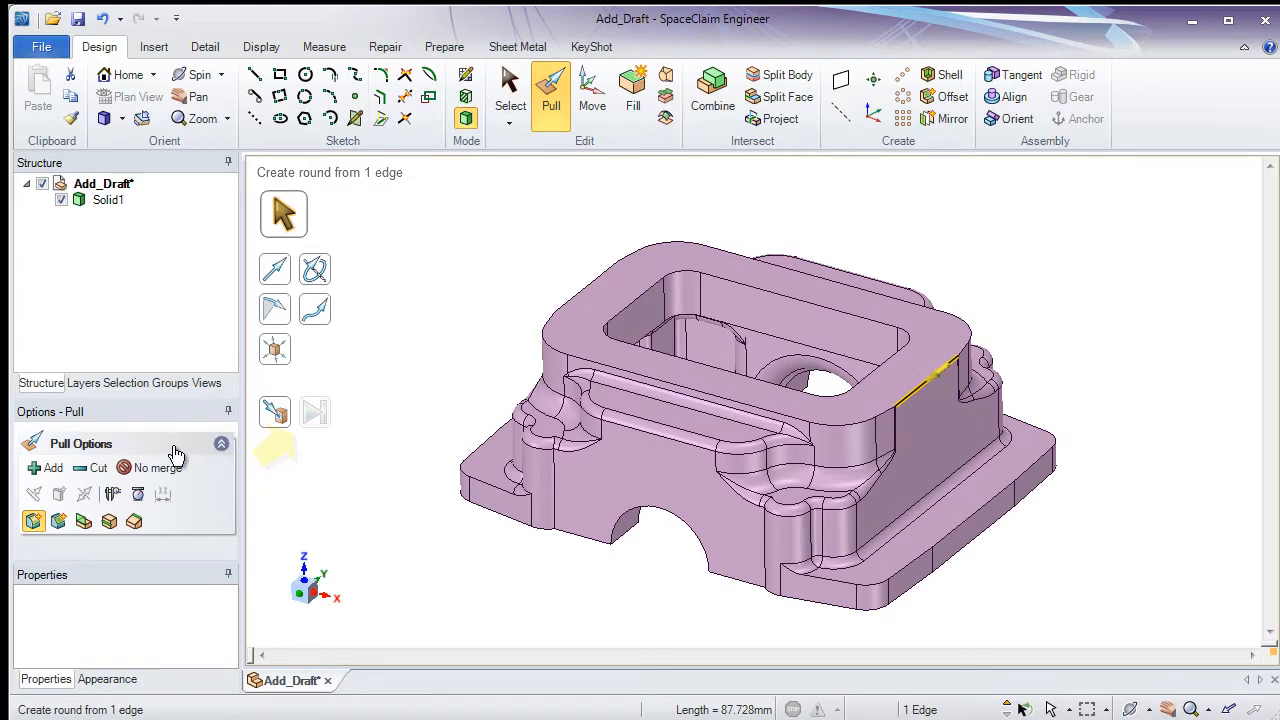
Examine how Pull responds to the raised ledge face behind the top rim, leaving nothing selected
click(984, 313)
click(845, 278)
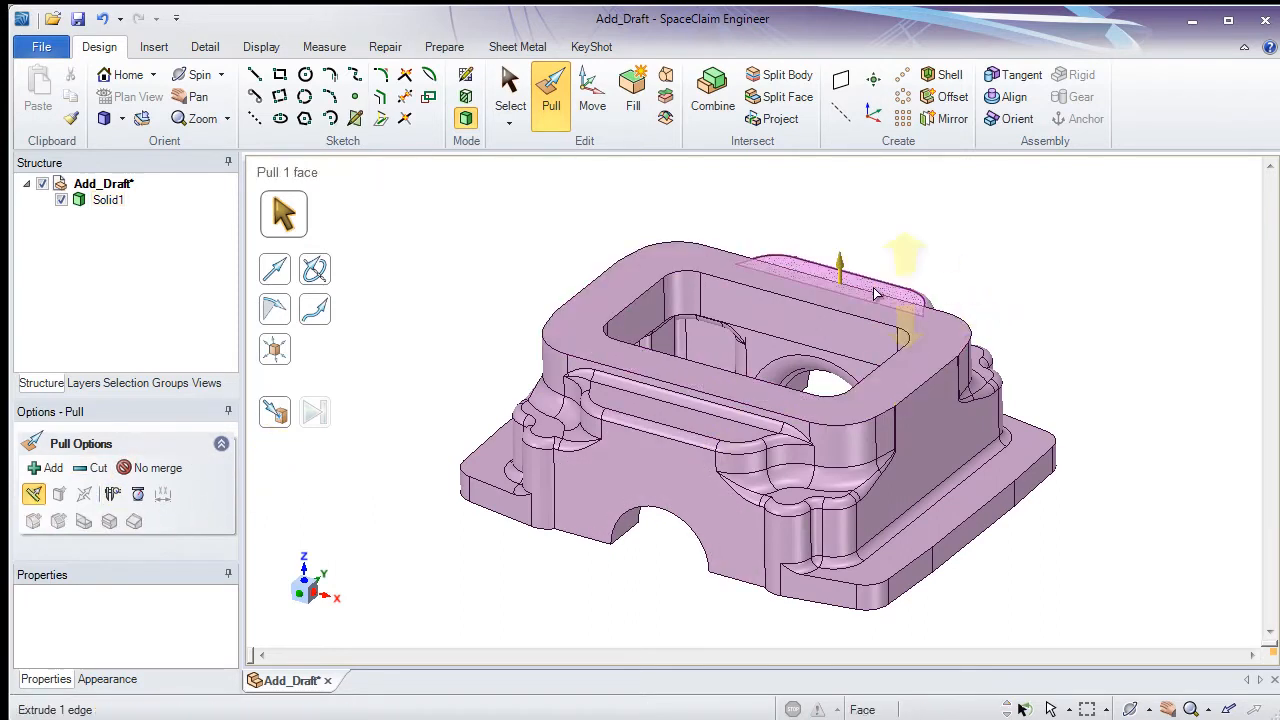
click(455, 336)
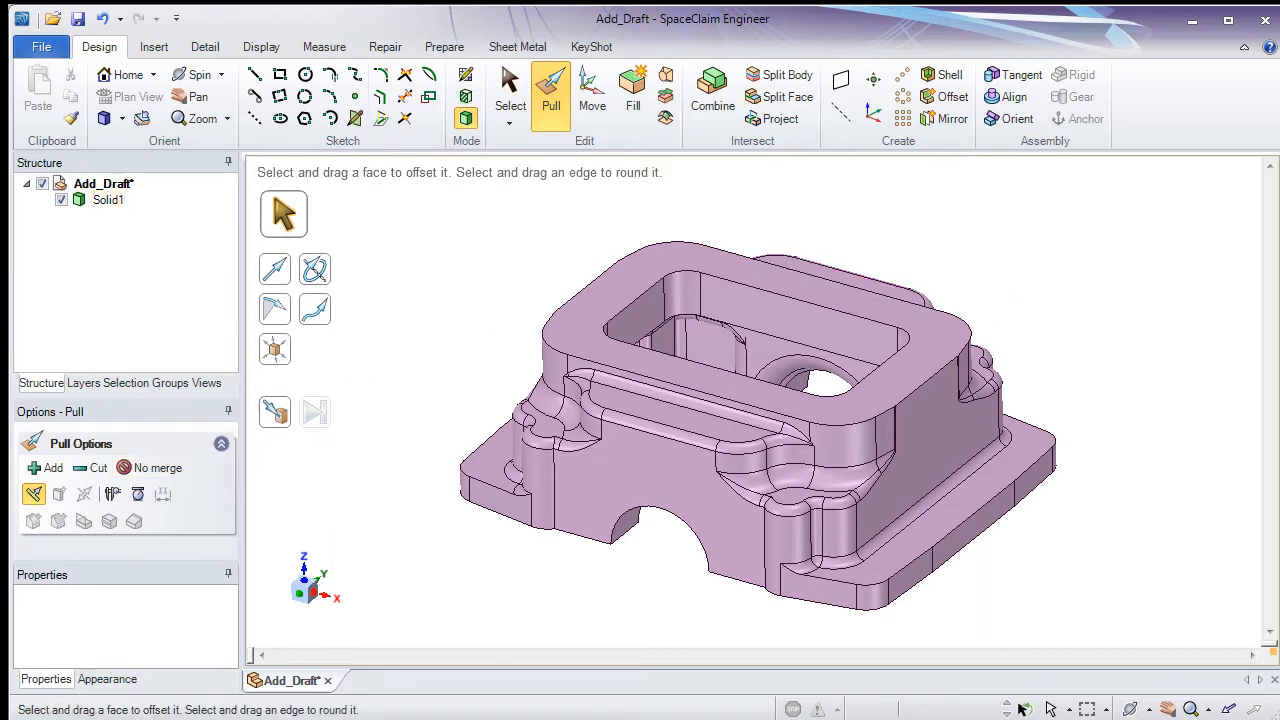
Open the online help and consult the Getting started topics on Design modes, Pulling and Editing in cross-section
click(762, 448)
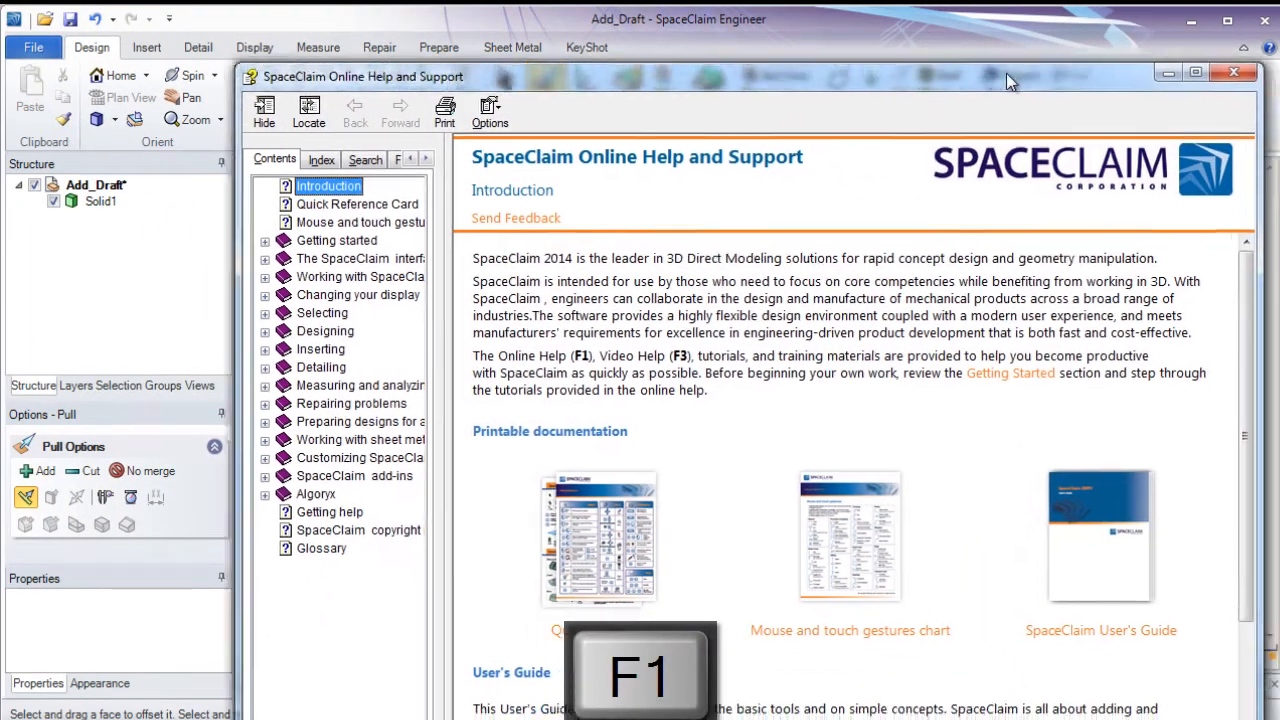
drag(1006, 73, 910, 28)
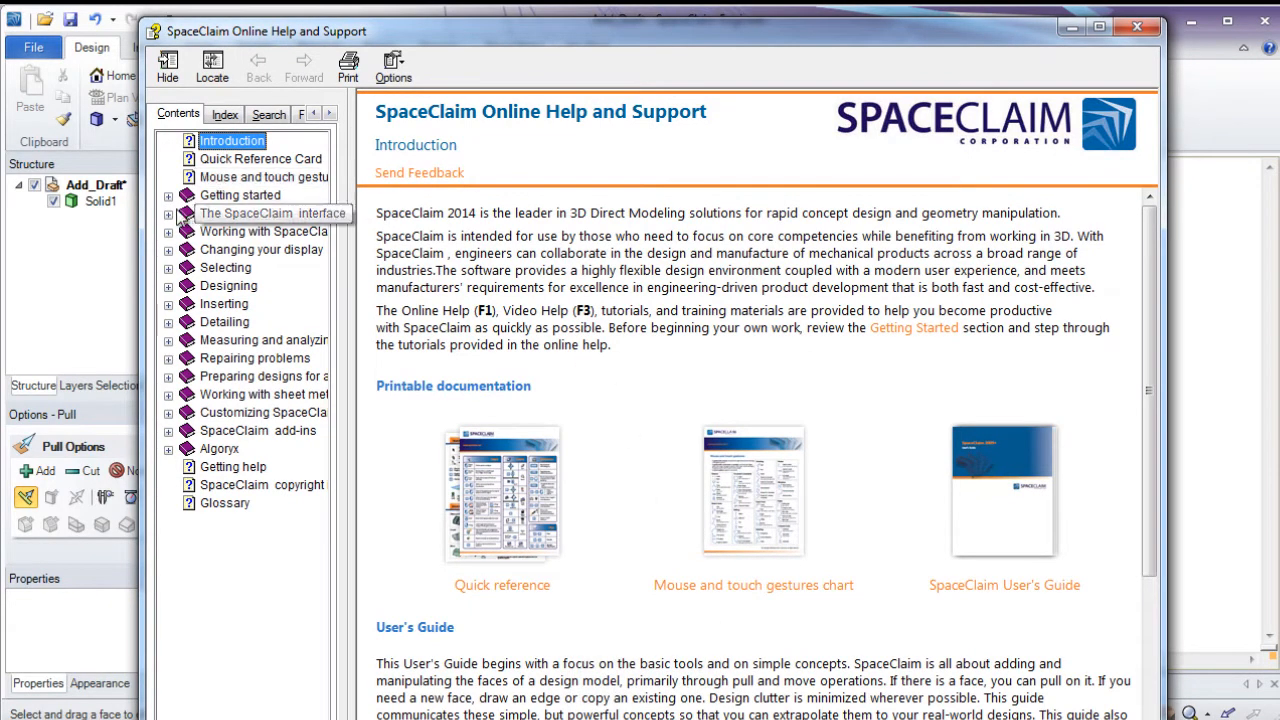
click(168, 196)
click(252, 268)
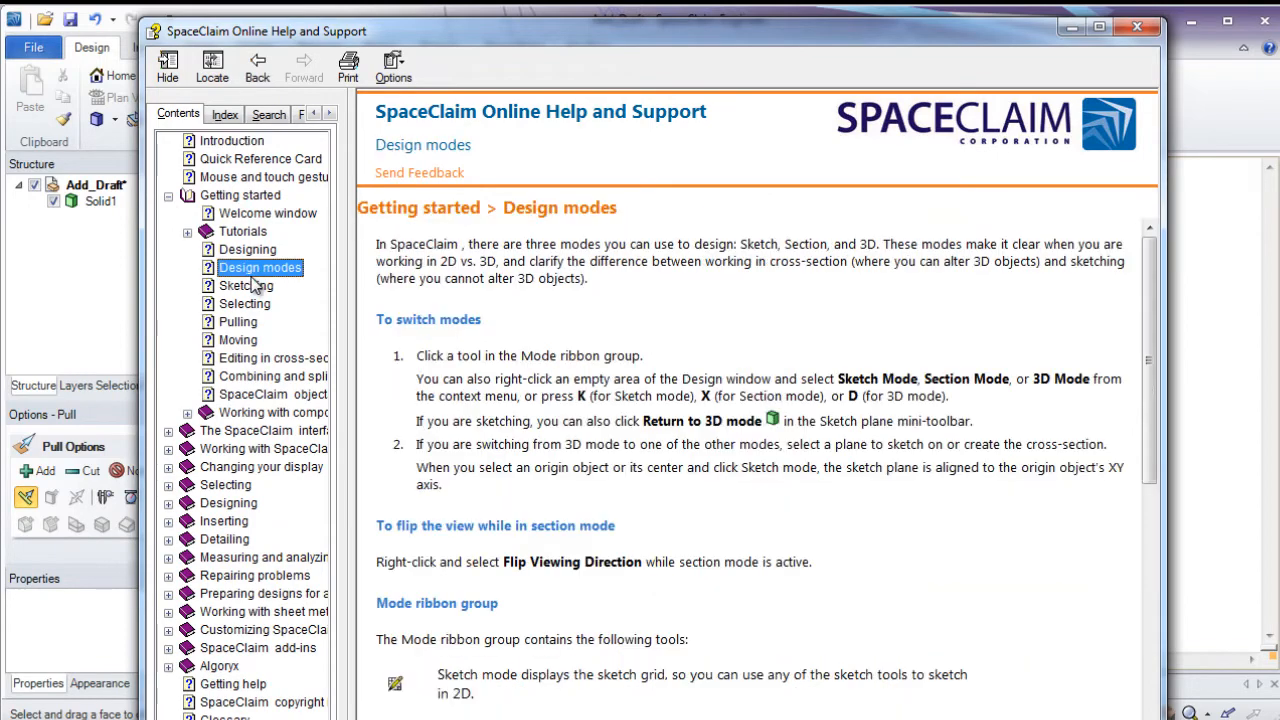
click(252, 322)
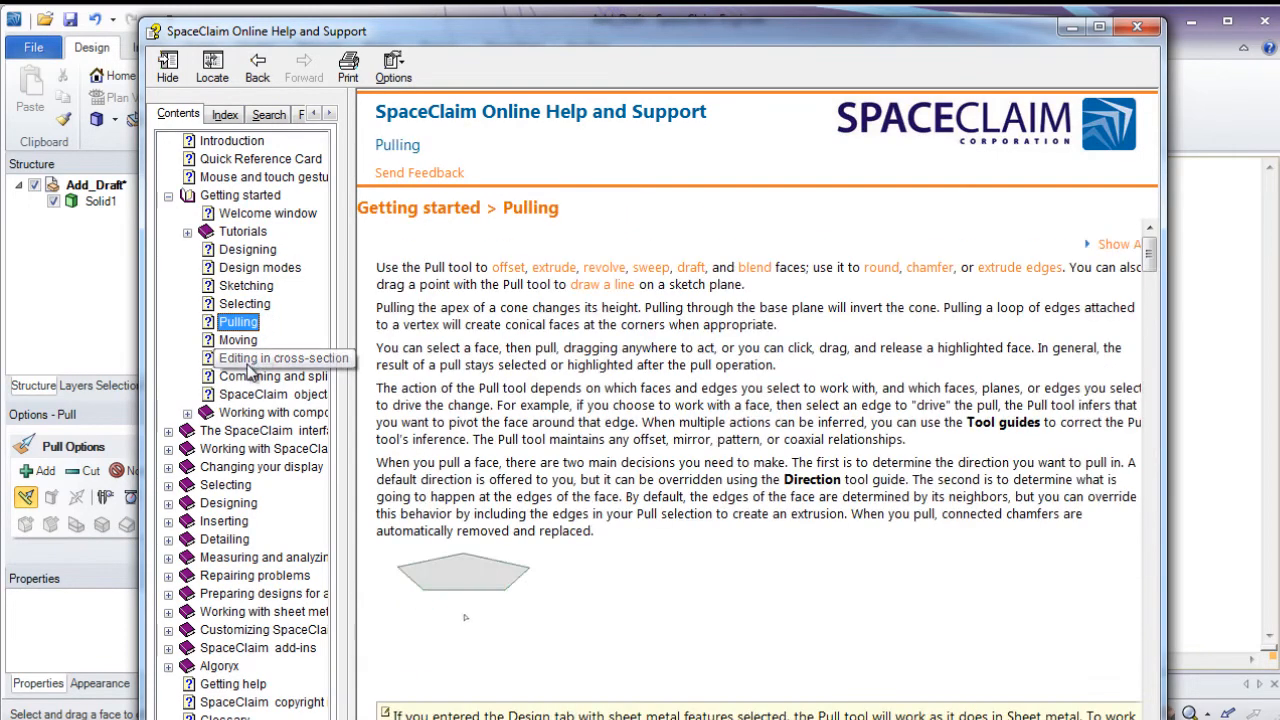
click(252, 358)
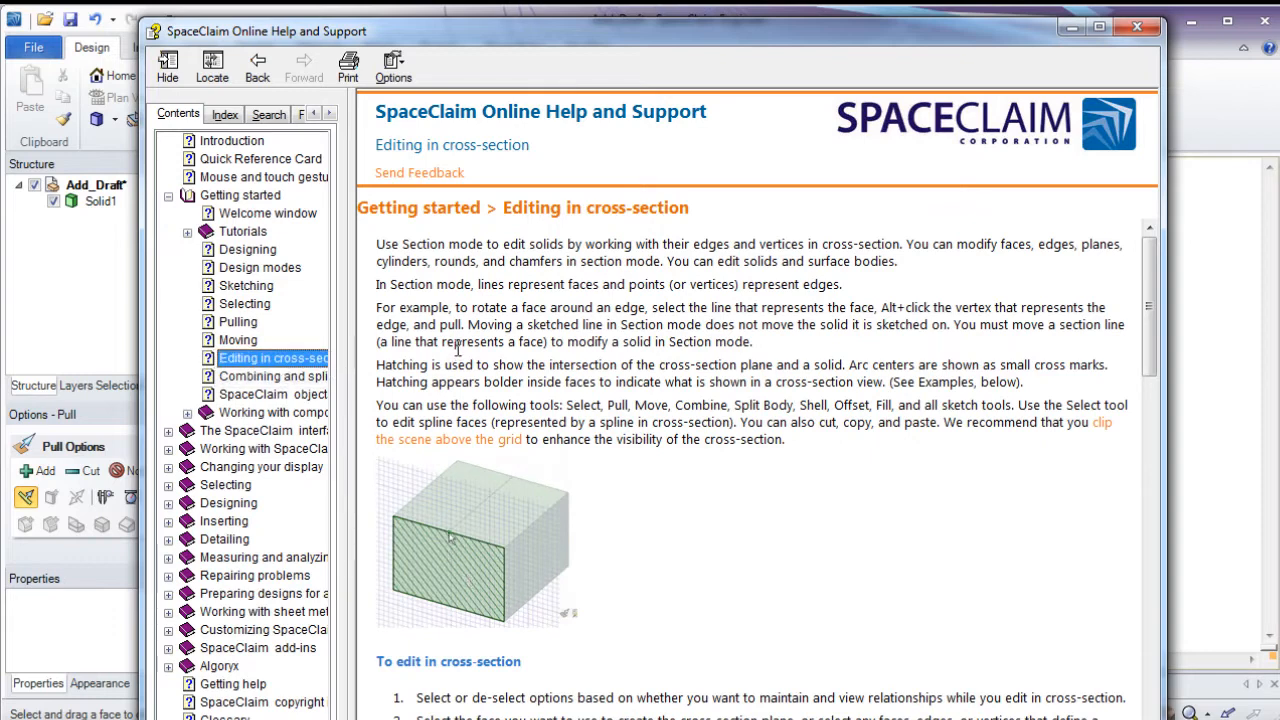
Search the help for "dimension", read the topics Creating dimension annotations and Dimensions, and close the help window
click(269, 114)
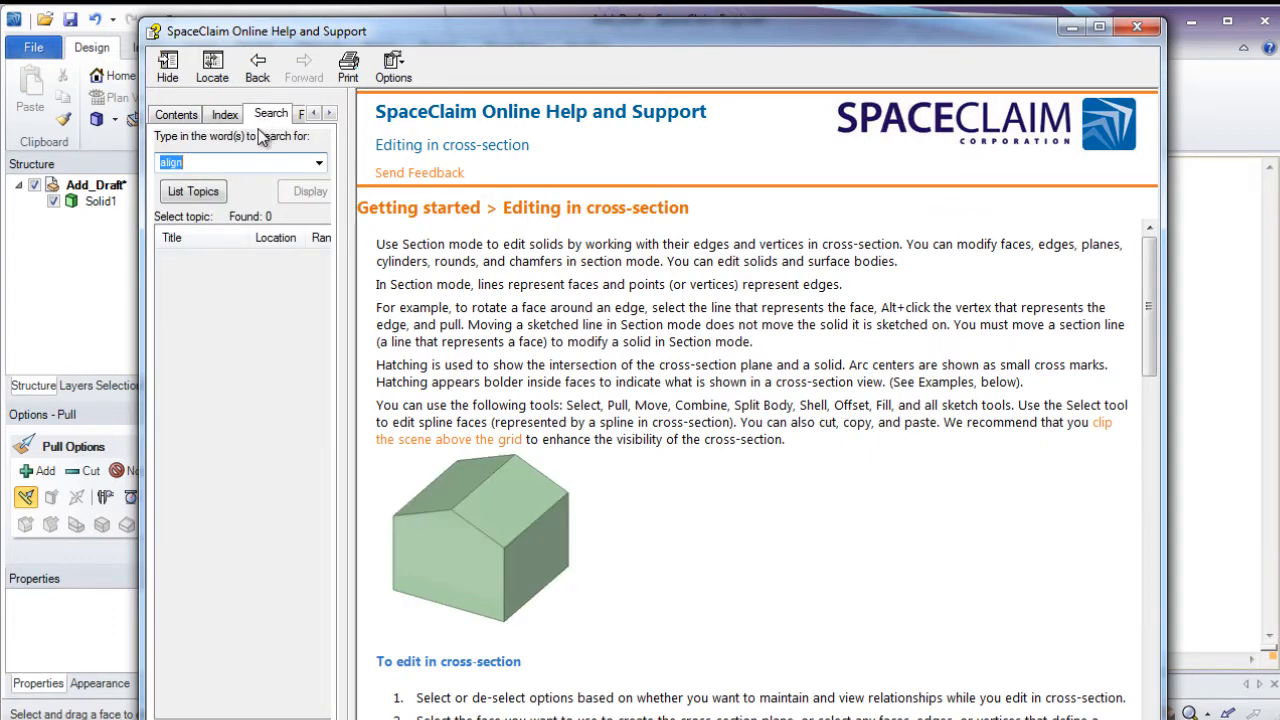
text(dimension)
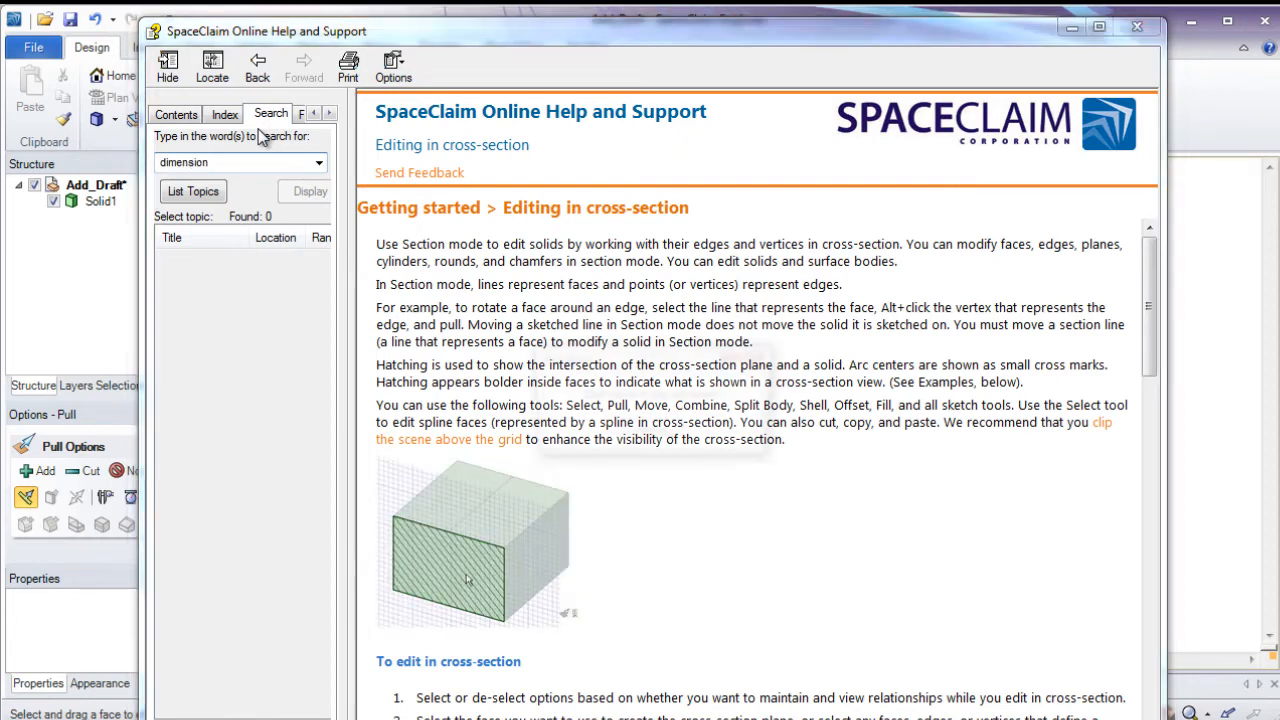
key(Return)
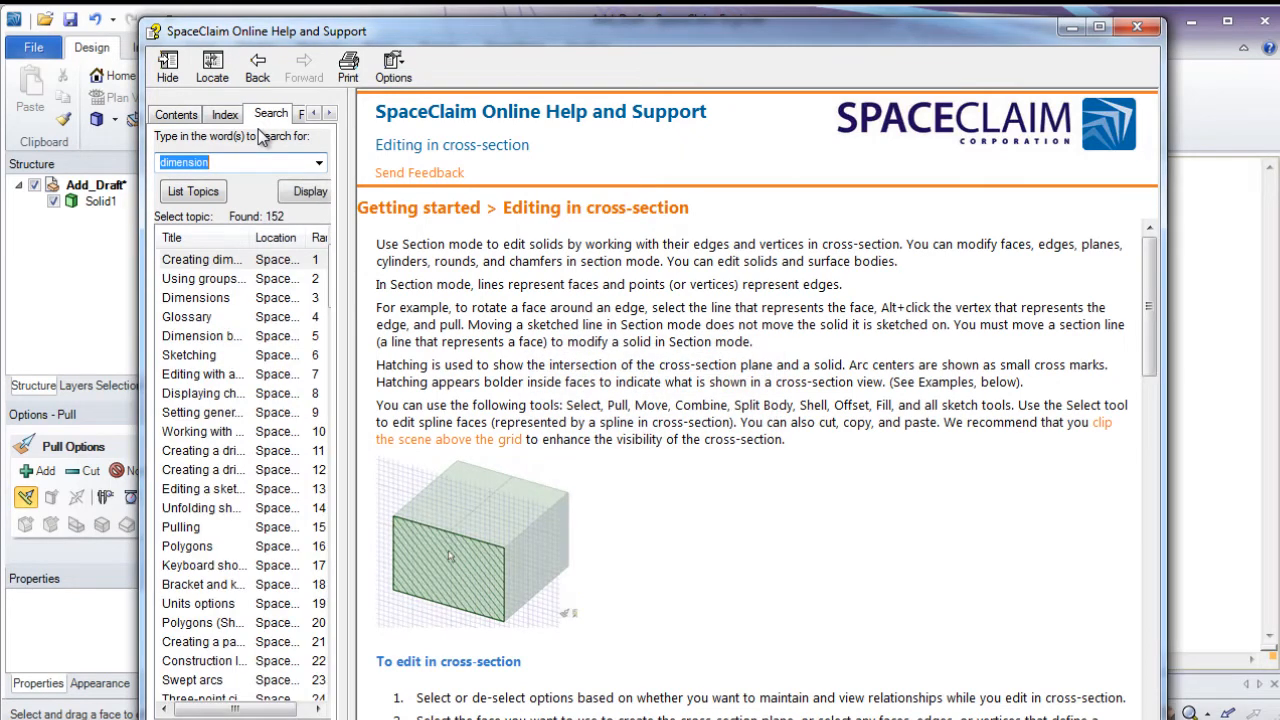
double_click(230, 262)
double_click(226, 284)
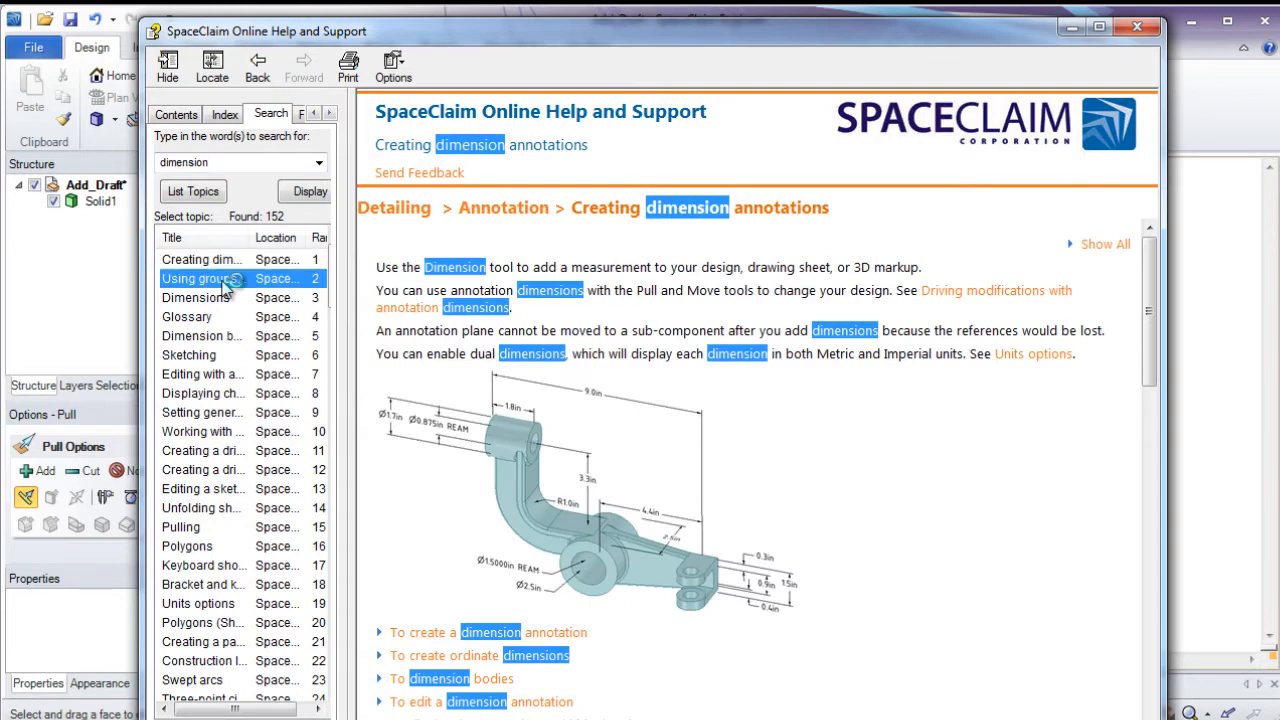
double_click(220, 300)
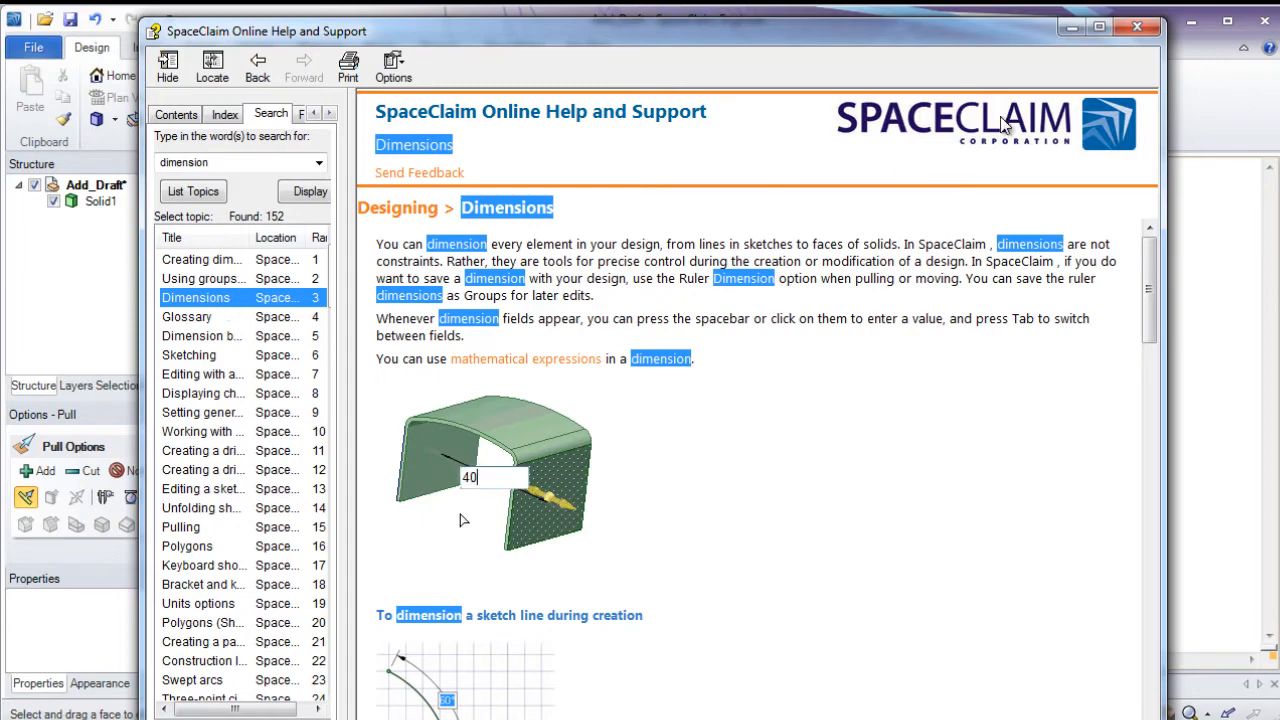
click(1137, 27)
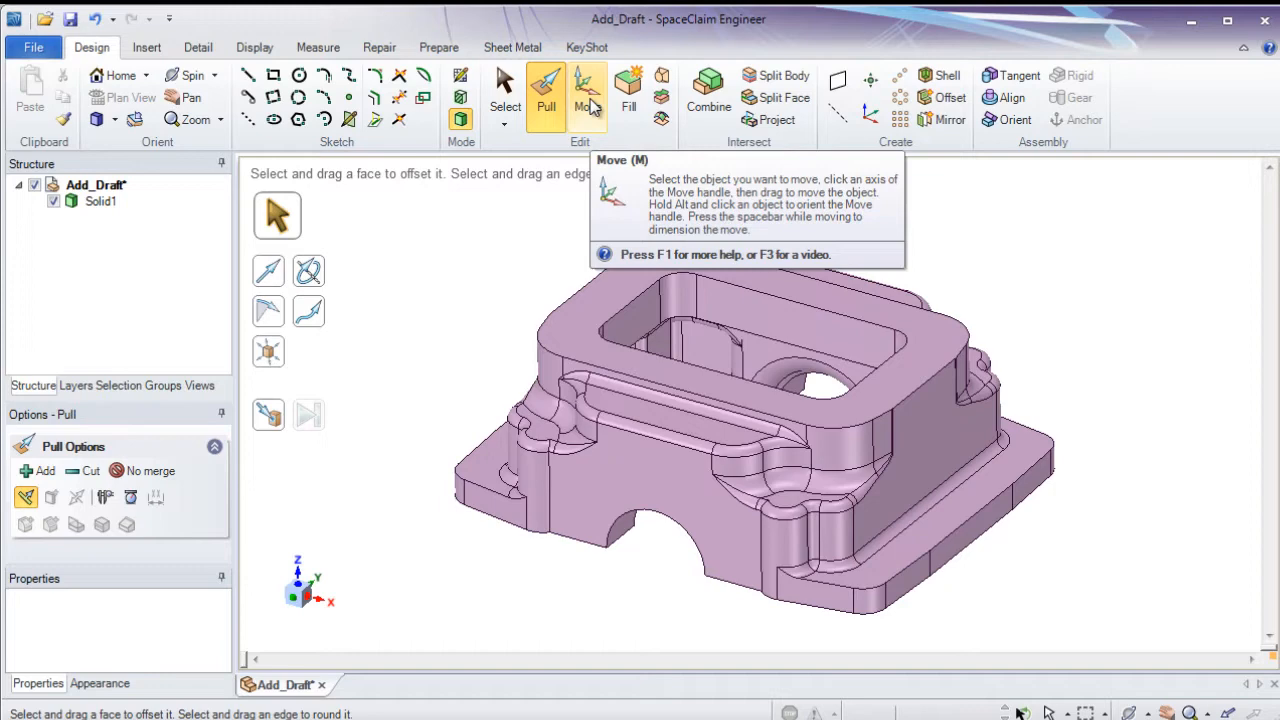
Open the context help for the Move tool, read through its Moving topic, and close the help window
key(F1)
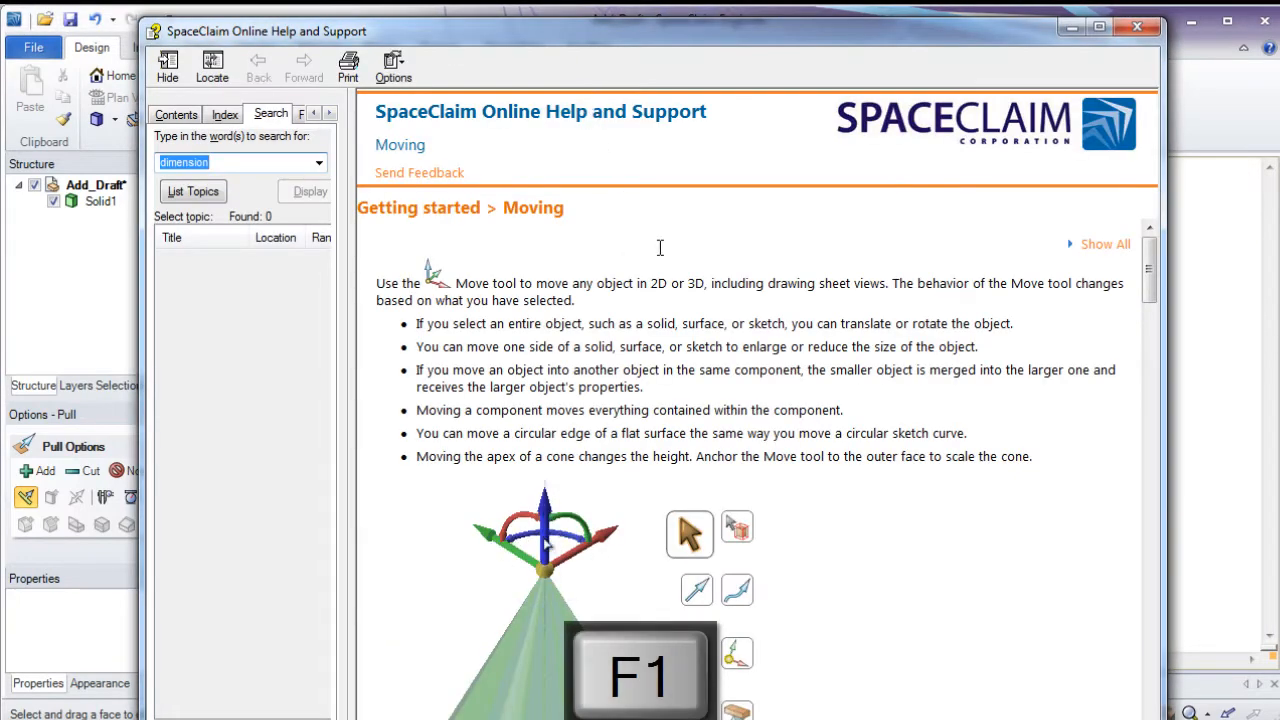
click(658, 250)
scroll(654, 263, down, 3)
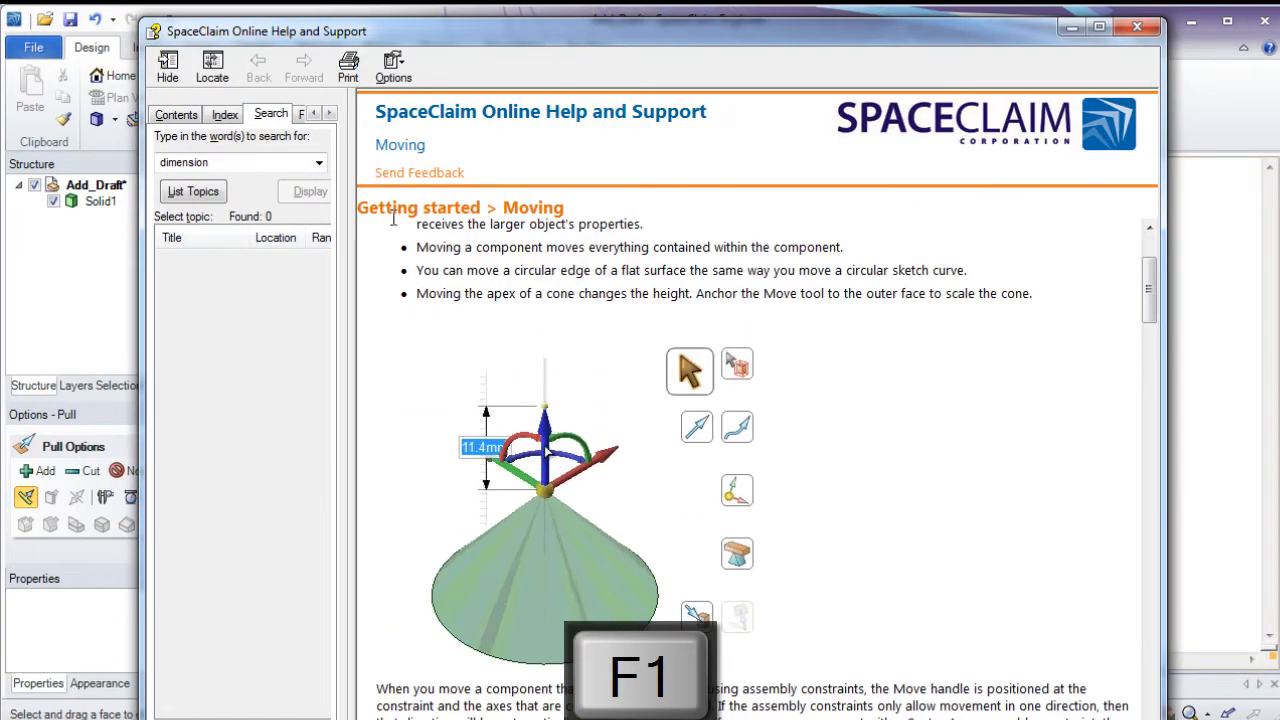
click(1140, 27)
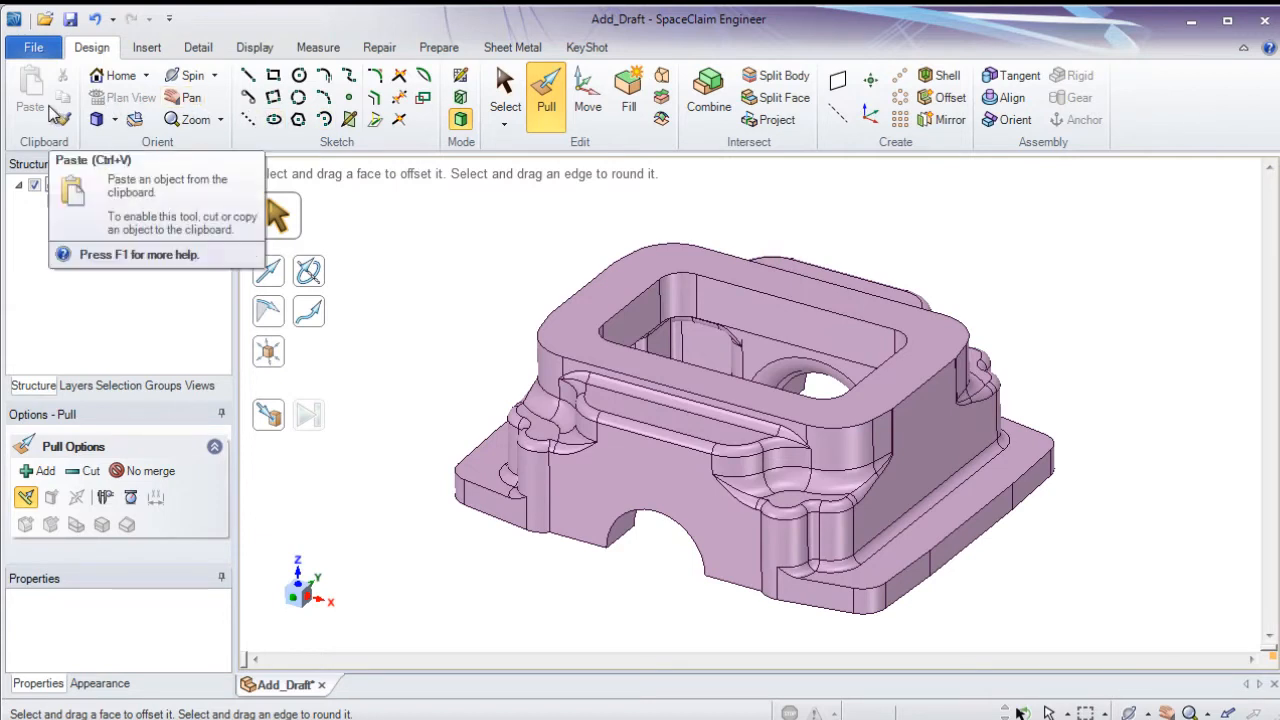
Try out view navigation on the model by zooming, spinning and panning it
scroll(55, 112, down, 1)
scroll(55, 112, up, 1)
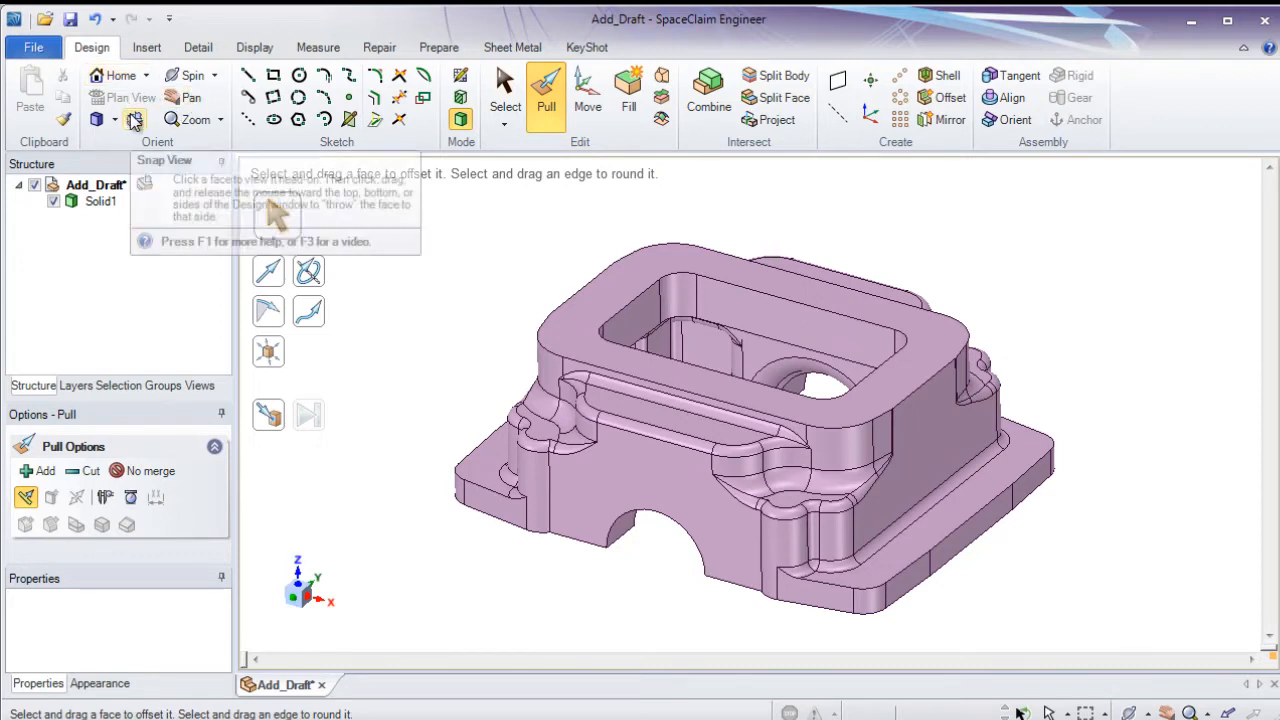
click(193, 80)
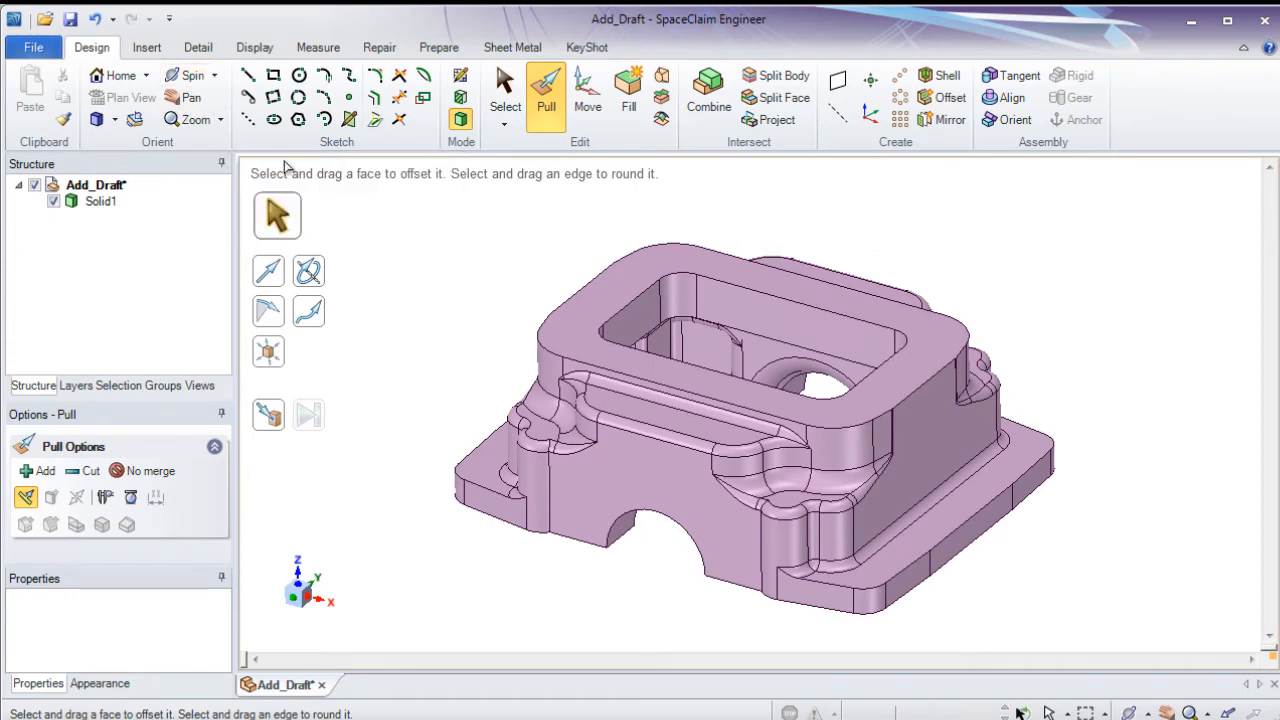
drag(452, 250, 511, 294)
shift+middle_drag(511, 294, 435, 258)
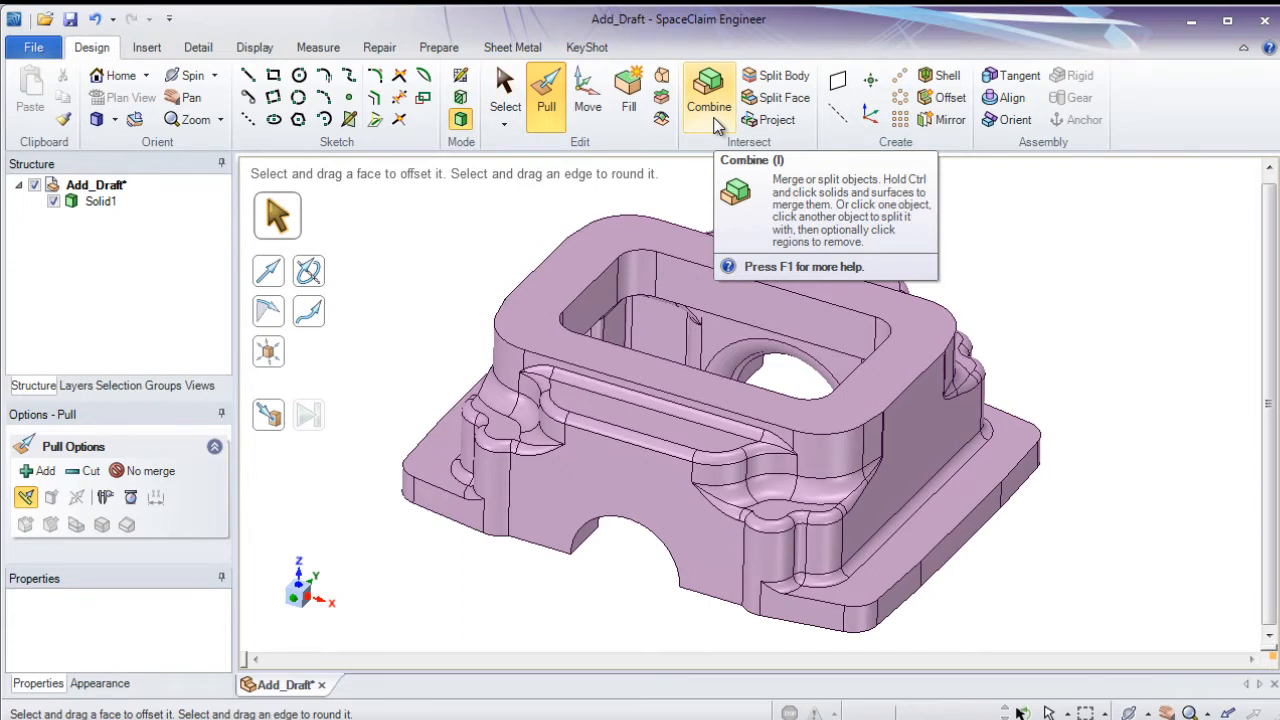
Review the Insert, Detail and Display tool sets in turn
click(148, 48)
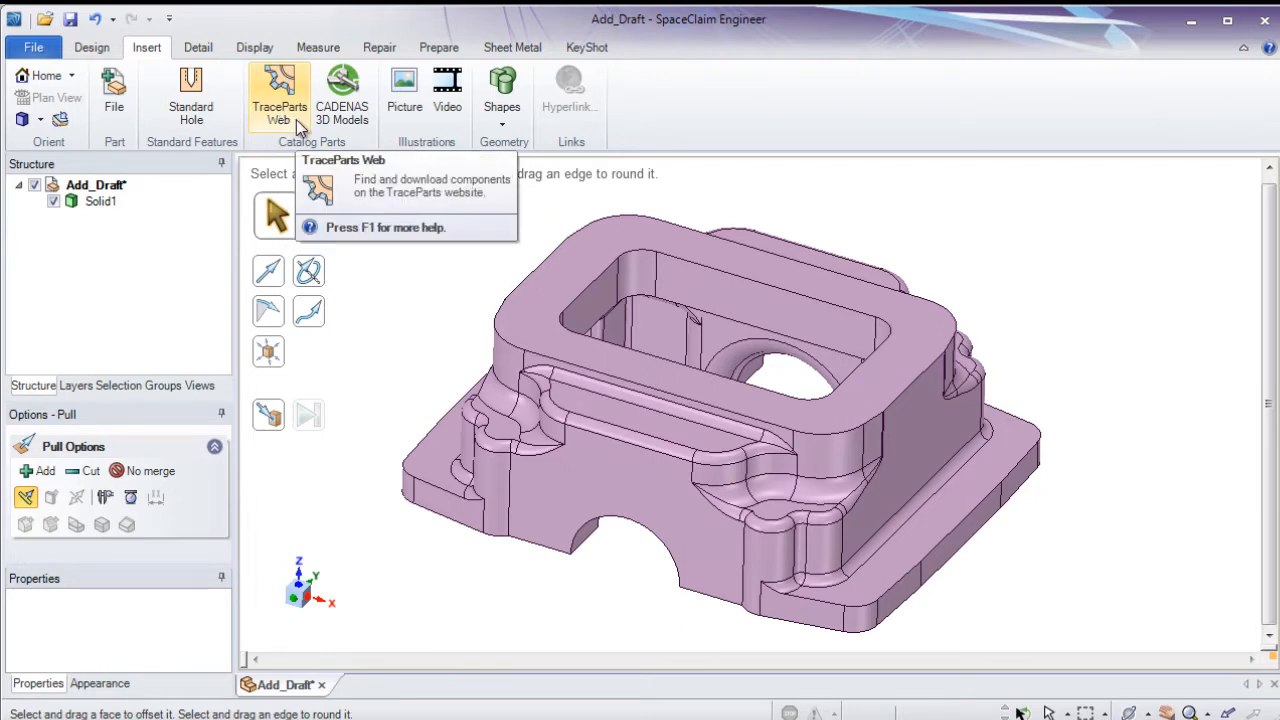
click(199, 48)
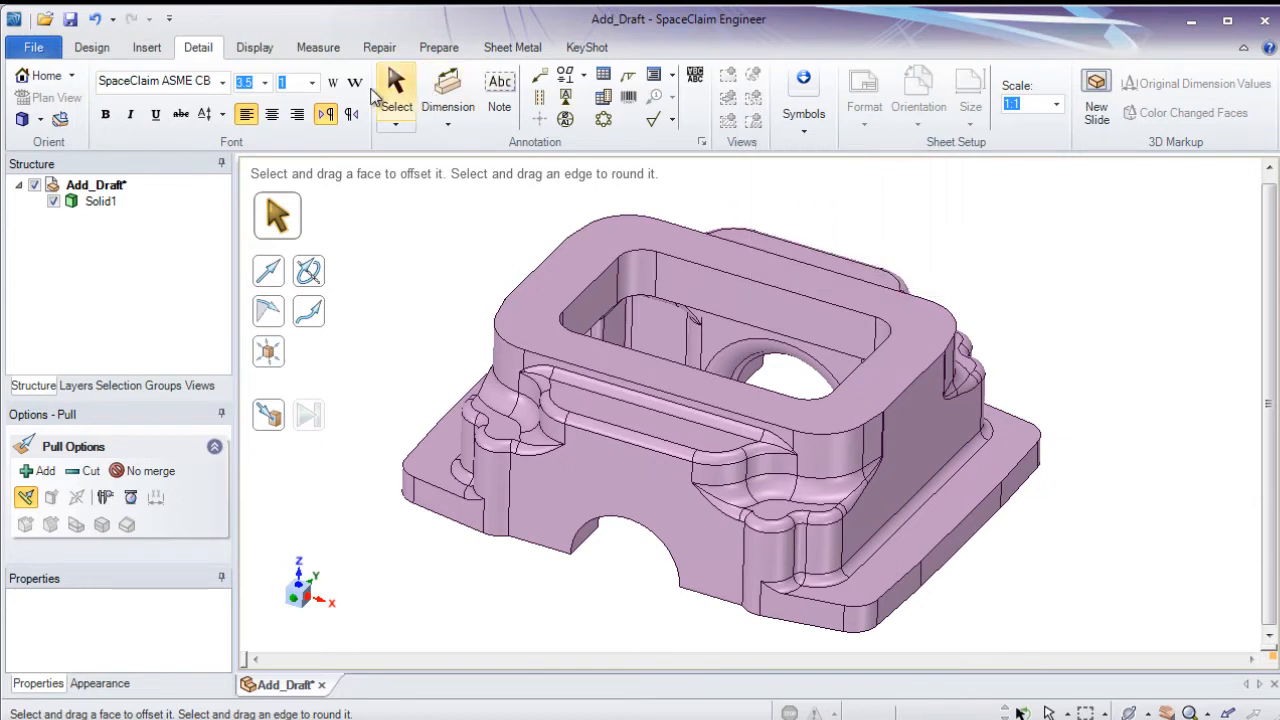
click(260, 52)
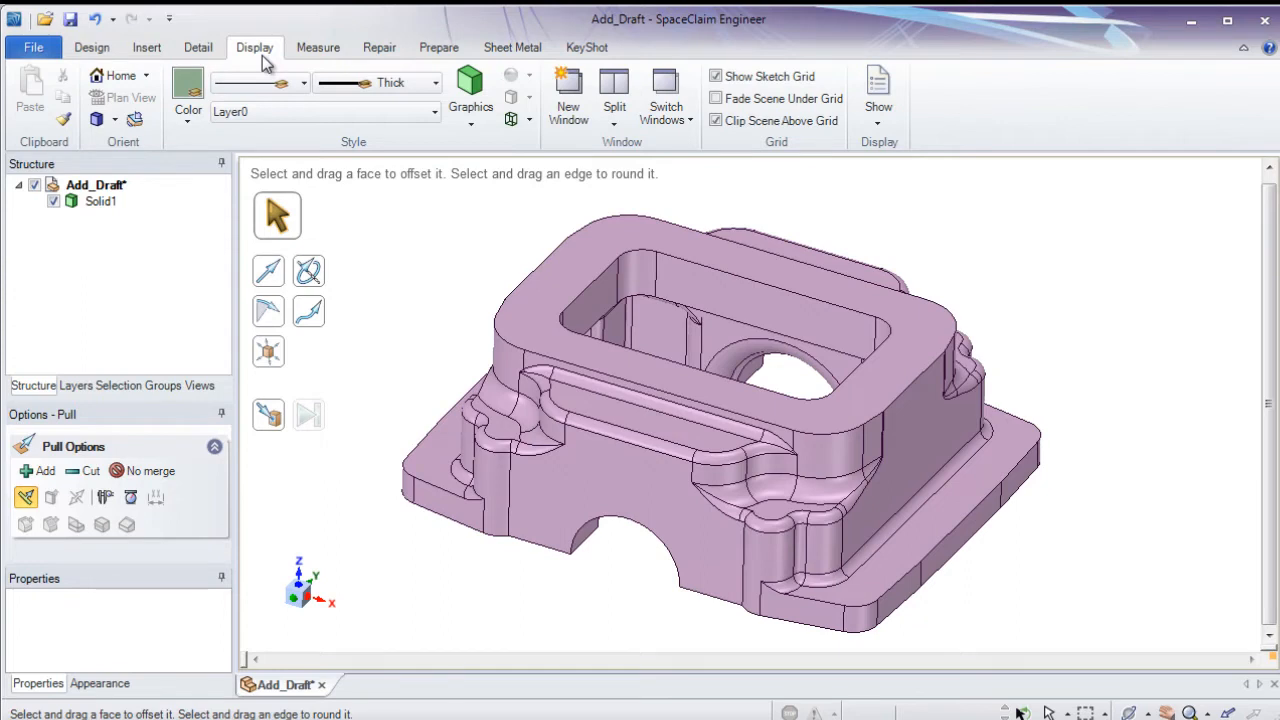
Look through the color palette without choosing a color, and try the Hidden Line graphics style before returning to Shaded
click(199, 120)
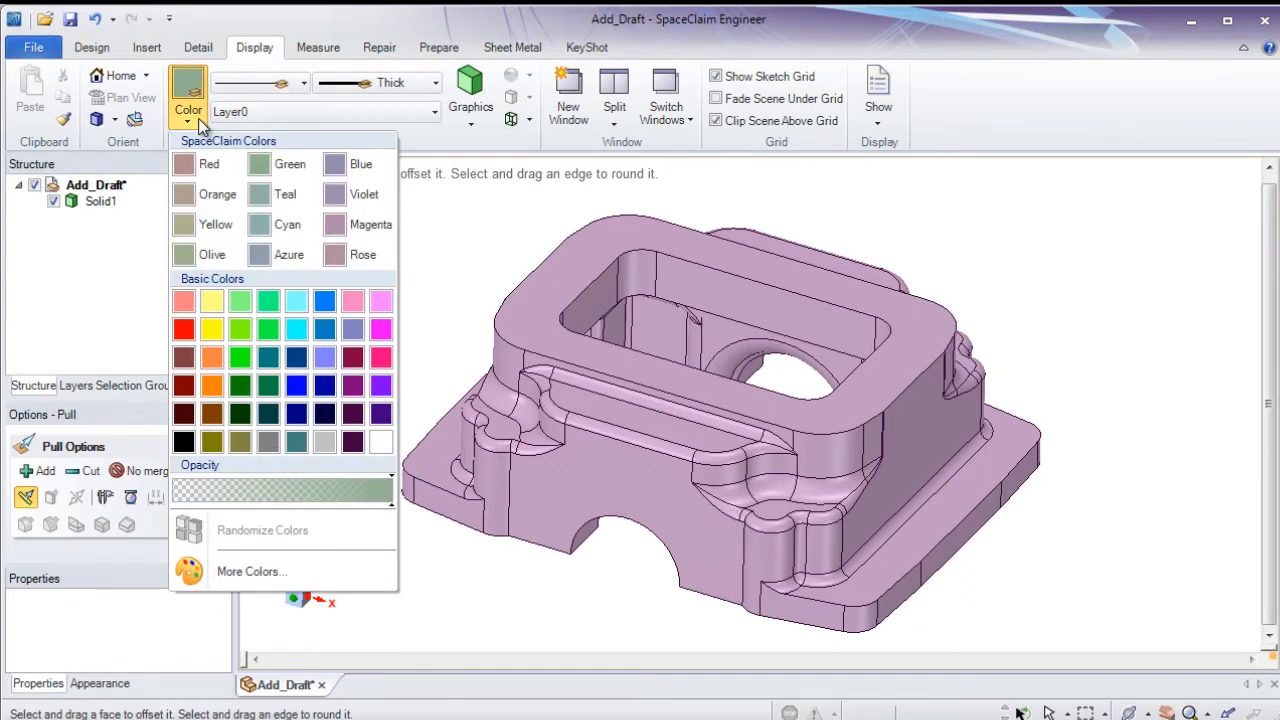
click(199, 120)
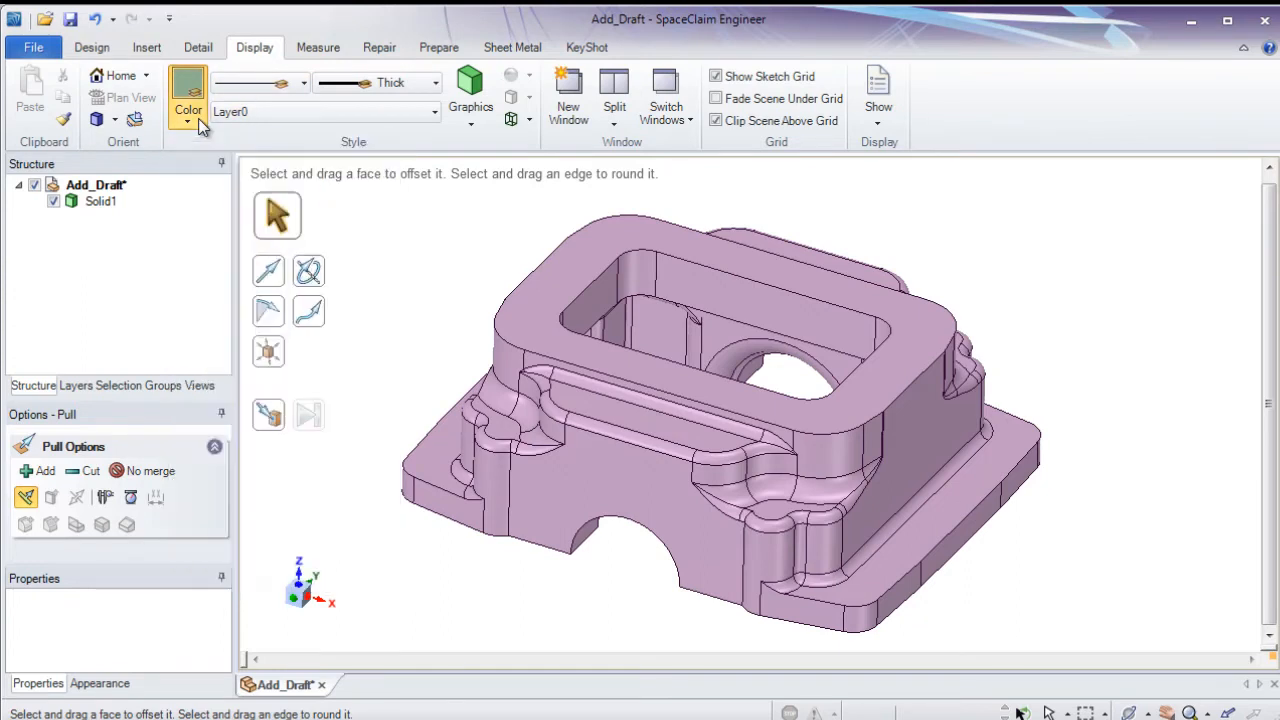
click(471, 126)
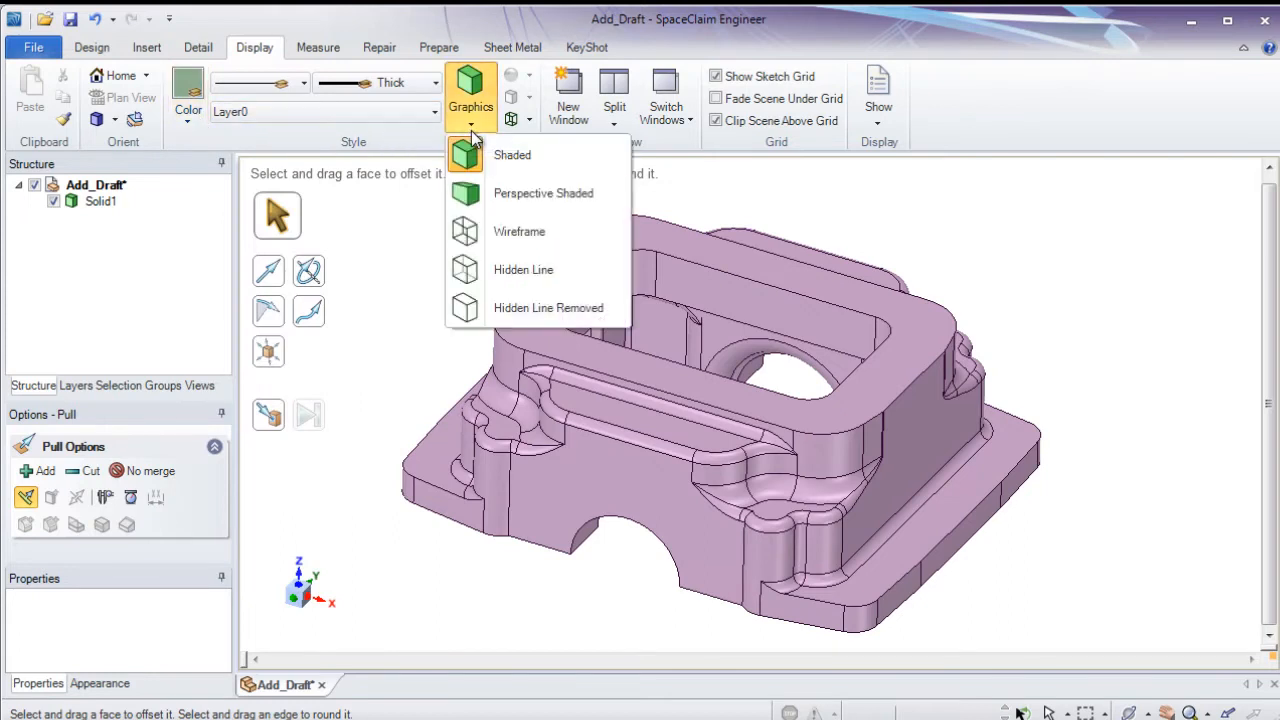
click(506, 272)
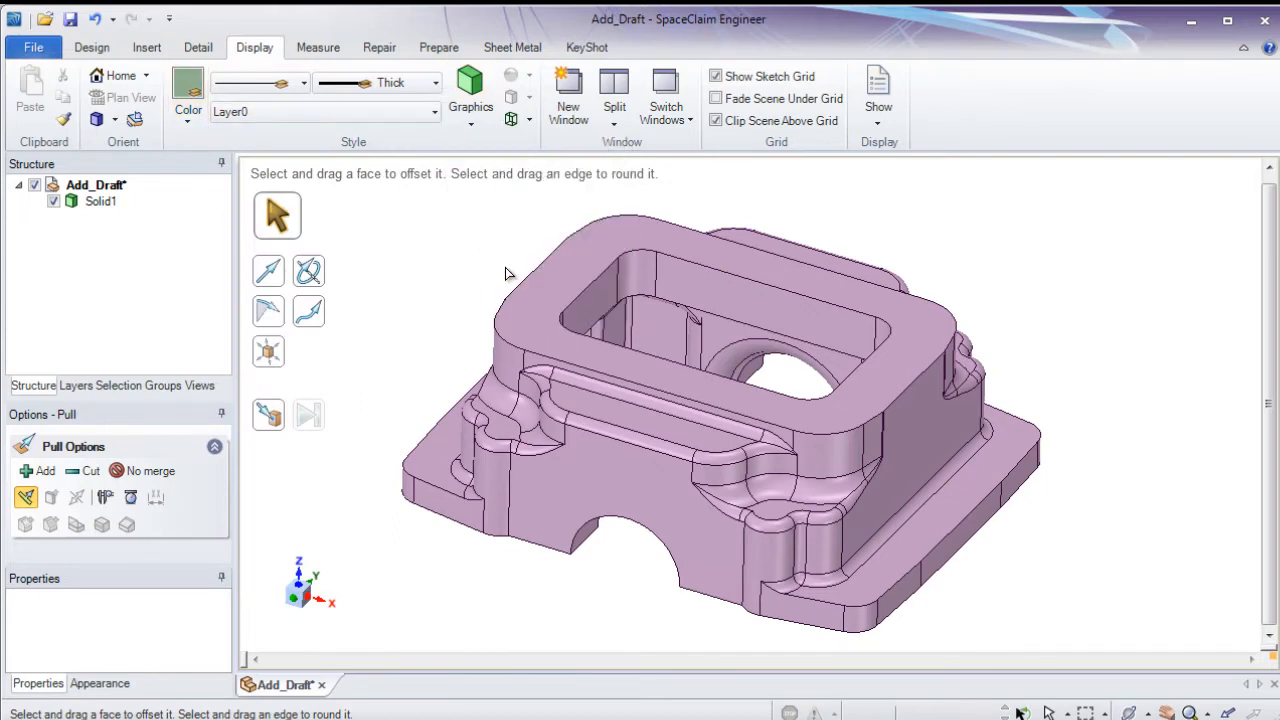
click(472, 130)
click(482, 151)
Show the world origin on the model and hide it again
click(877, 125)
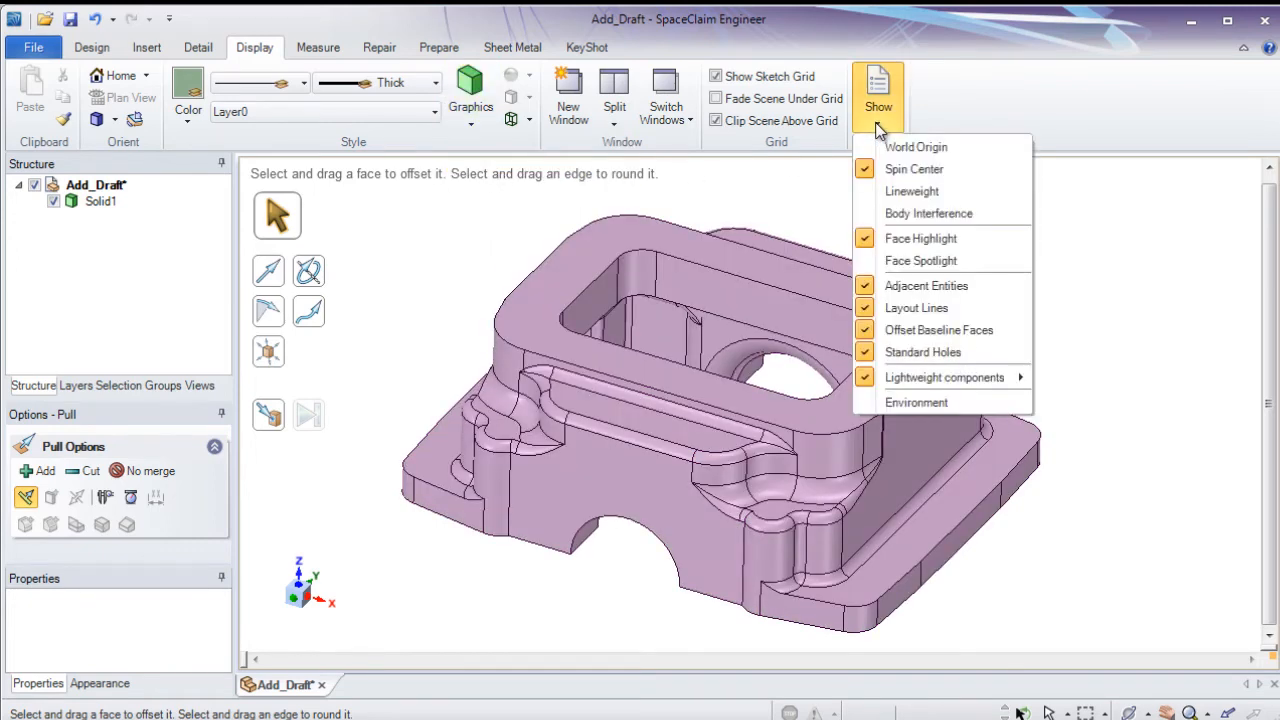
click(895, 147)
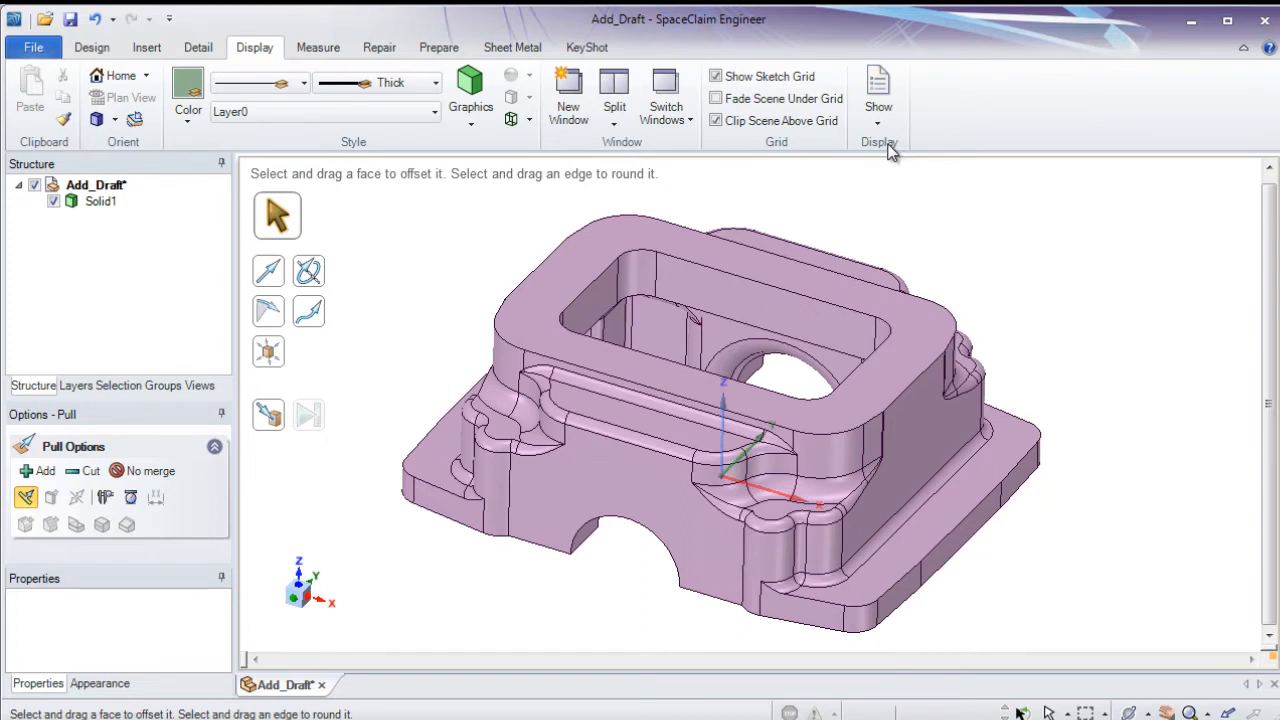
click(886, 124)
click(893, 148)
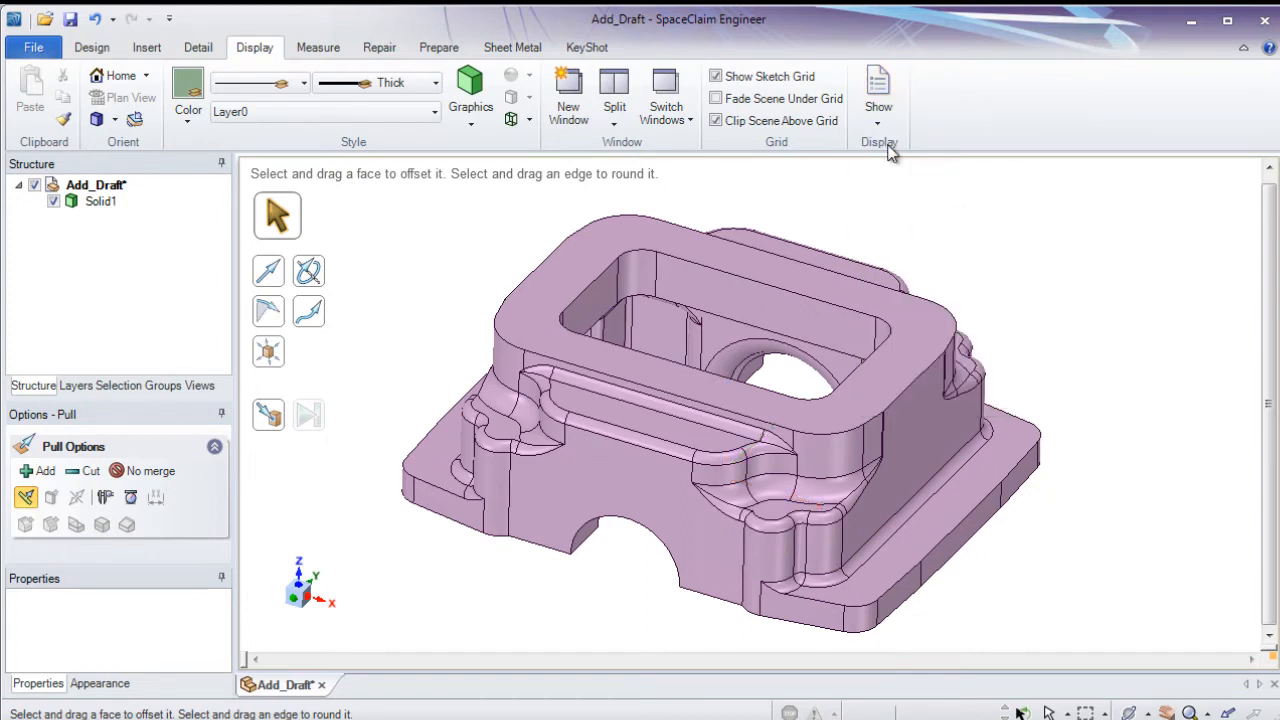
Review the Measure, Repair, Prepare, Sheet Metal and KeyShot tool sets in turn, and return to the Design tools
click(318, 47)
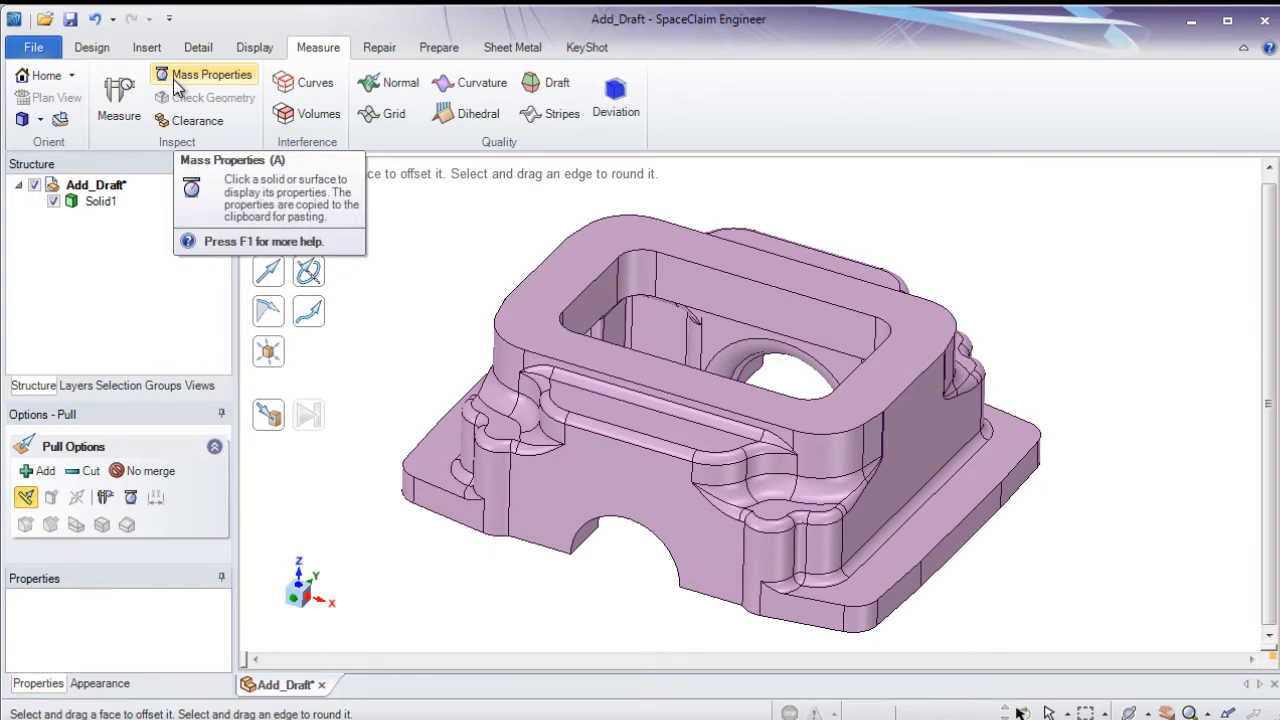
click(380, 55)
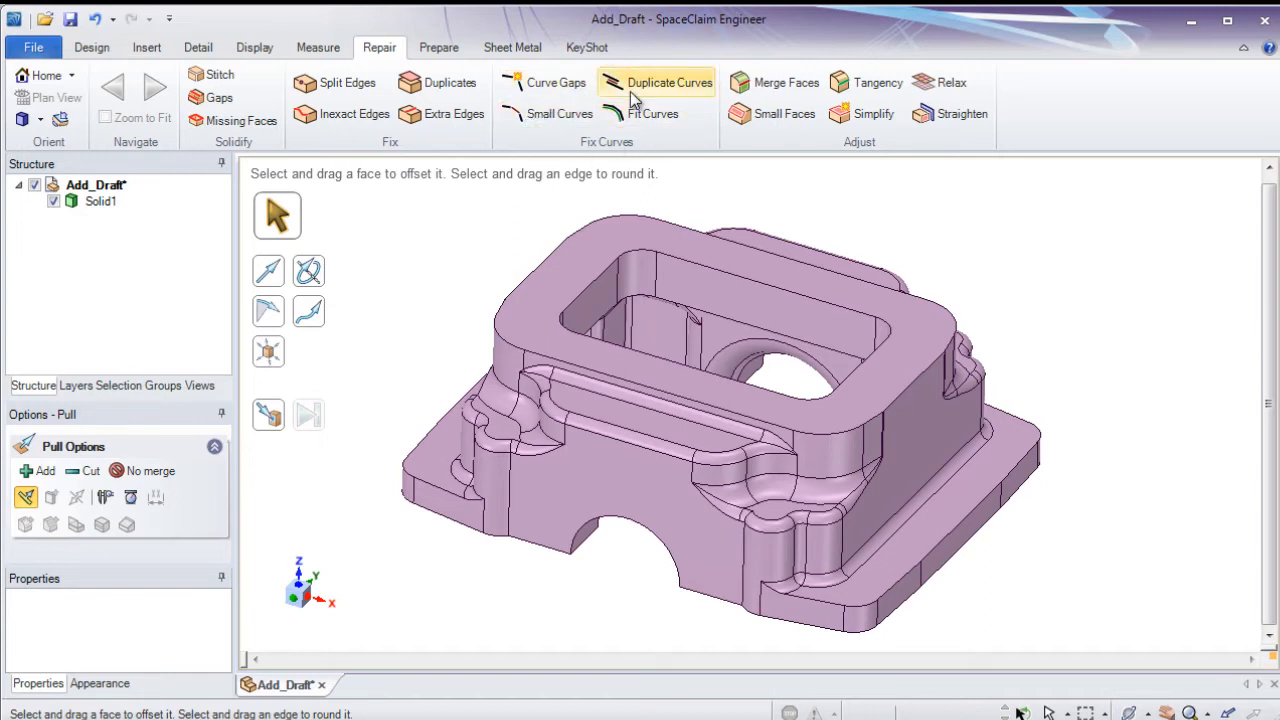
click(442, 50)
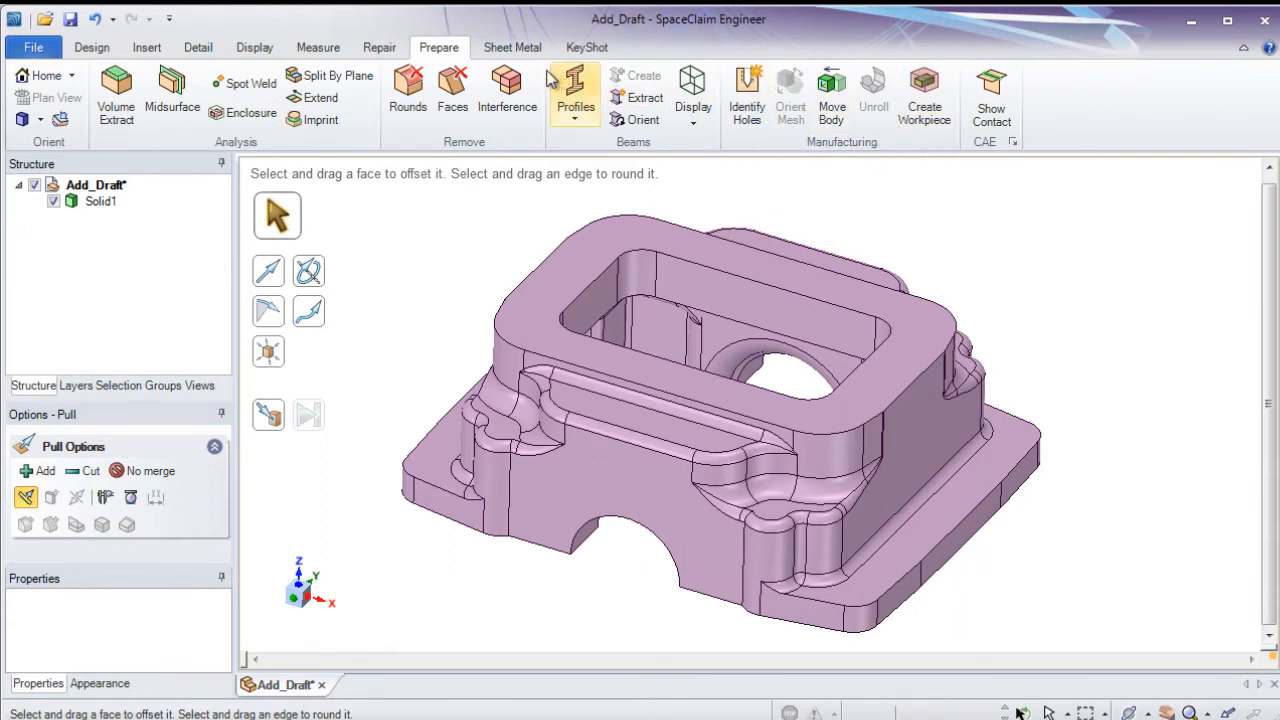
click(510, 50)
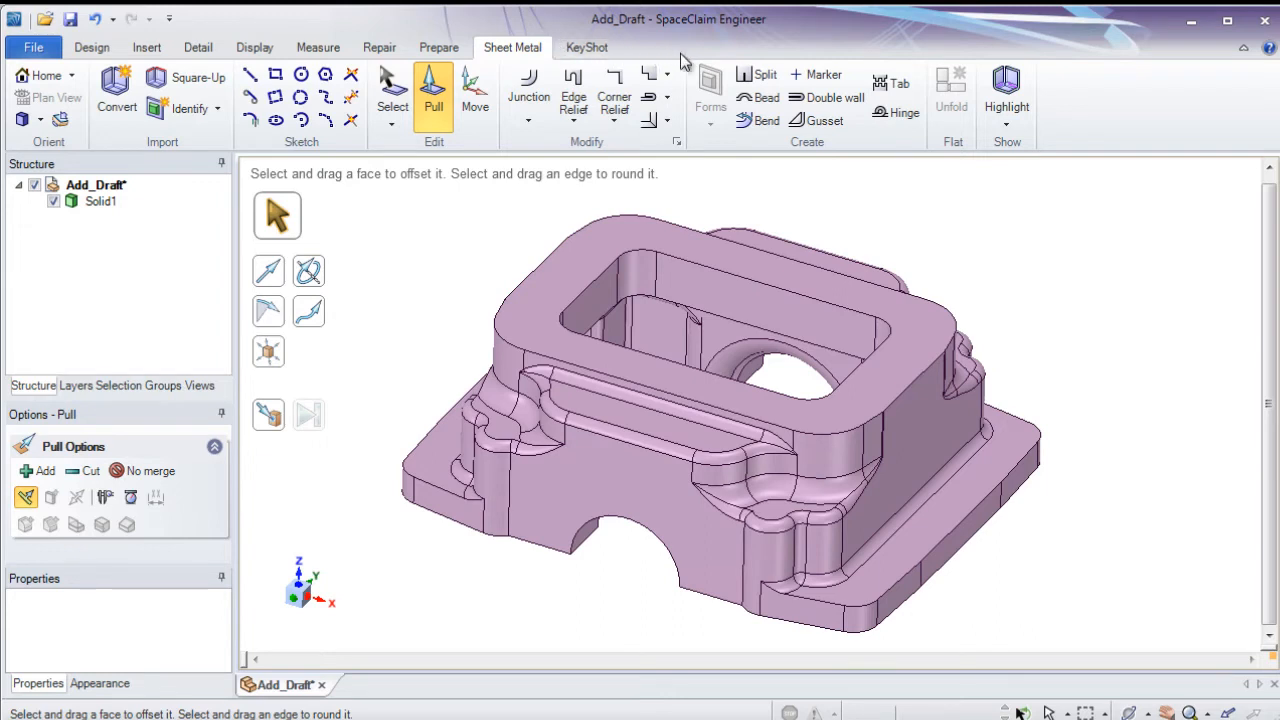
click(590, 50)
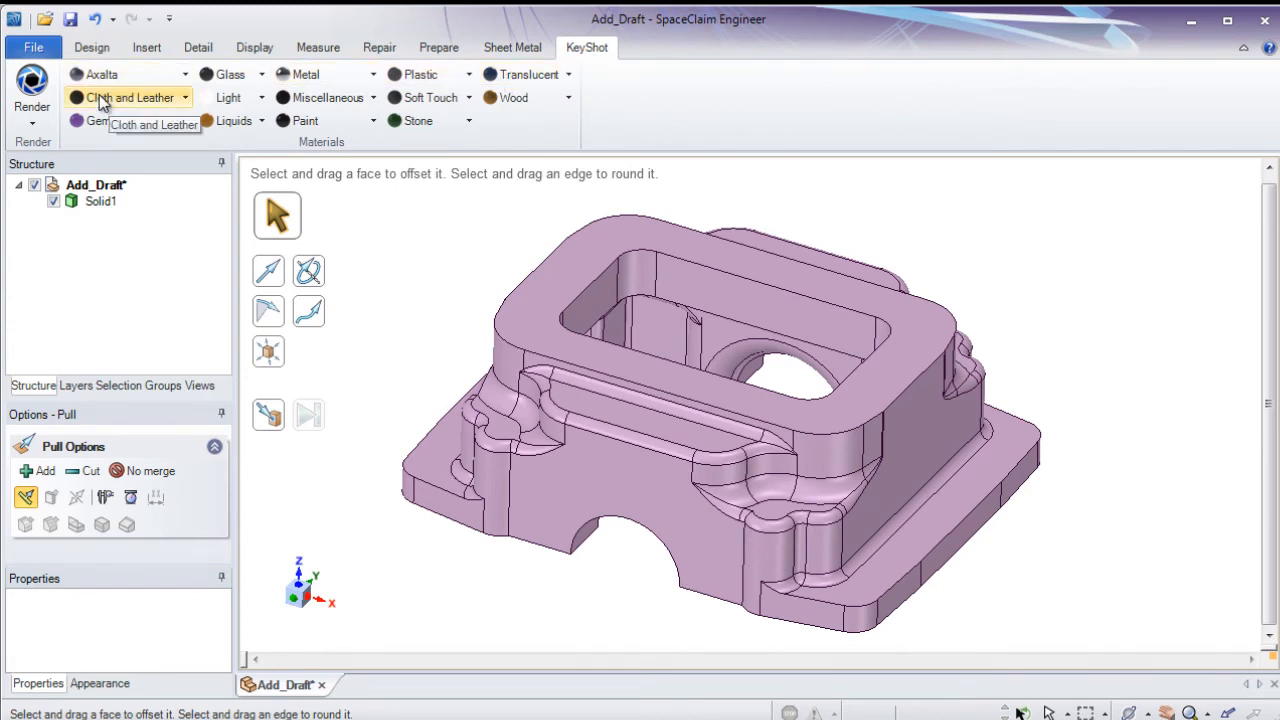
click(94, 48)
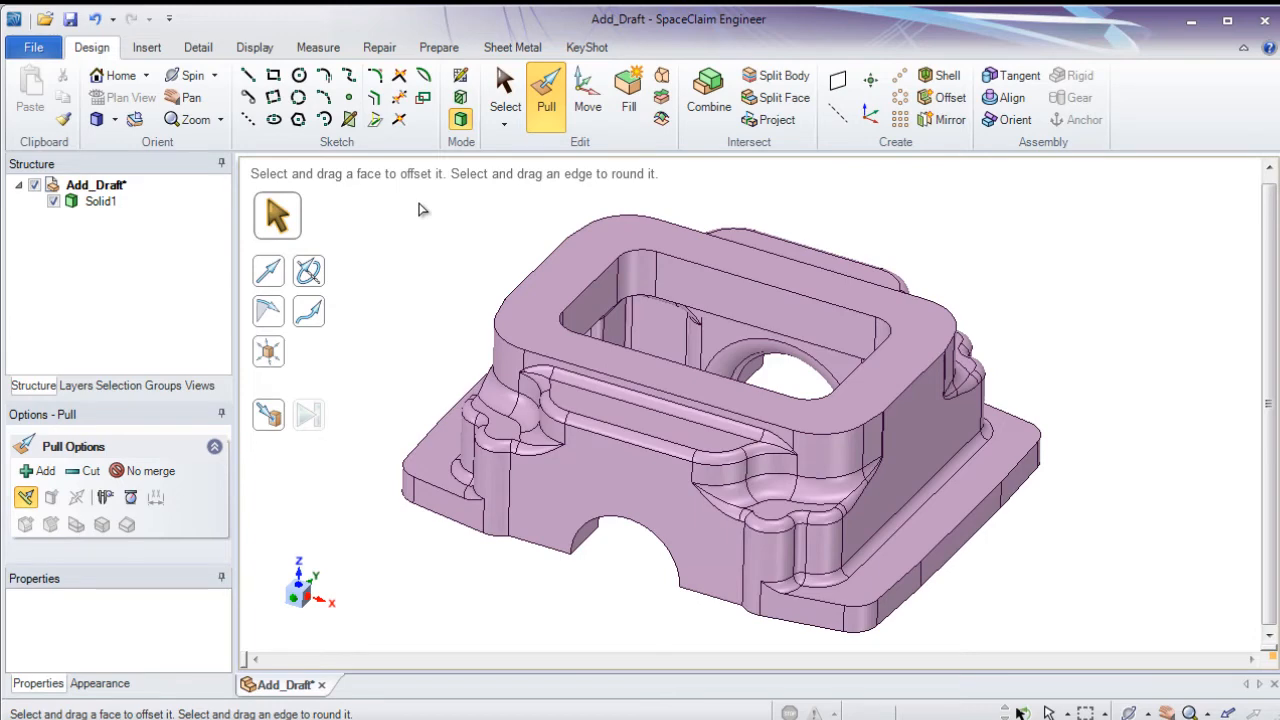
Review the file commands for creating, saving, sharing and printing documents
click(36, 49)
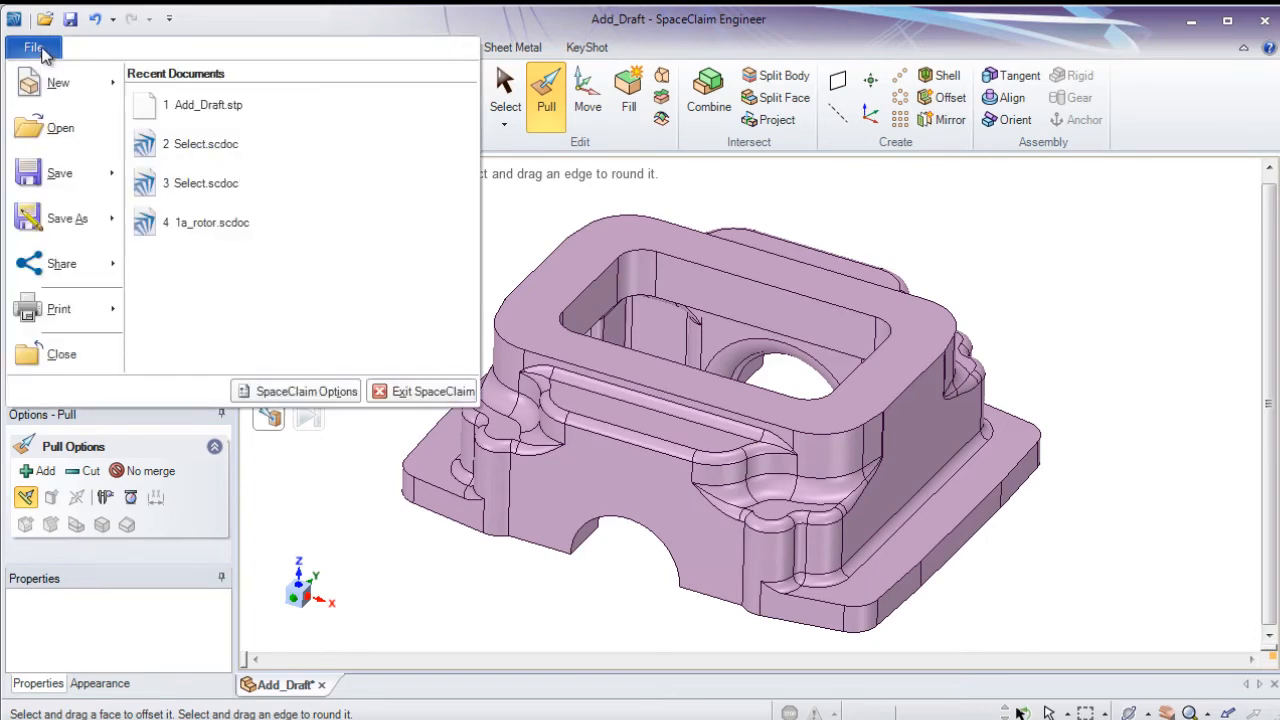
mouse_move(57, 84)
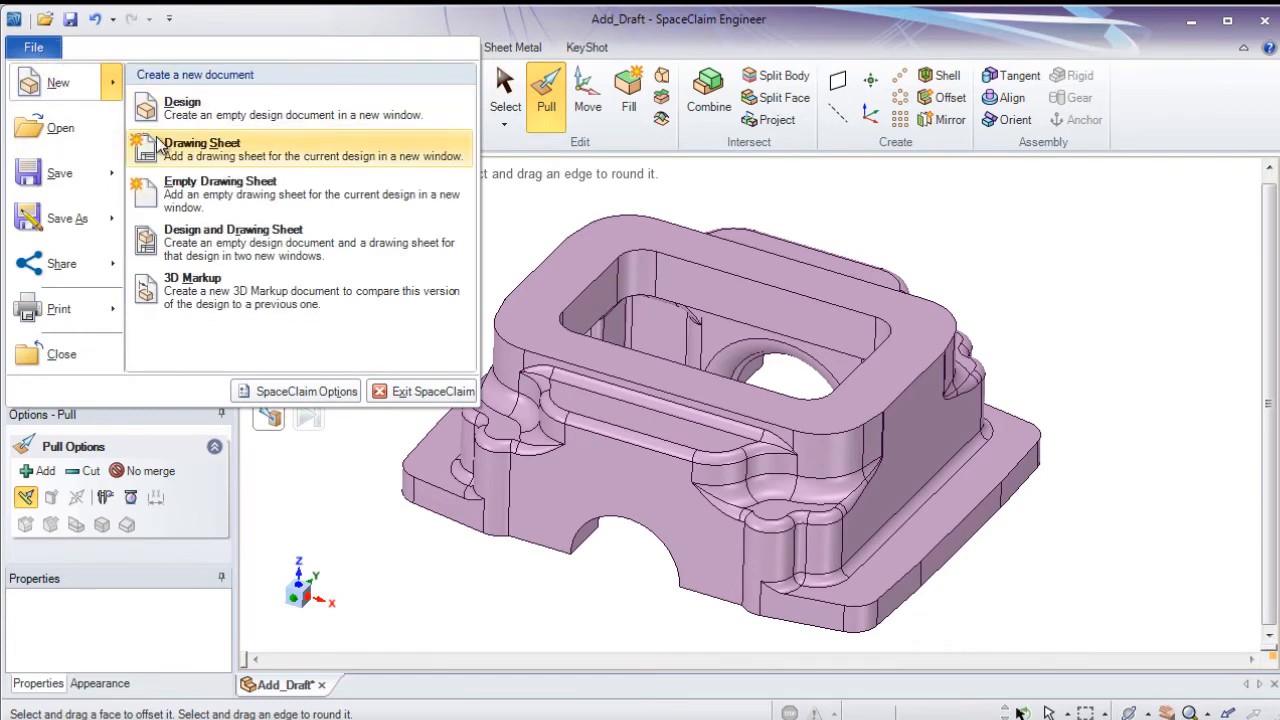
mouse_move(88, 174)
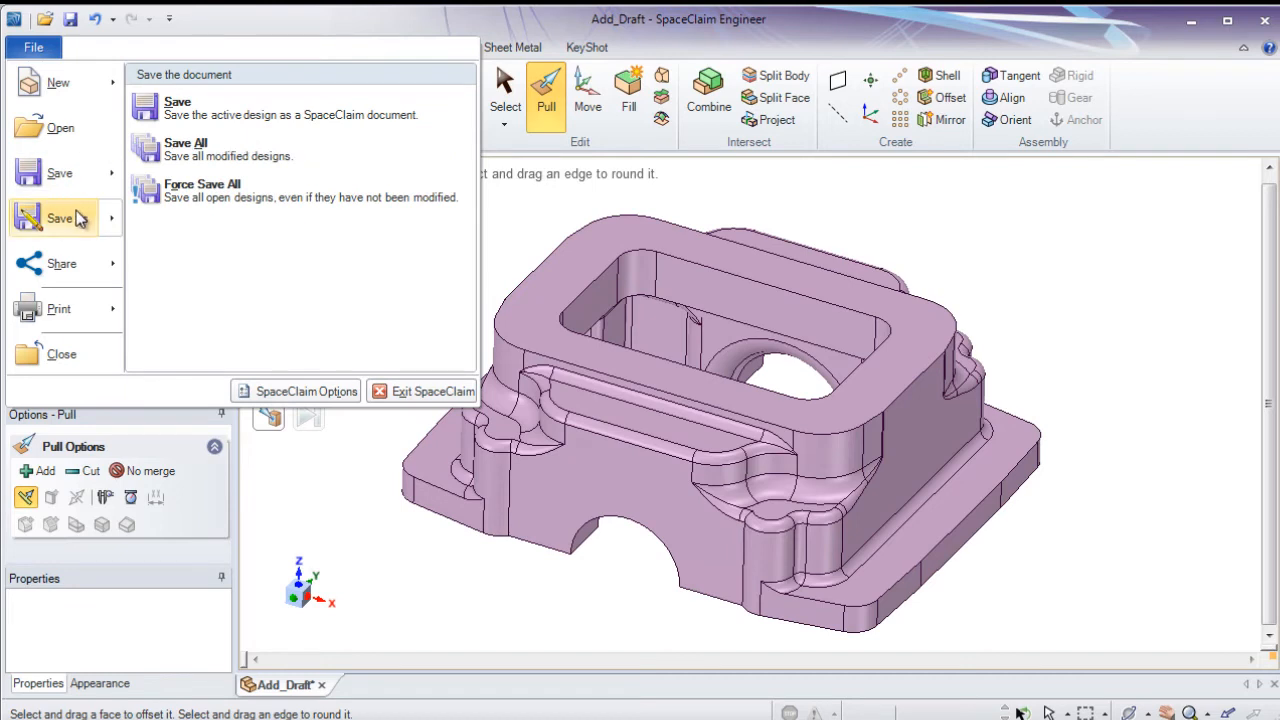
mouse_move(73, 268)
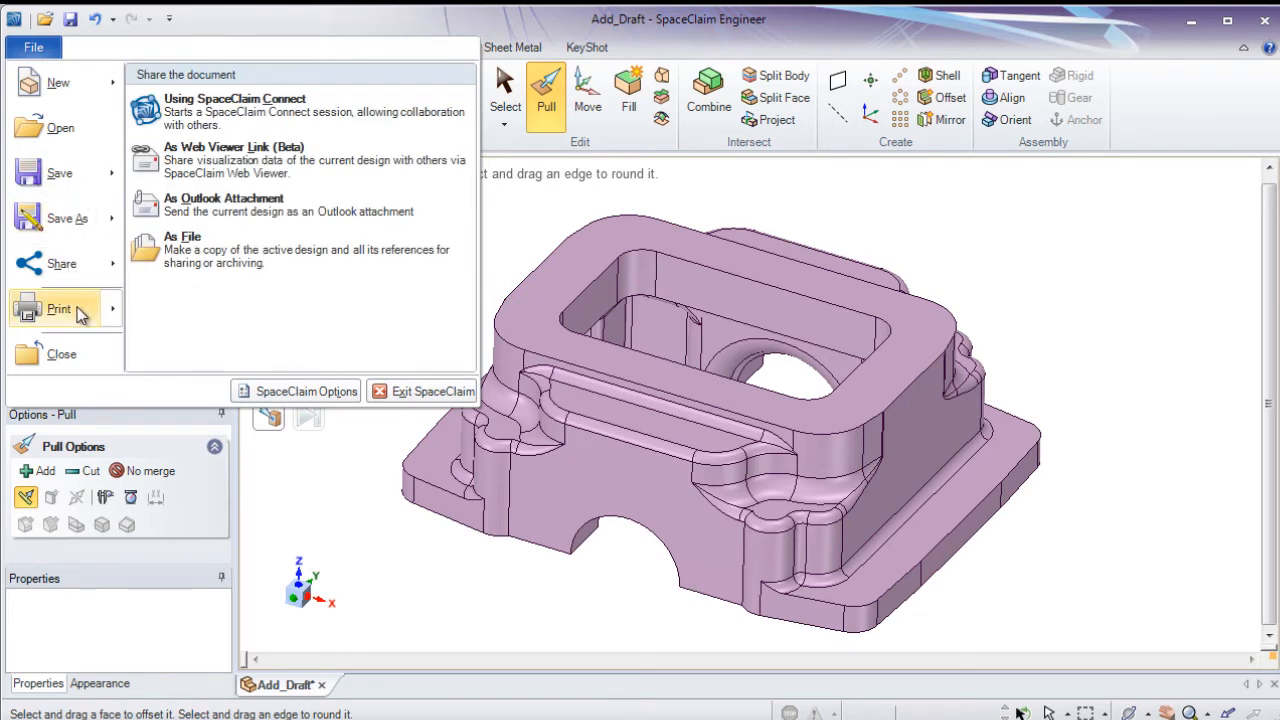
mouse_move(80, 314)
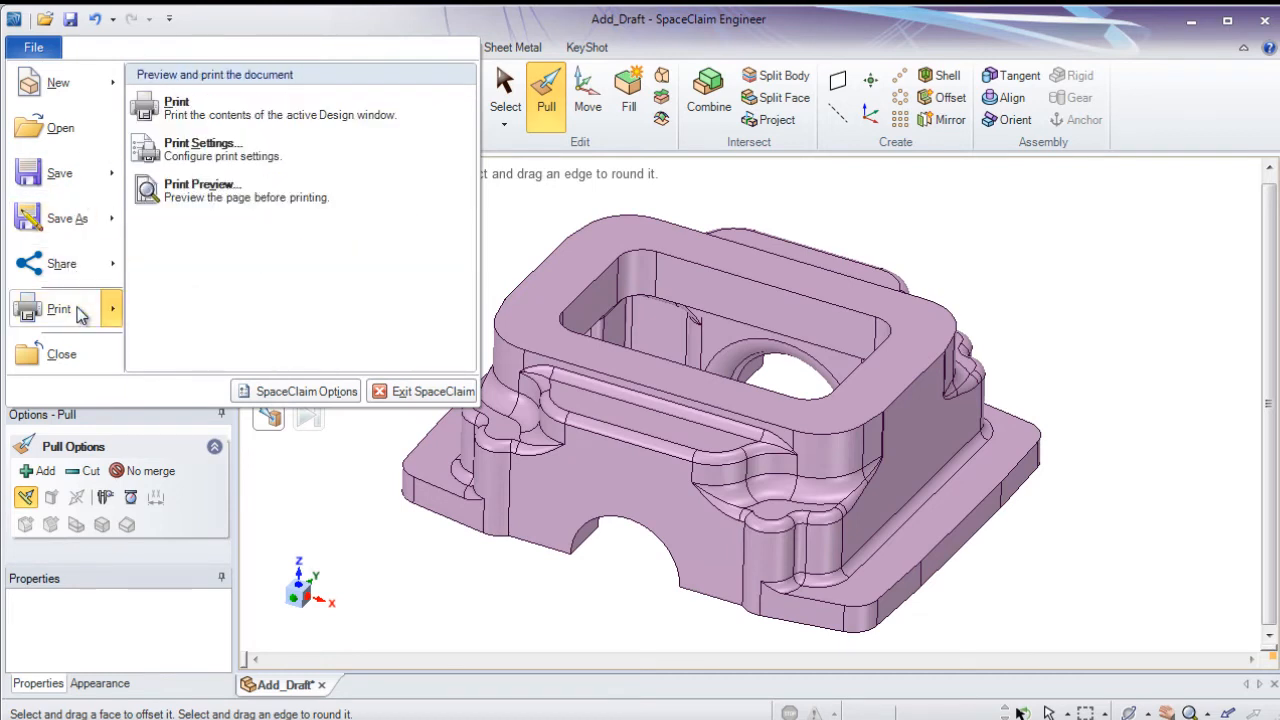
Open the SpaceClaim options, review the available unit types, and display the unit settings for All New Documents
click(305, 392)
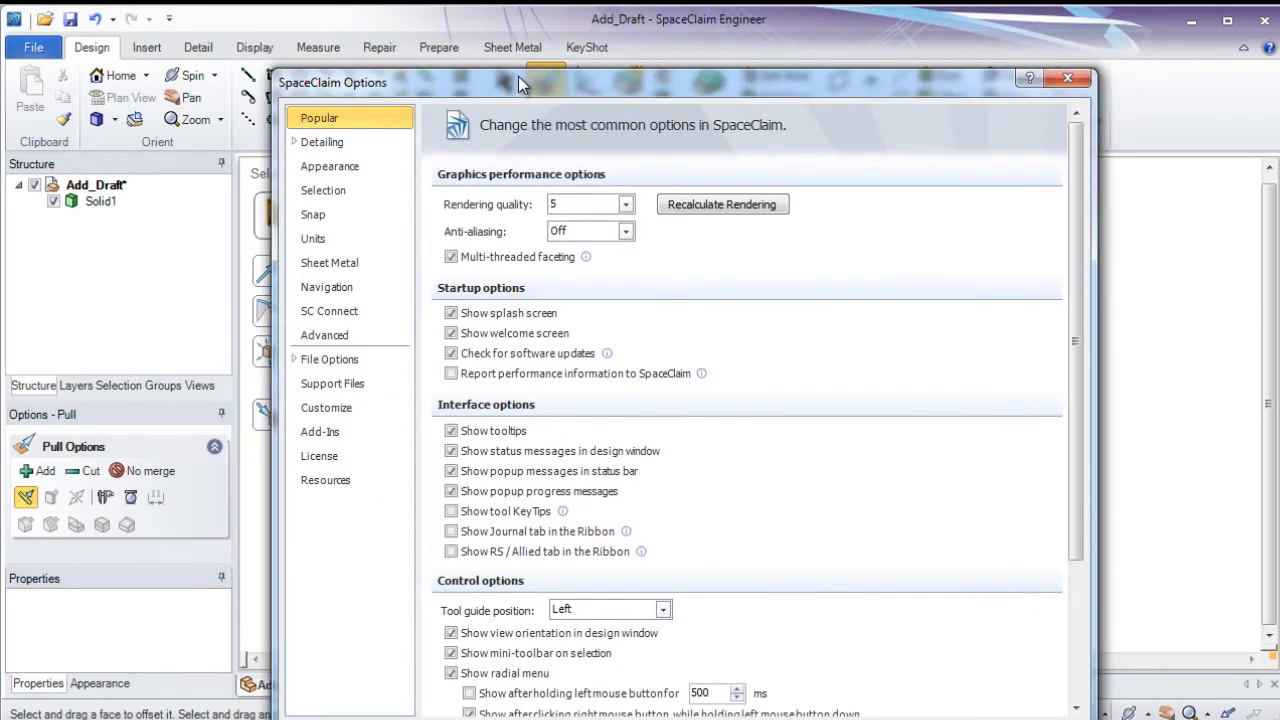
drag(520, 85, 524, 41)
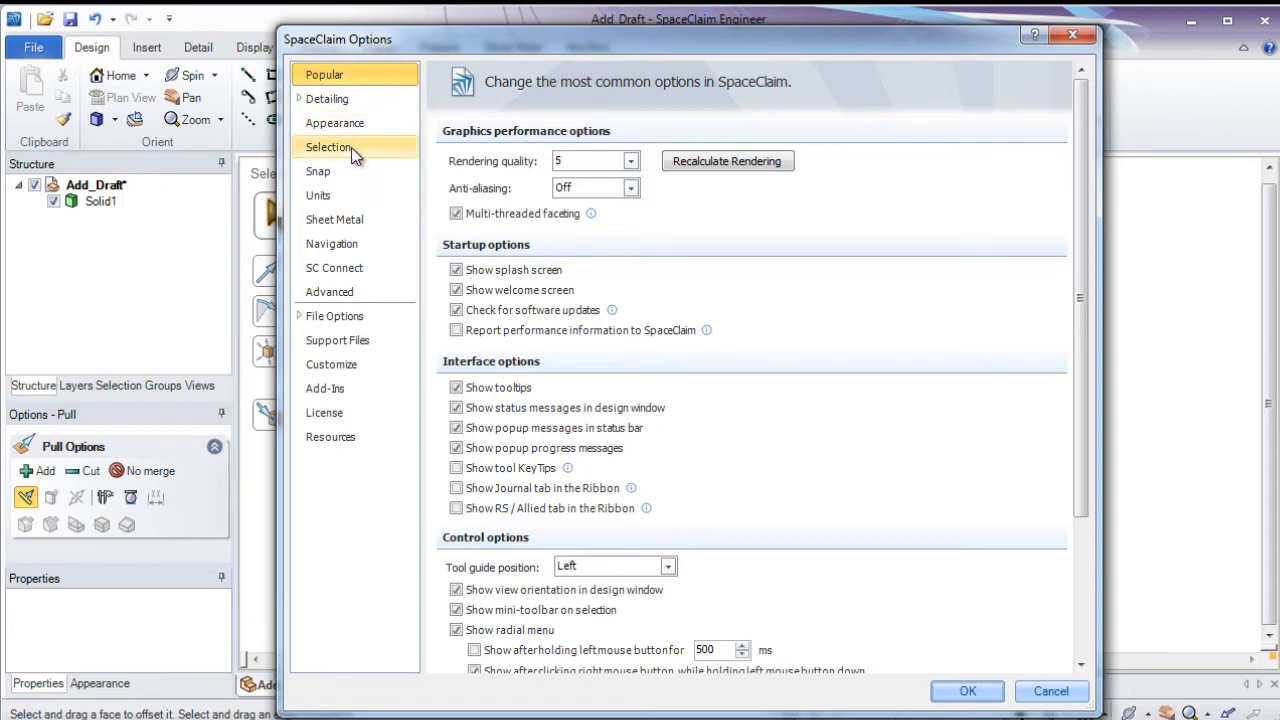
click(340, 196)
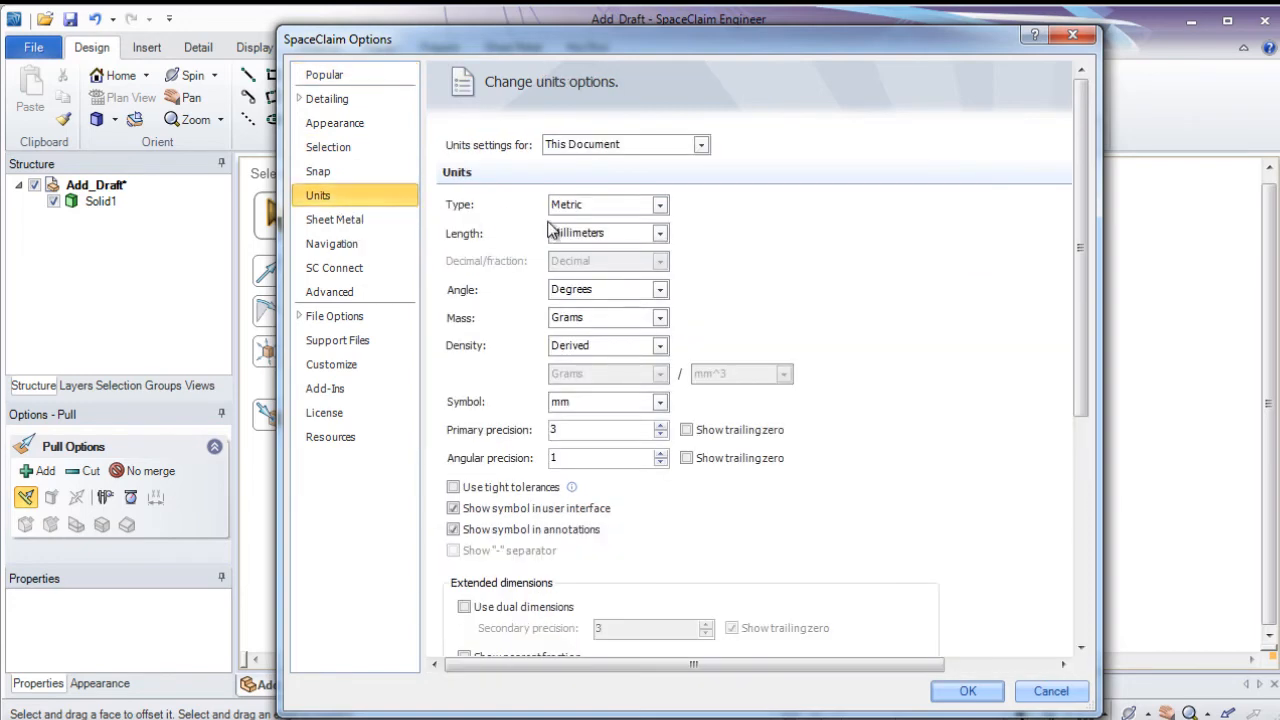
click(660, 206)
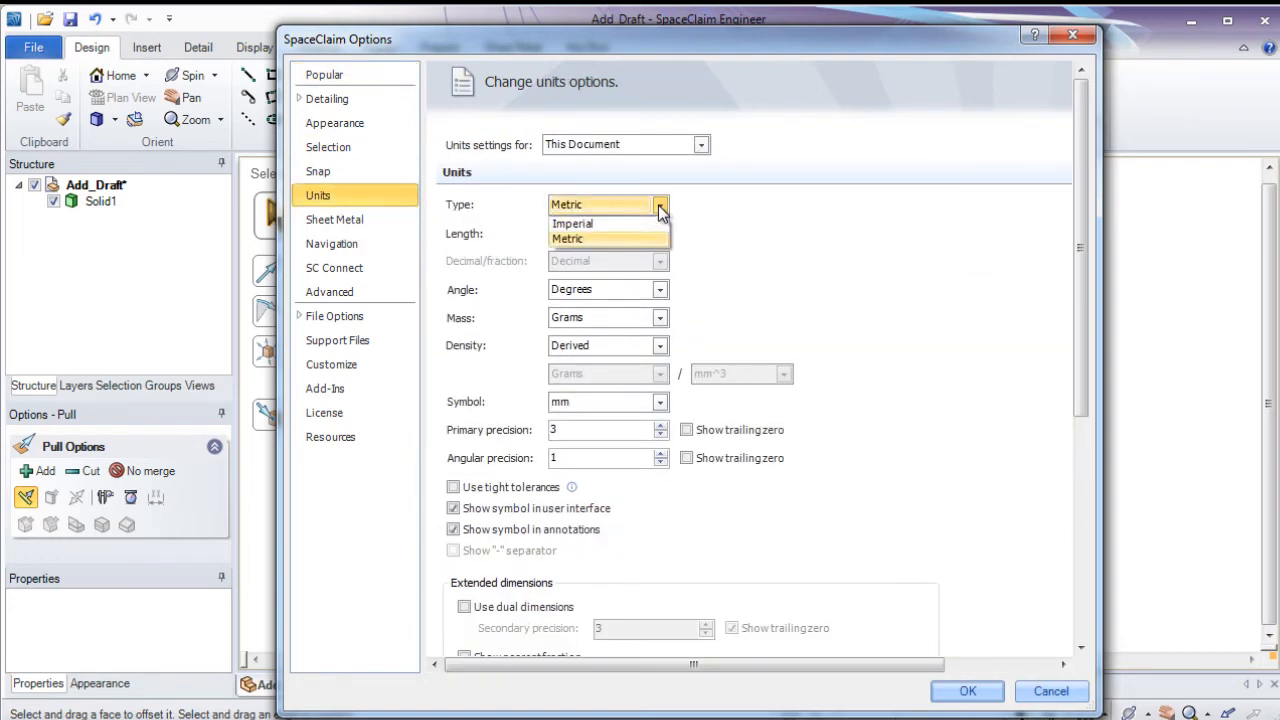
click(660, 206)
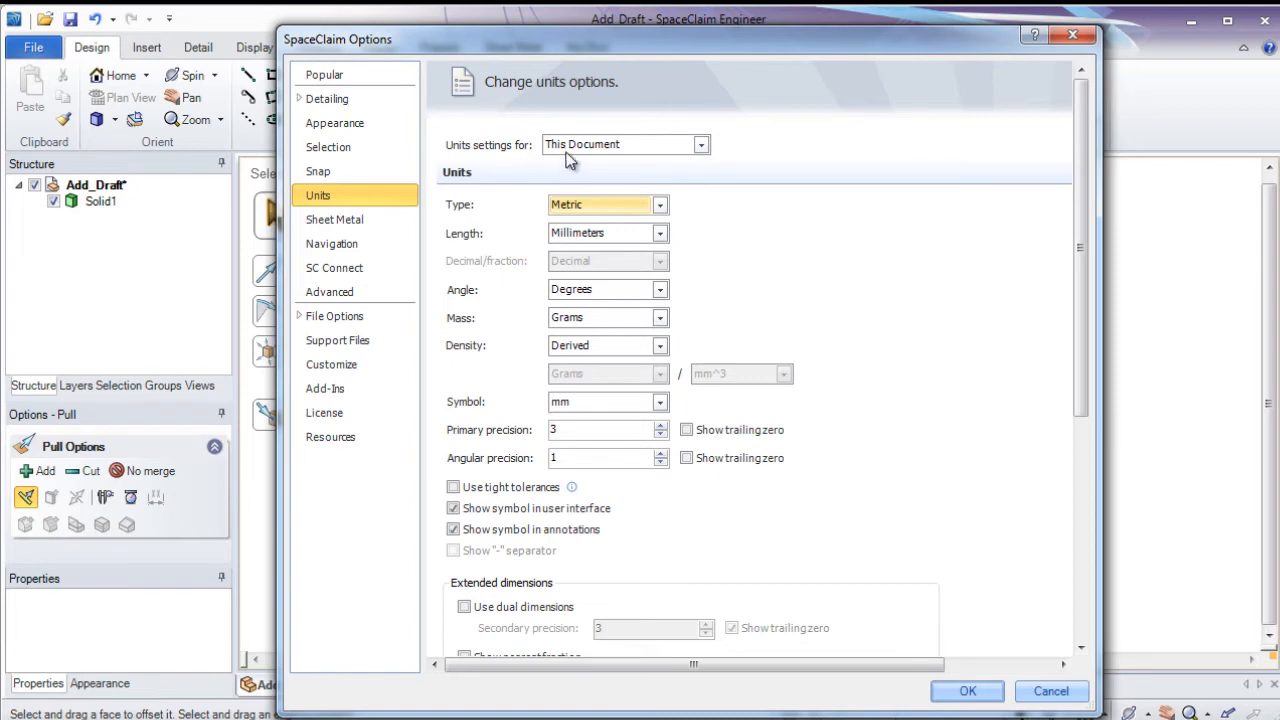
click(700, 146)
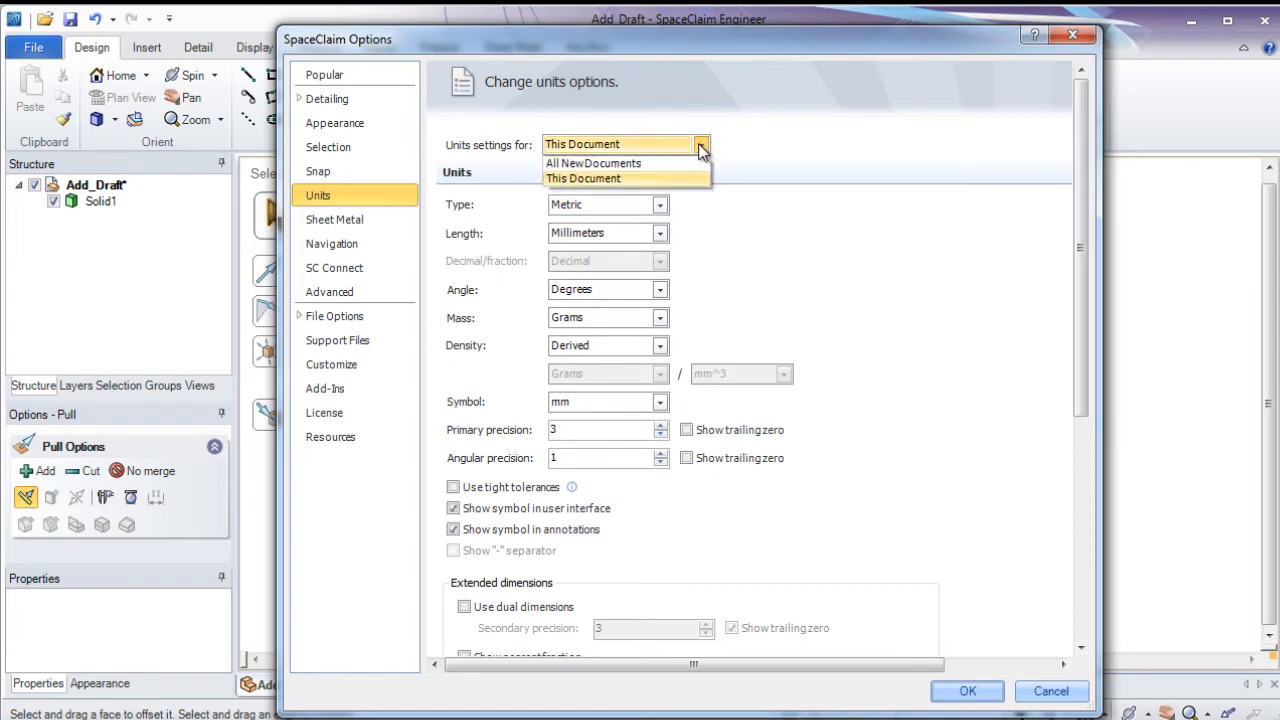
click(587, 164)
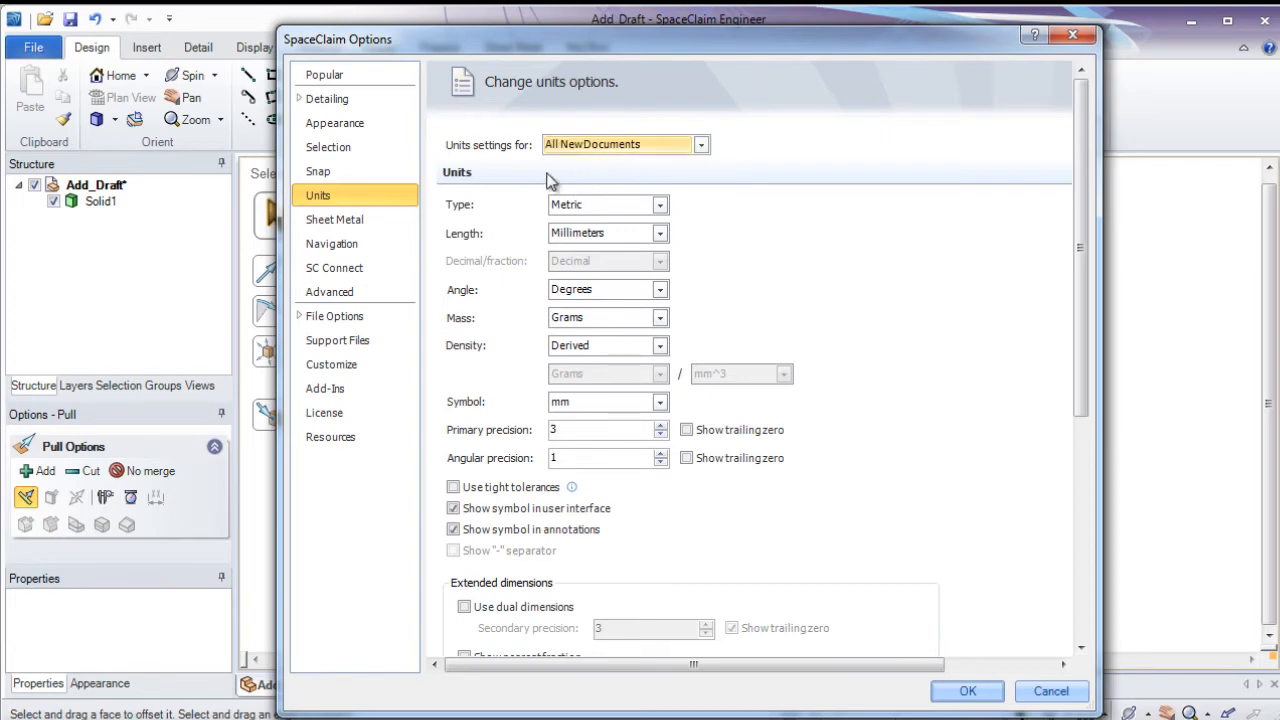
Review the mouse and key combinations available for Spin, Pan and Zoom in the Navigation options without changing them
click(366, 248)
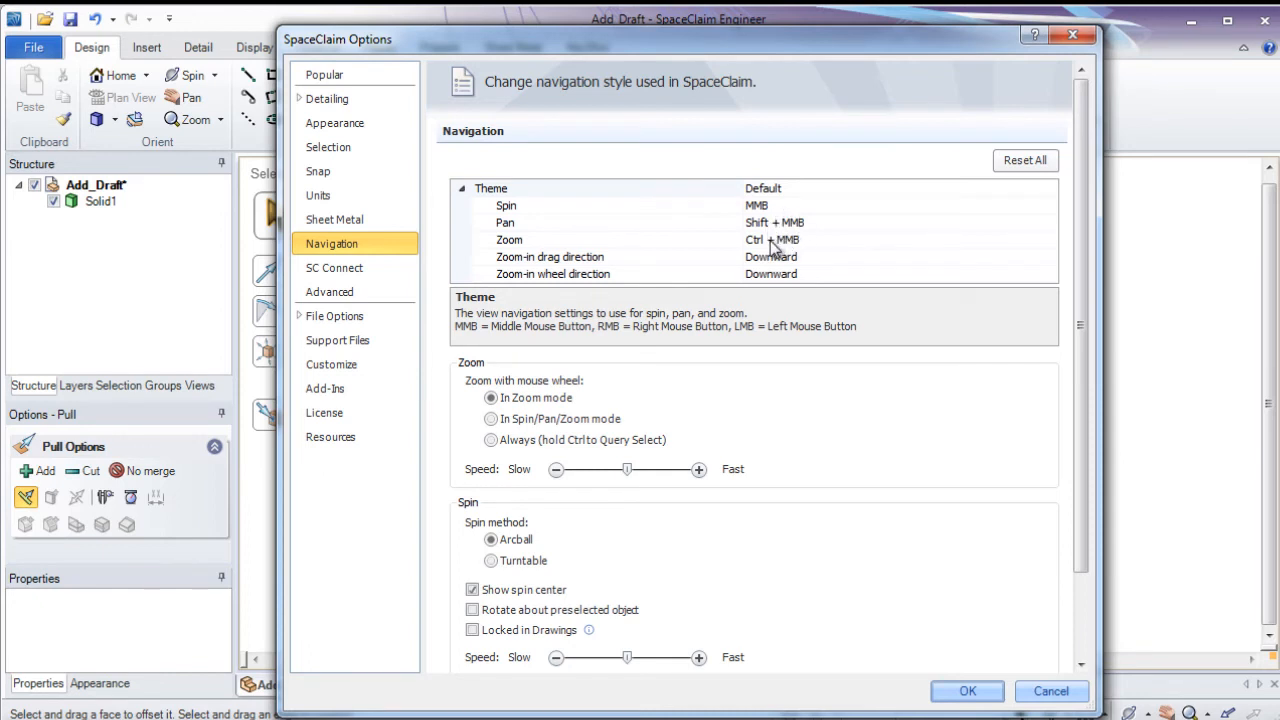
click(1048, 207)
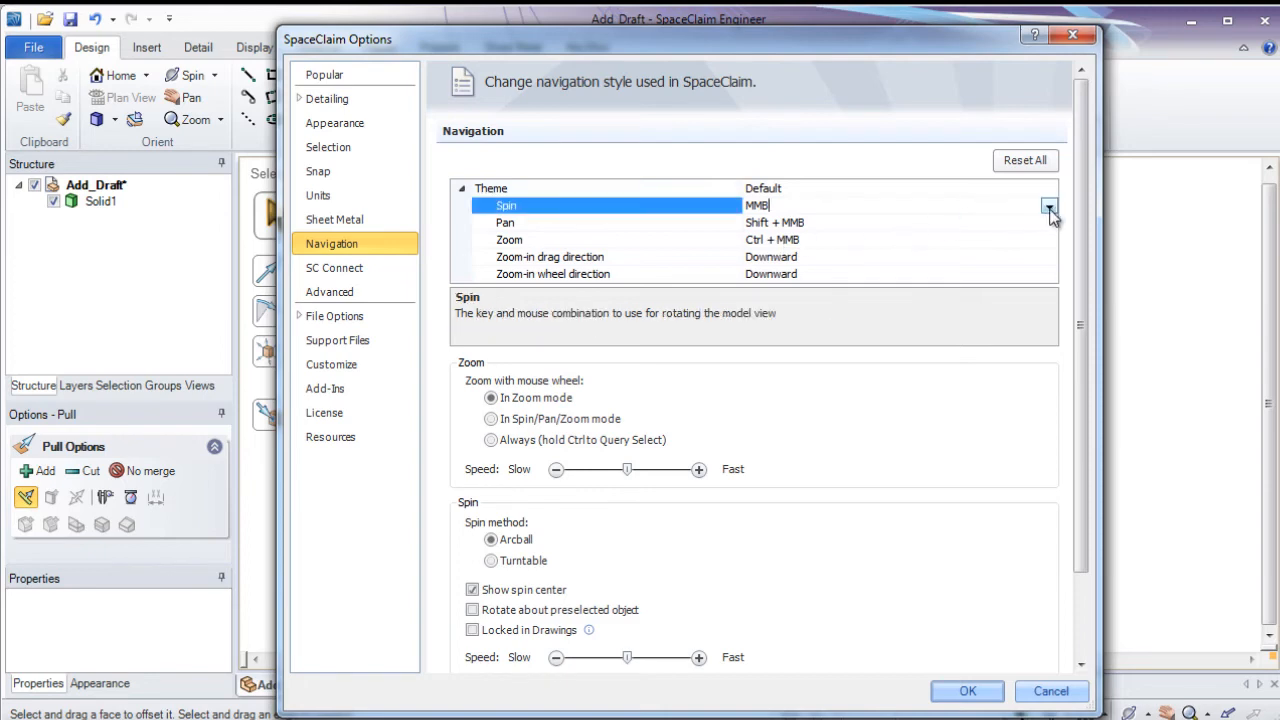
click(1049, 206)
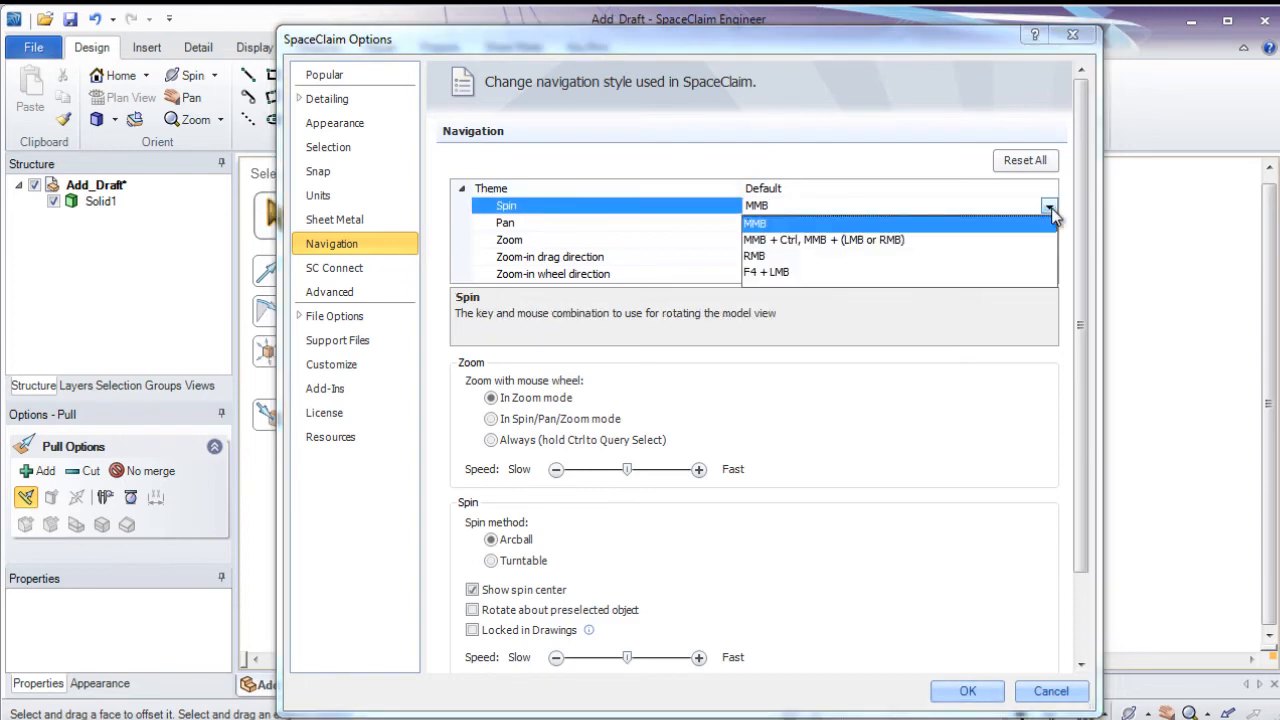
click(1050, 209)
click(1050, 223)
click(1049, 223)
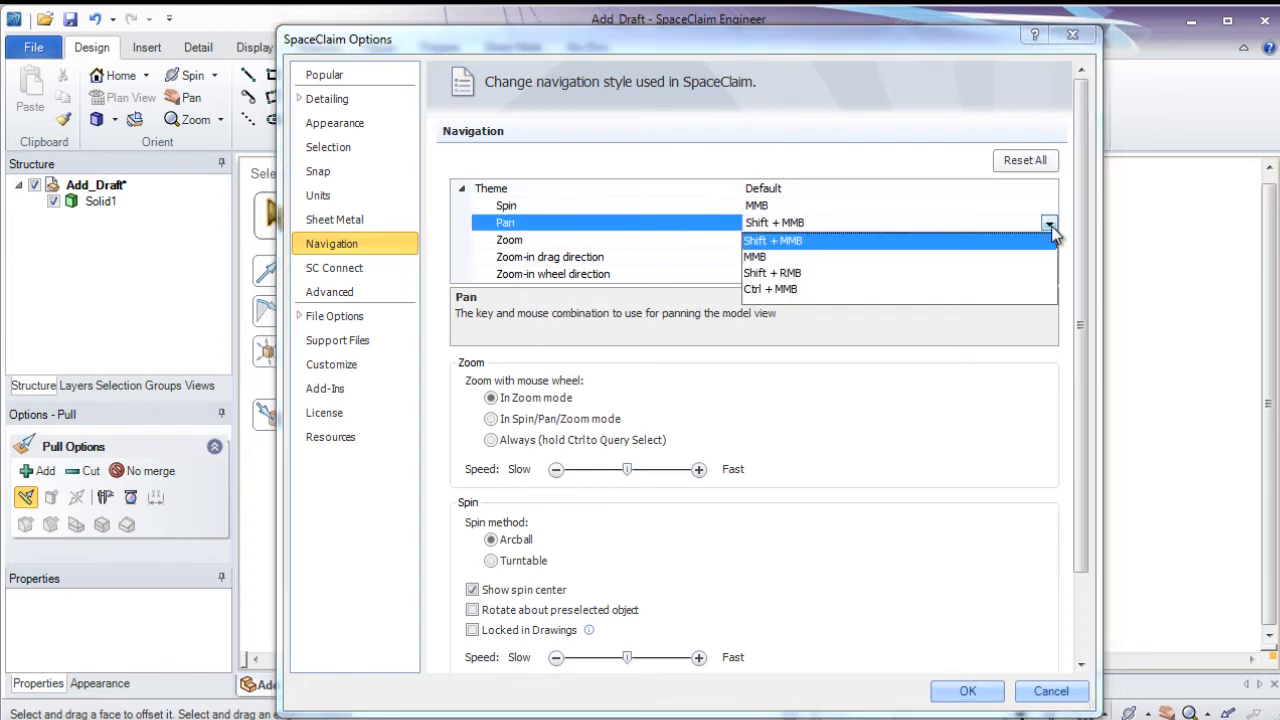
click(1051, 226)
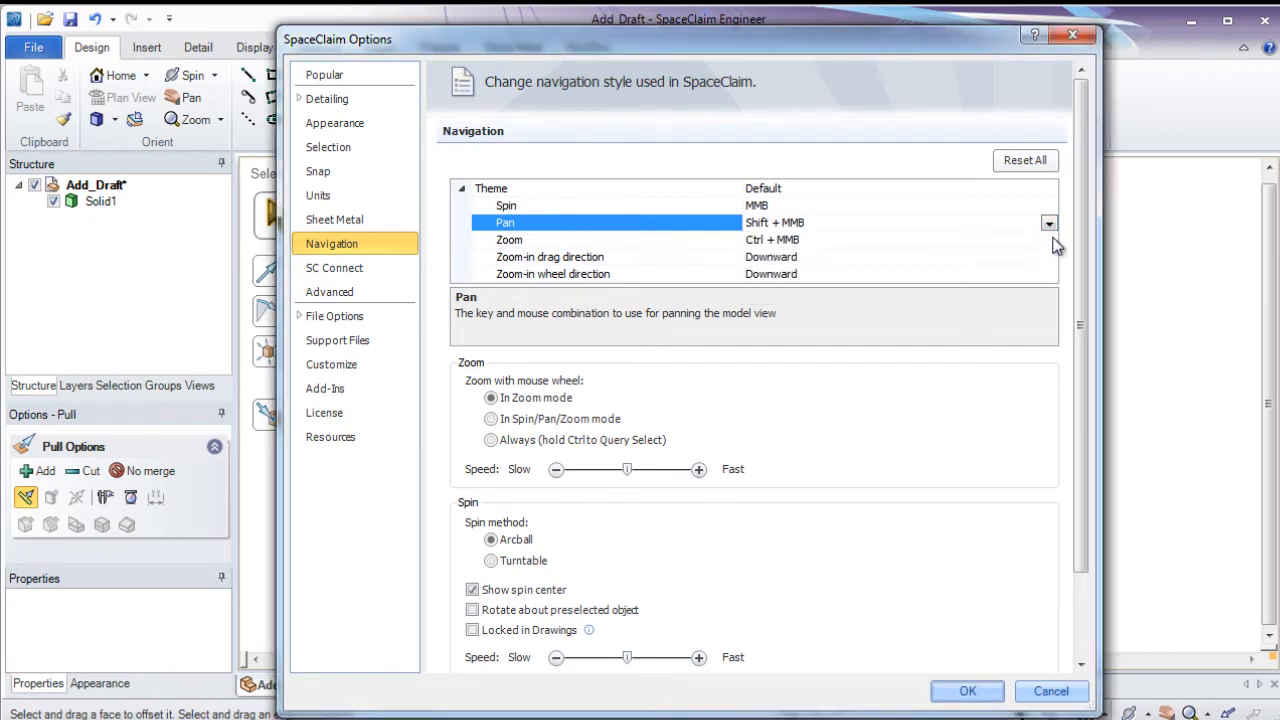
click(1050, 241)
click(1049, 241)
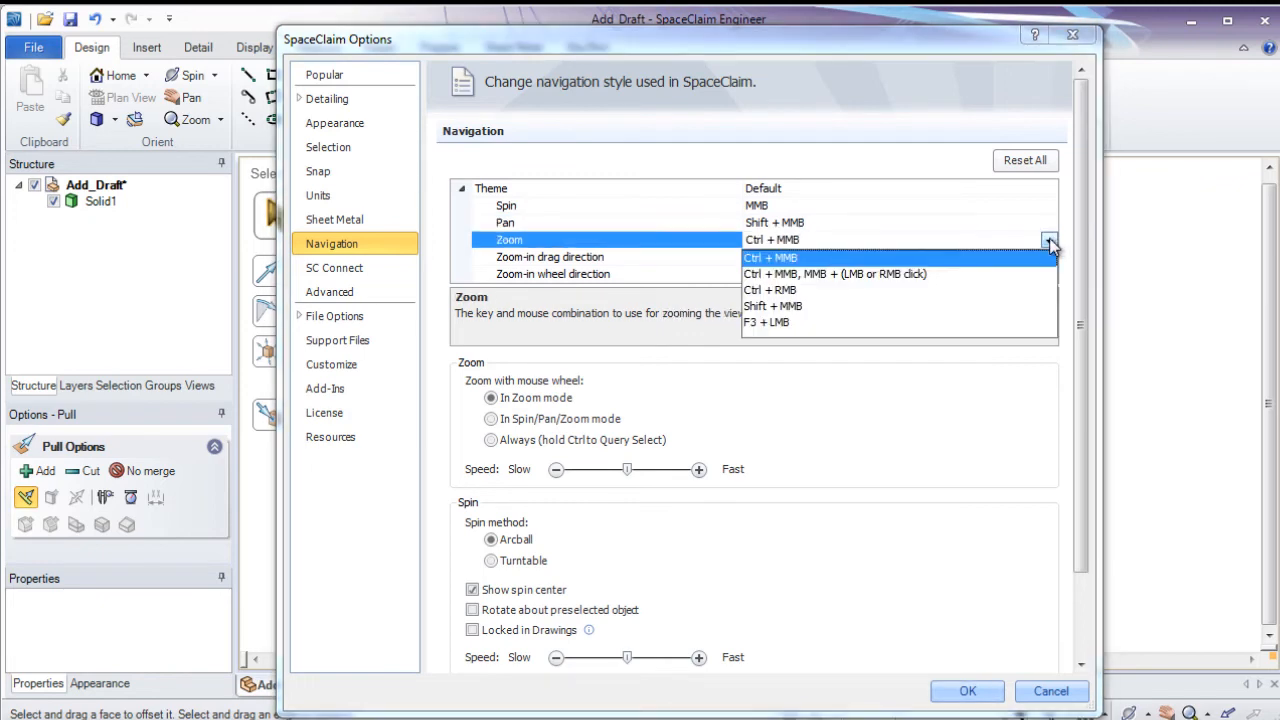
click(1049, 240)
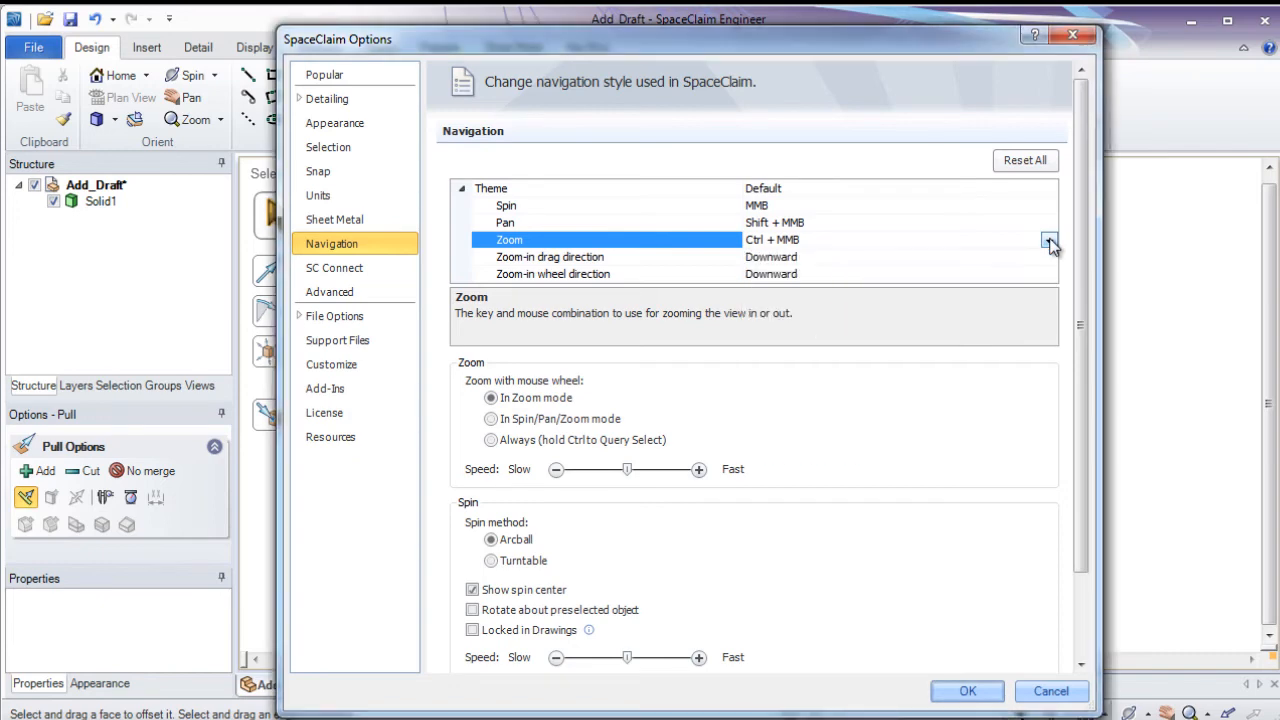
Try the Always setting for zooming with the mouse wheel, restore In Zoom mode, and accept the options
click(492, 442)
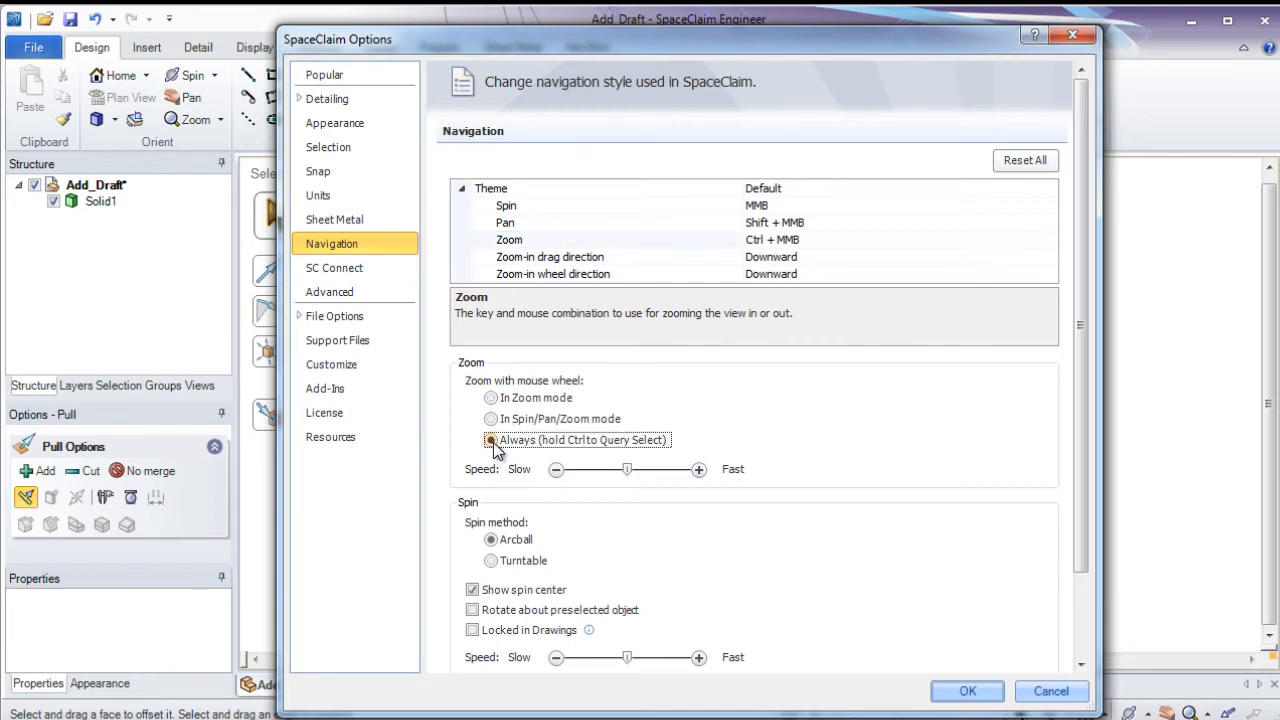
click(496, 395)
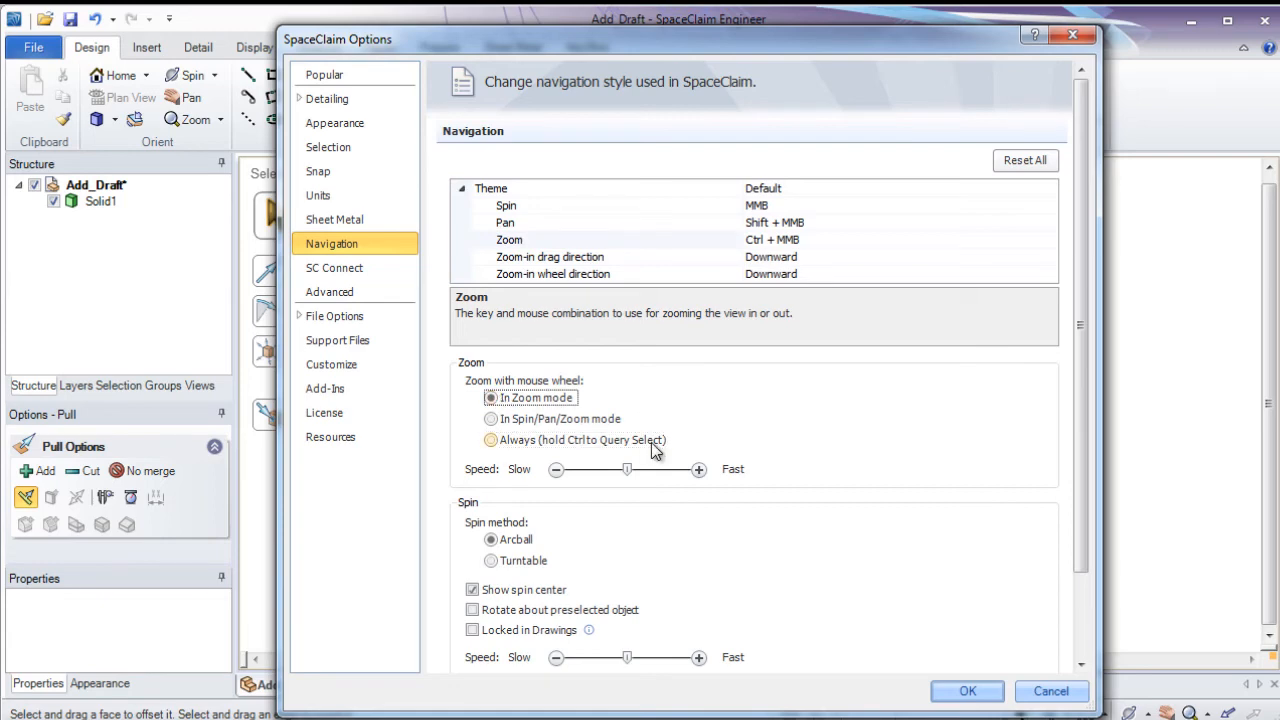
click(967, 691)
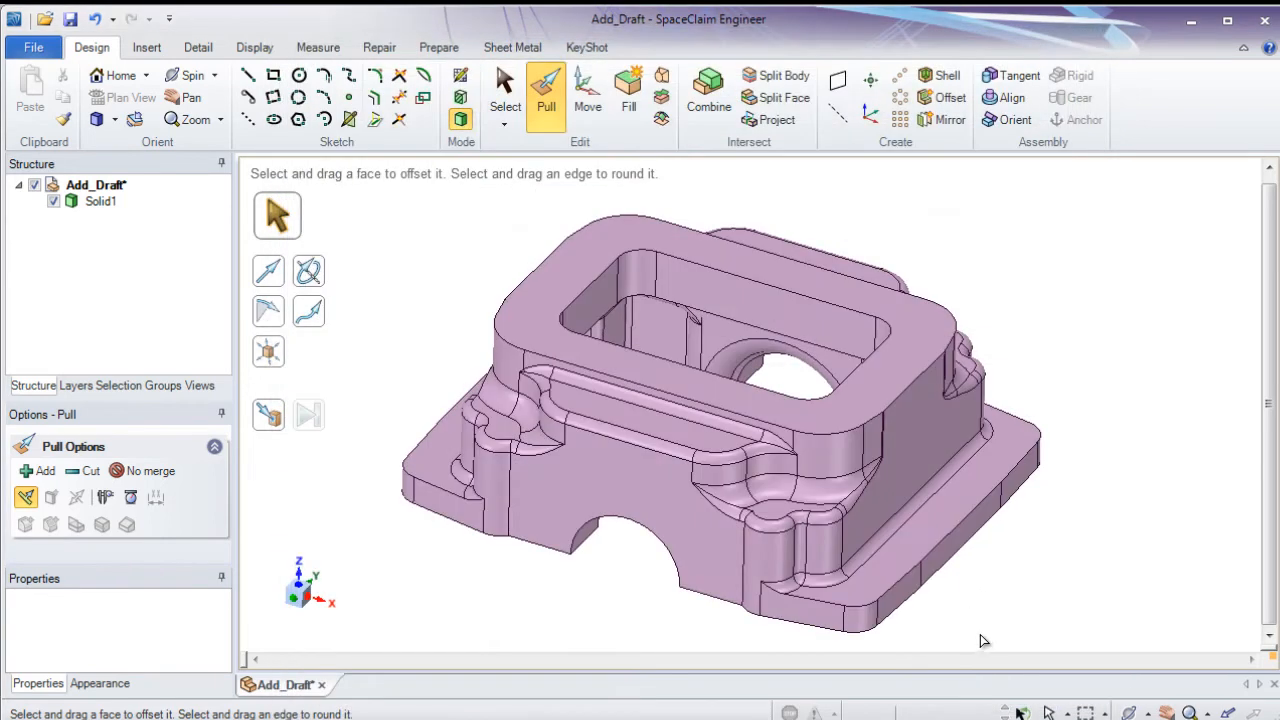
click(700, 595)
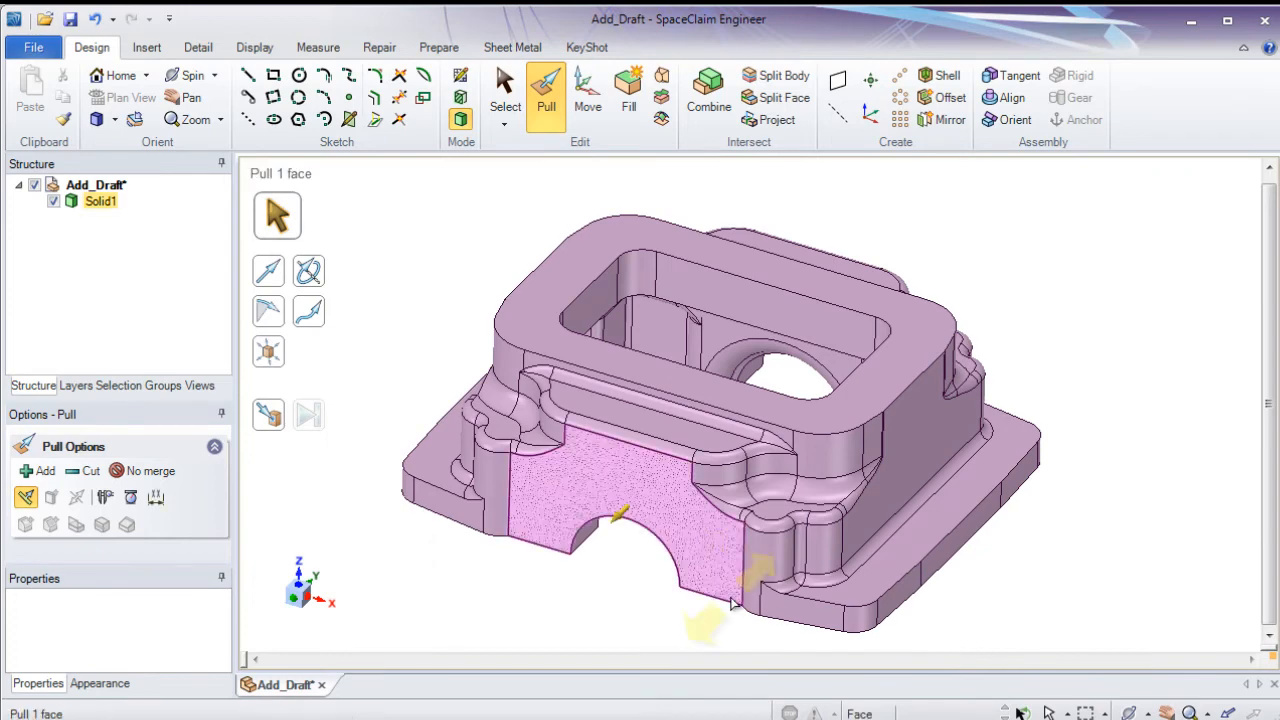
click(645, 590)
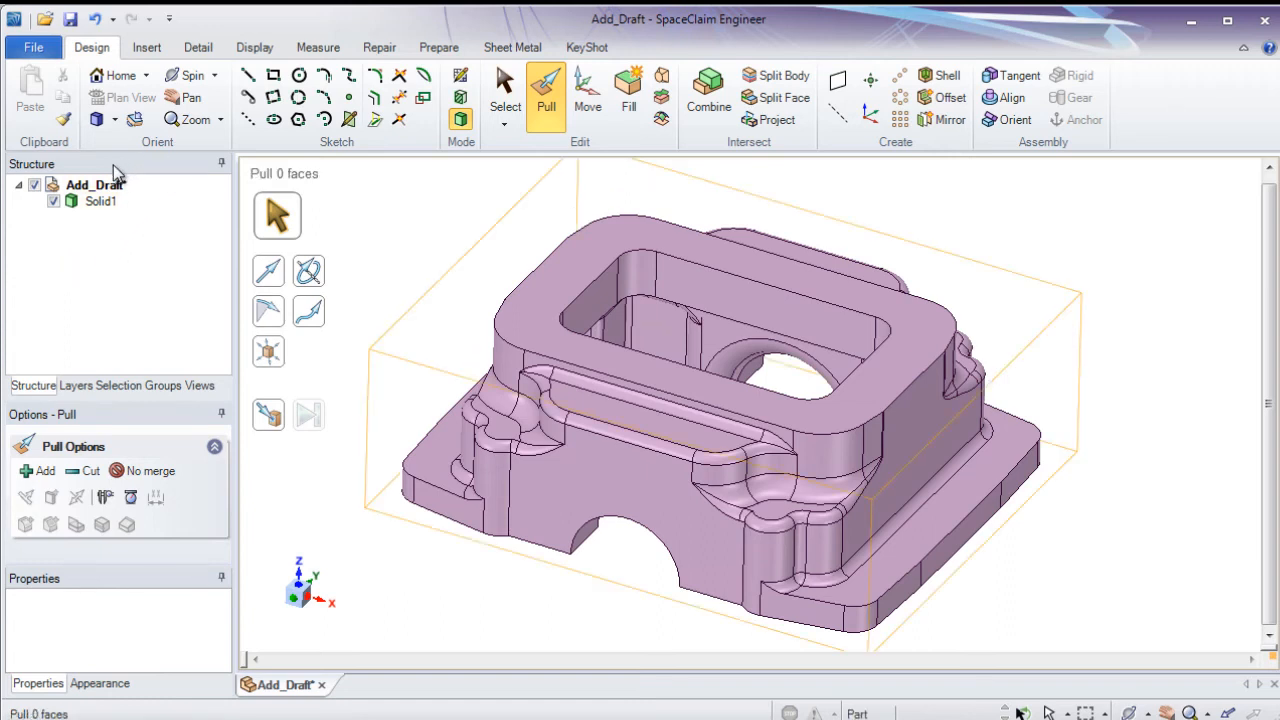
Dock the Structure panel on the opposite side of the design window, auto-hide the Options and Properties panels, and clear the selection
drag(110, 164, 1229, 369)
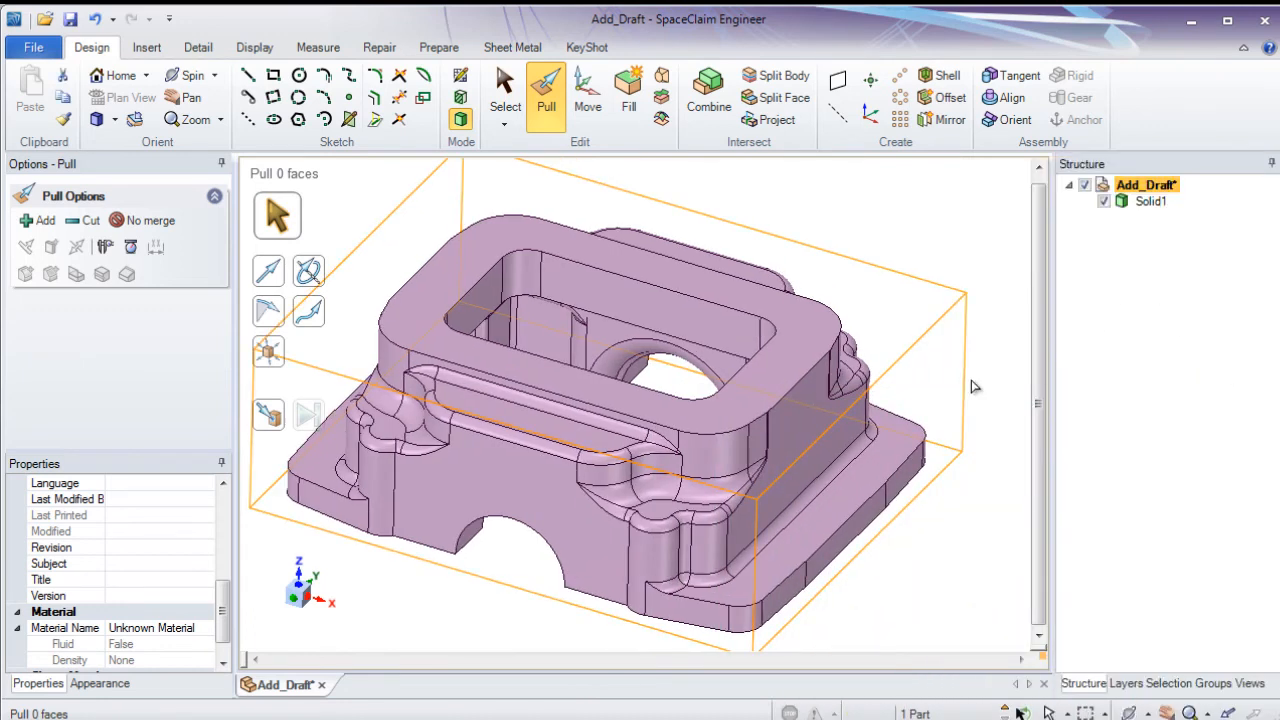
click(223, 164)
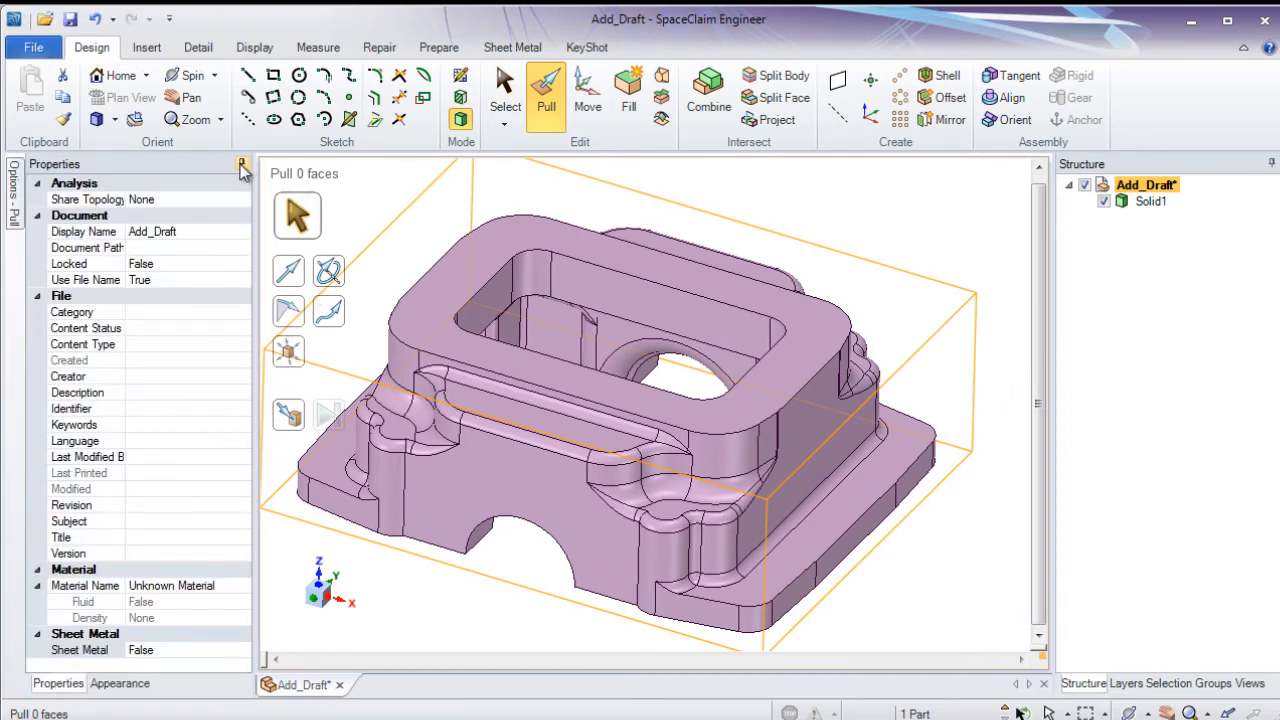
click(223, 164)
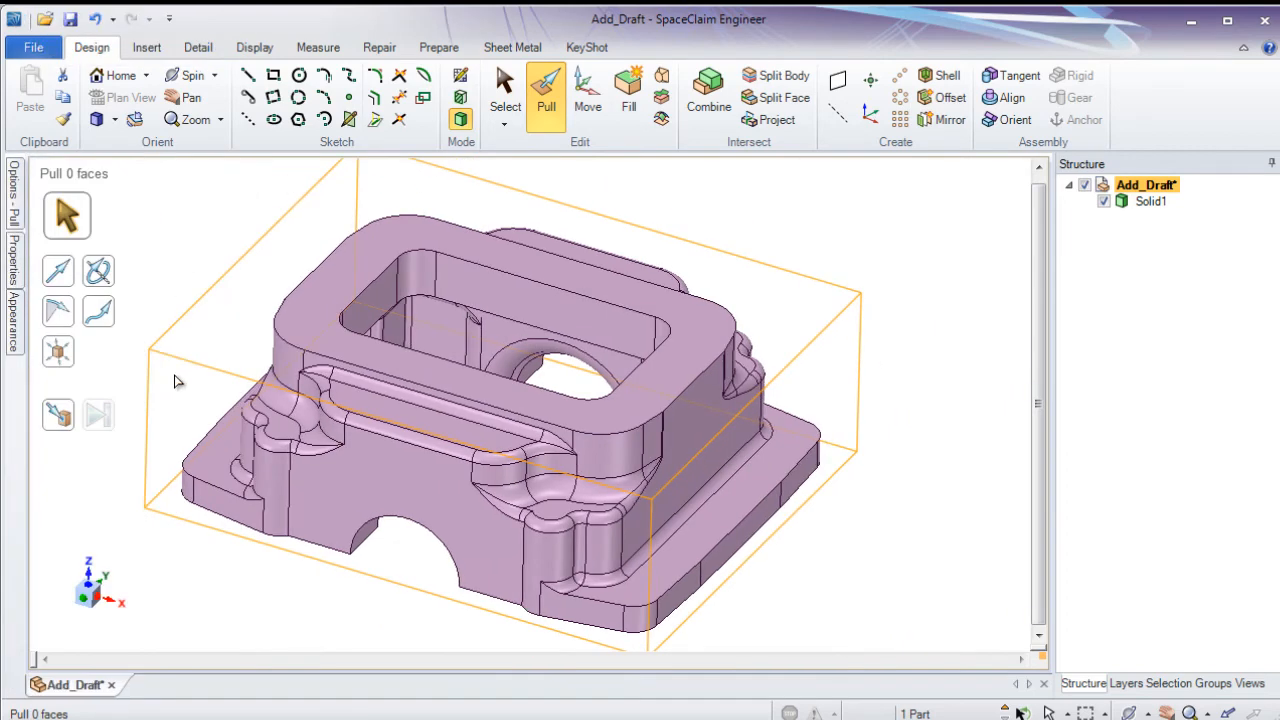
click(814, 371)
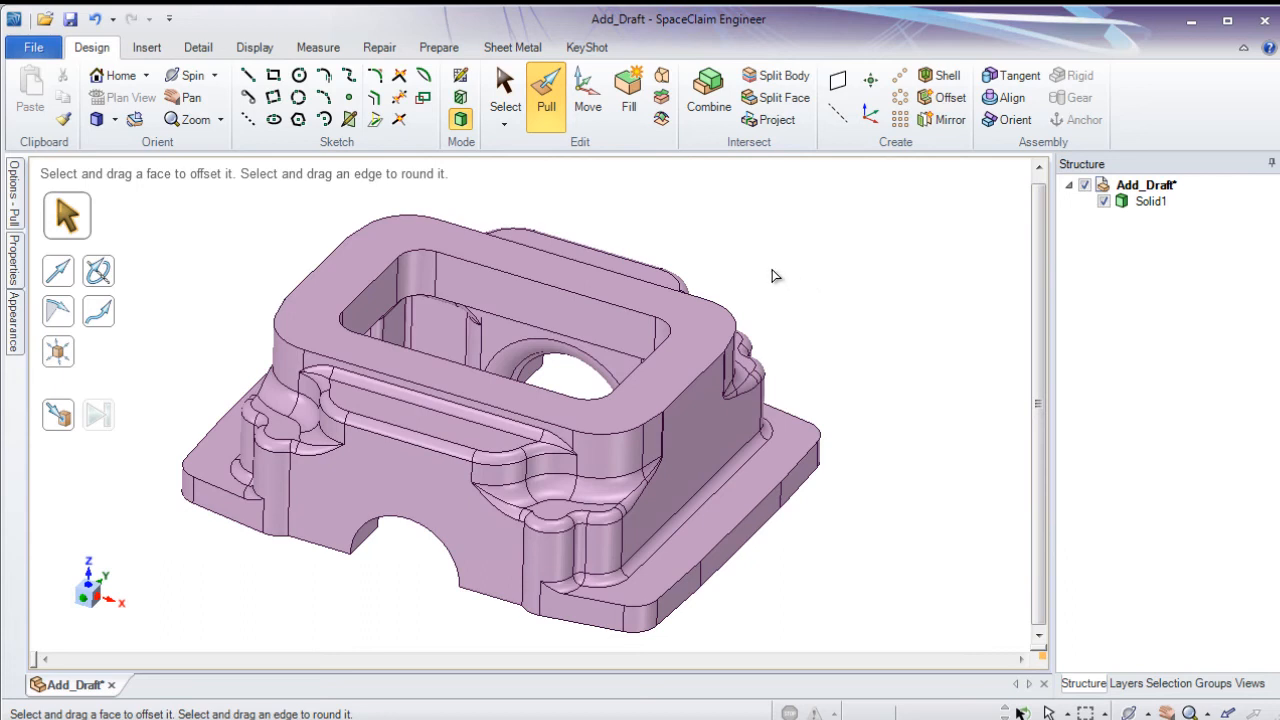
Reset all user settings in the Advanced SpaceClaim options and acknowledge the restart notice
click(34, 49)
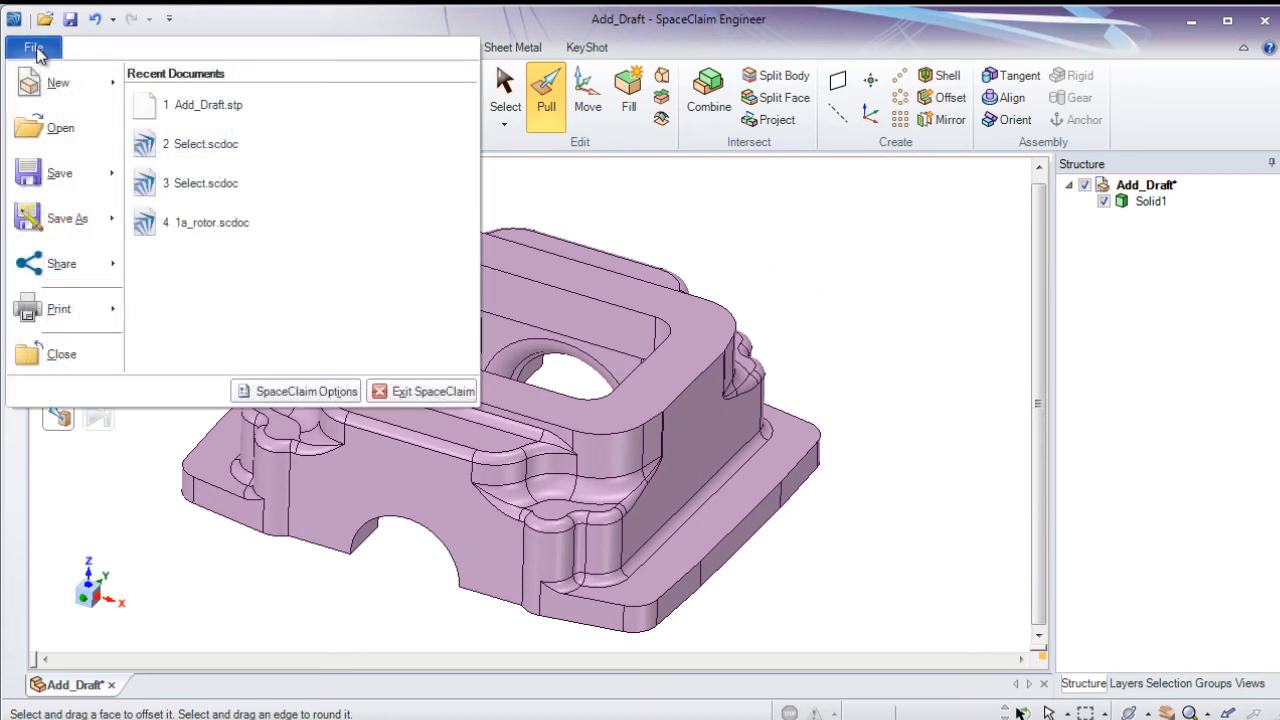
click(306, 391)
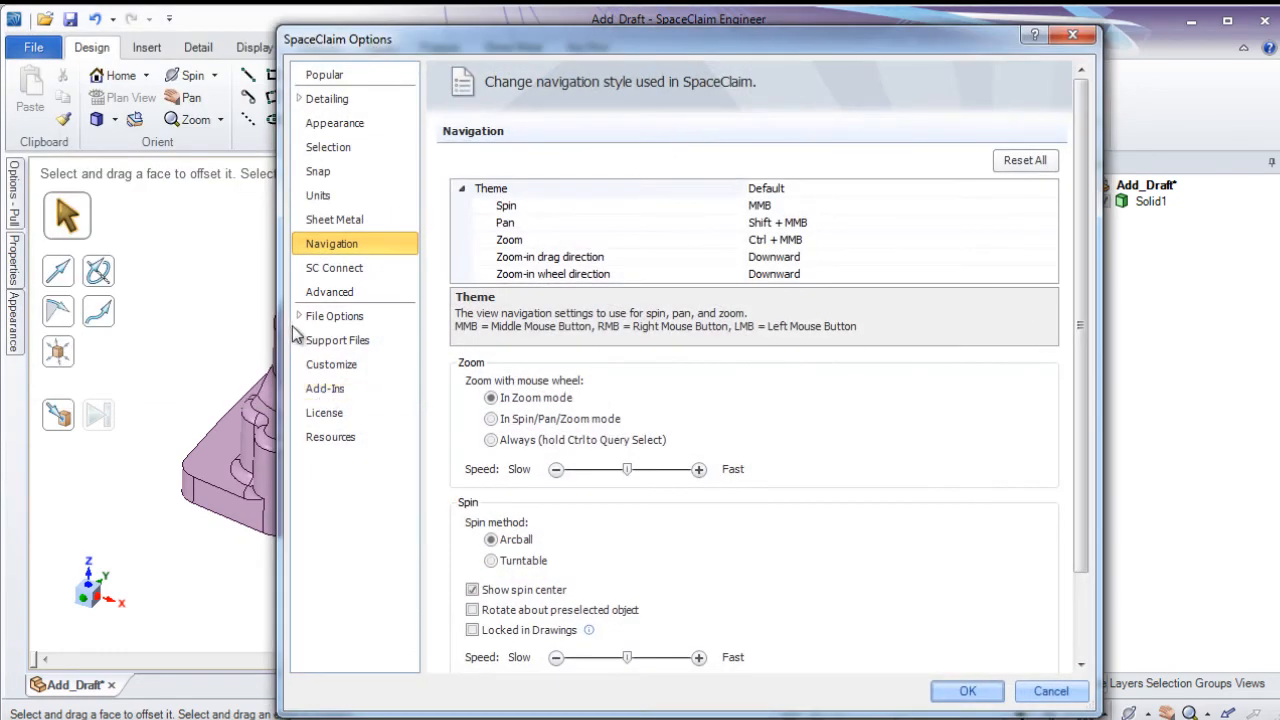
click(341, 296)
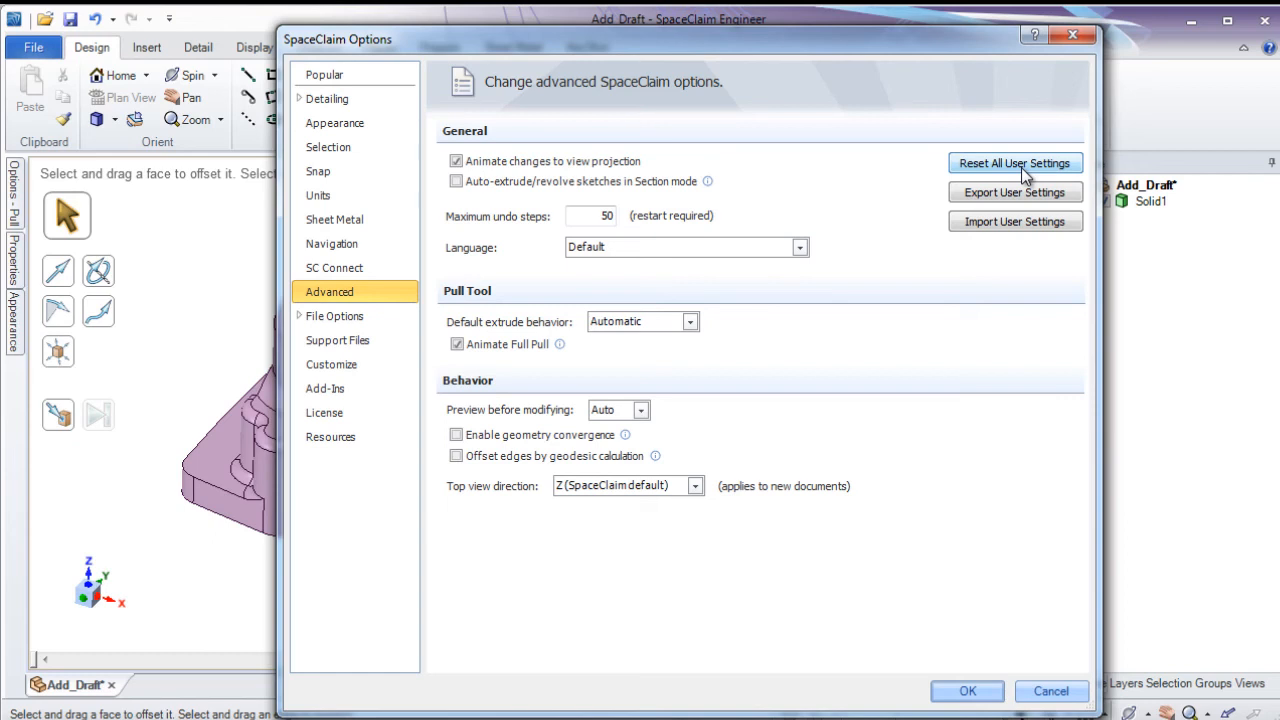
click(1006, 170)
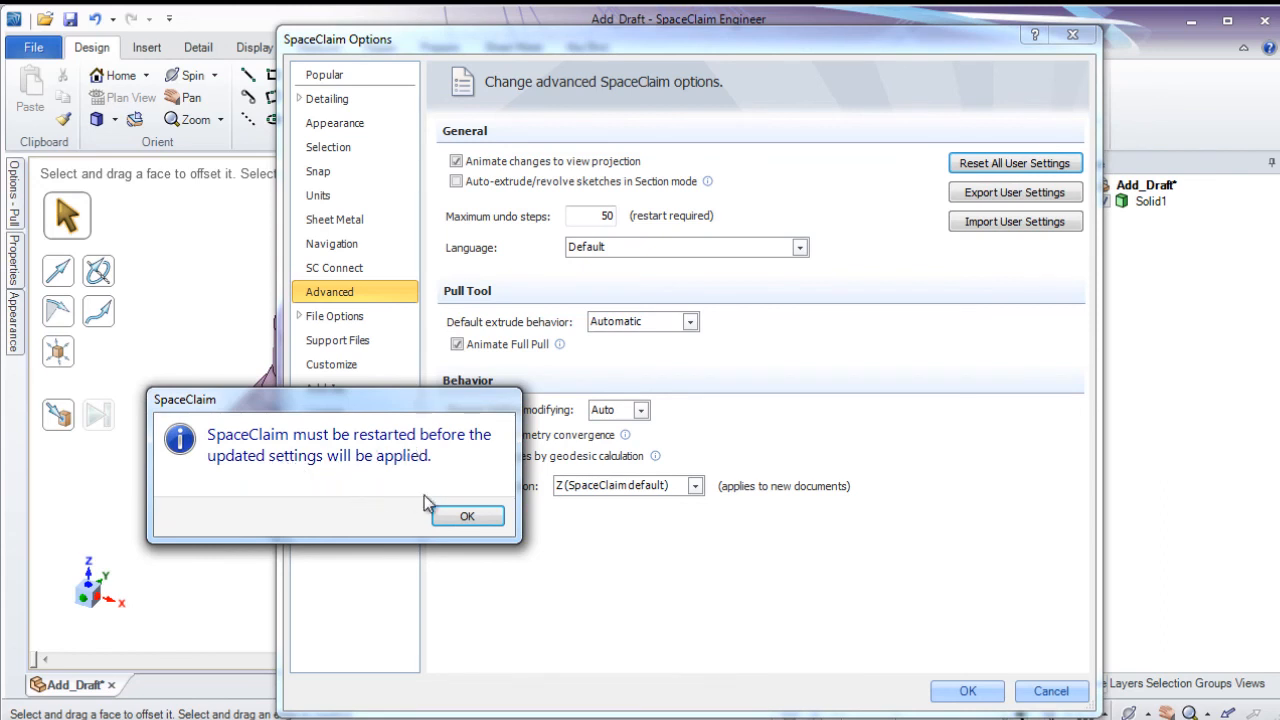
click(472, 518)
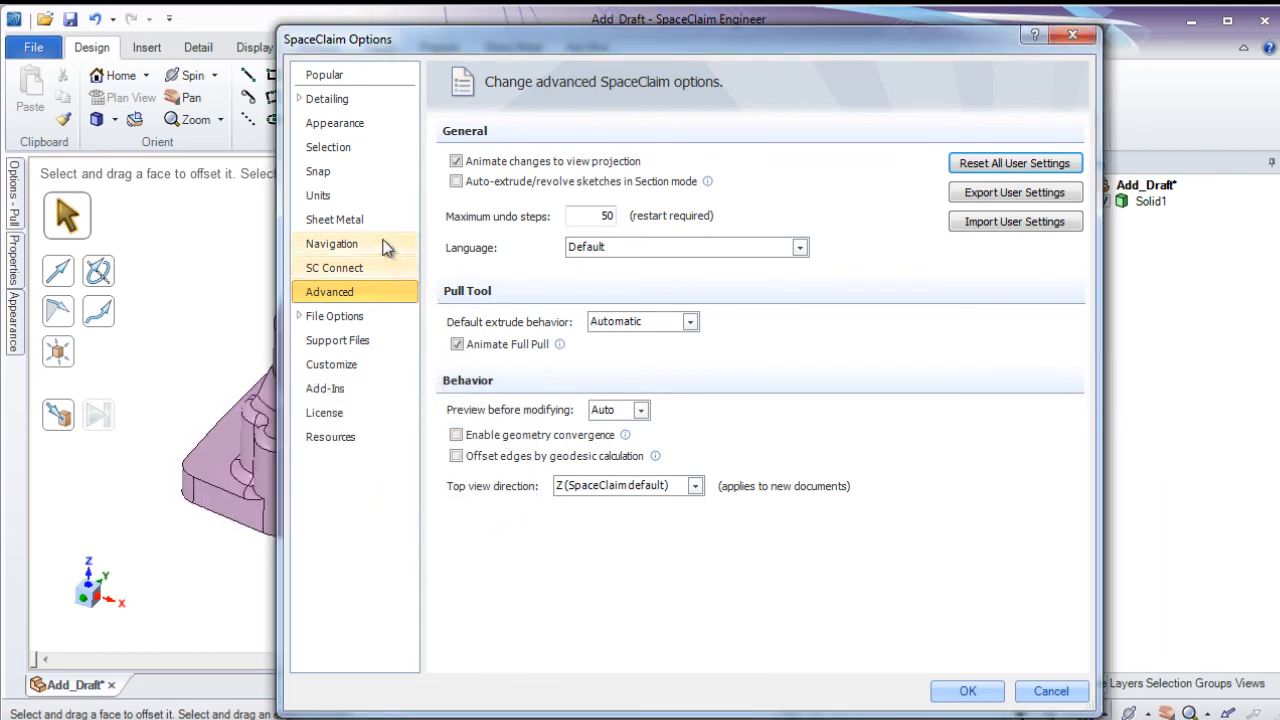
Reset the docking layout of the panels in the Appearance options and accept the options
click(356, 125)
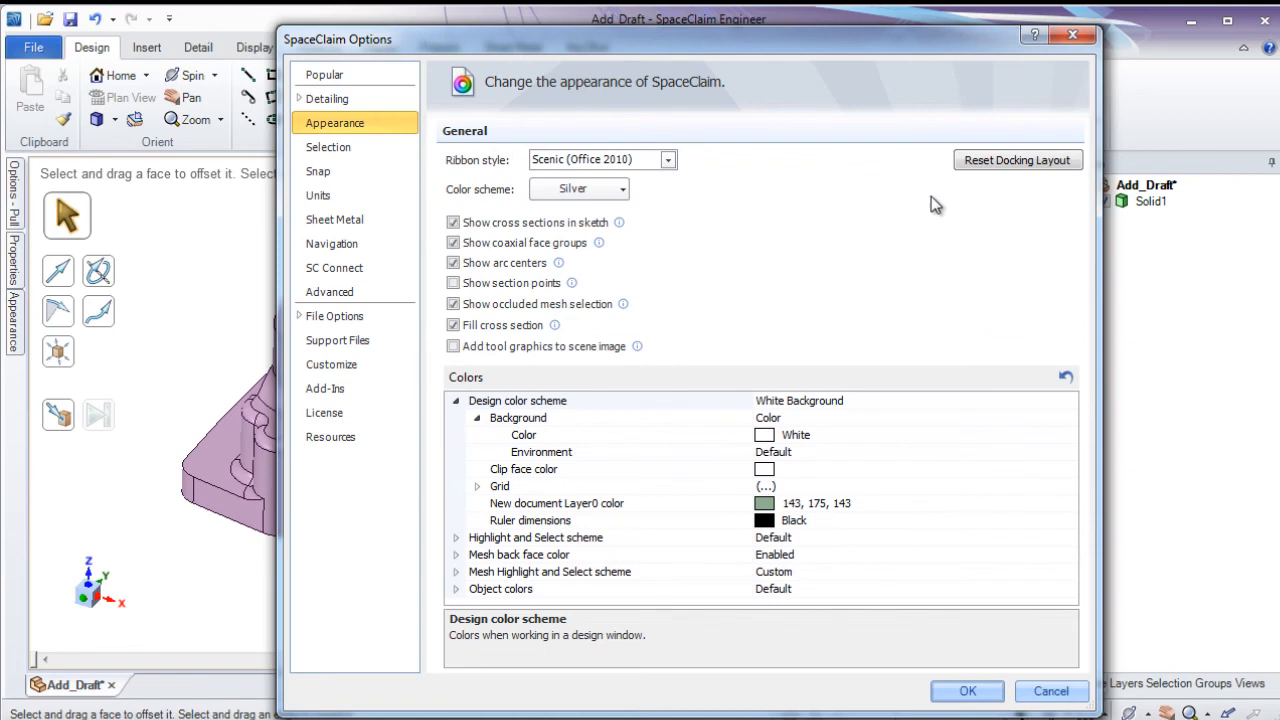
click(995, 165)
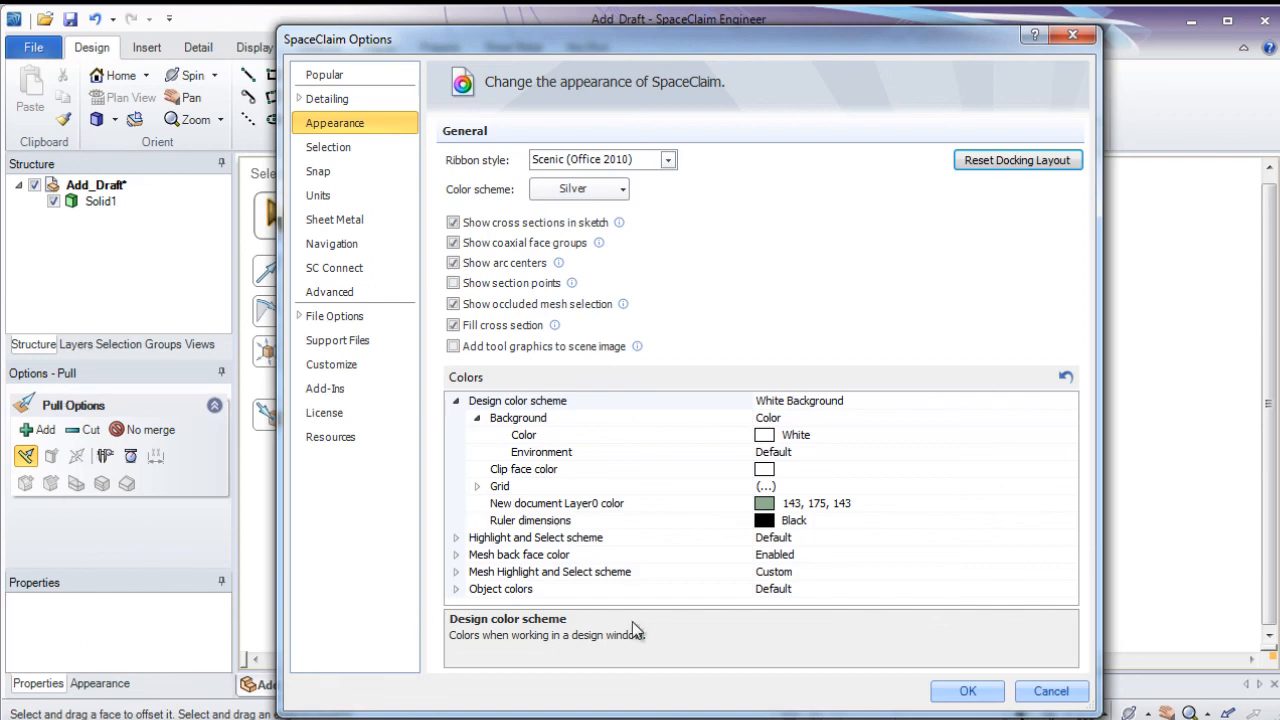
click(962, 692)
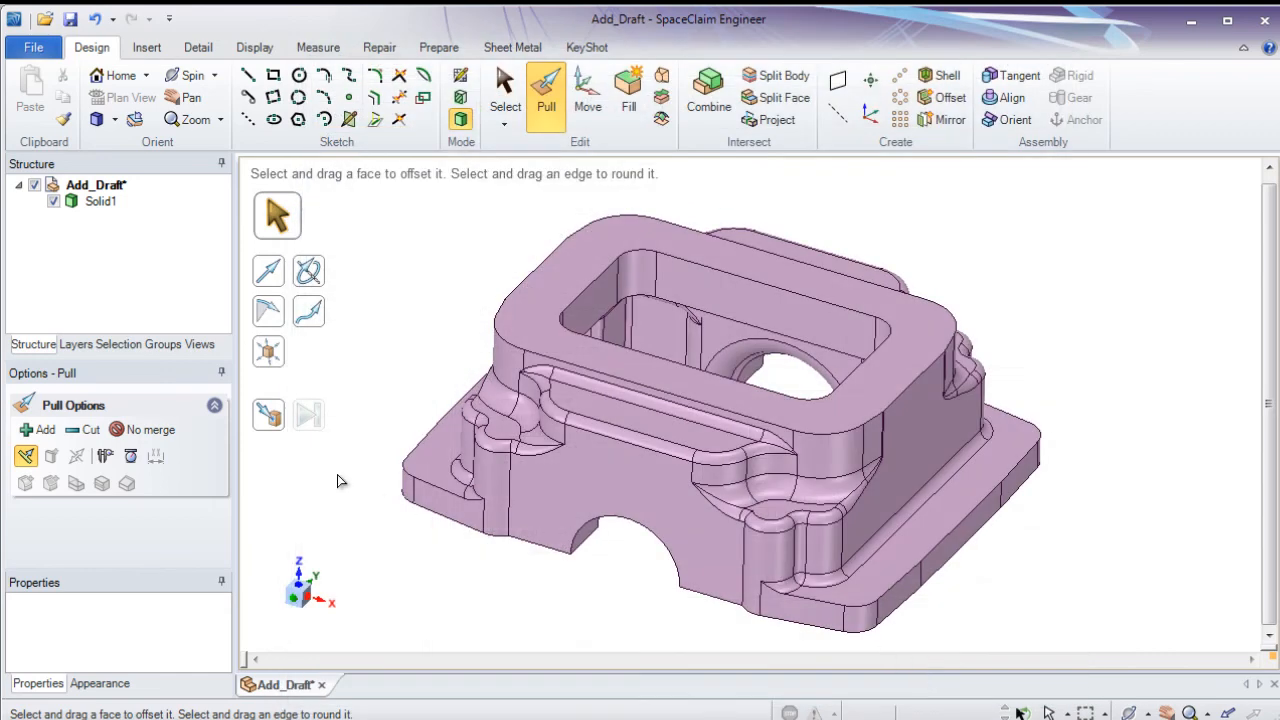